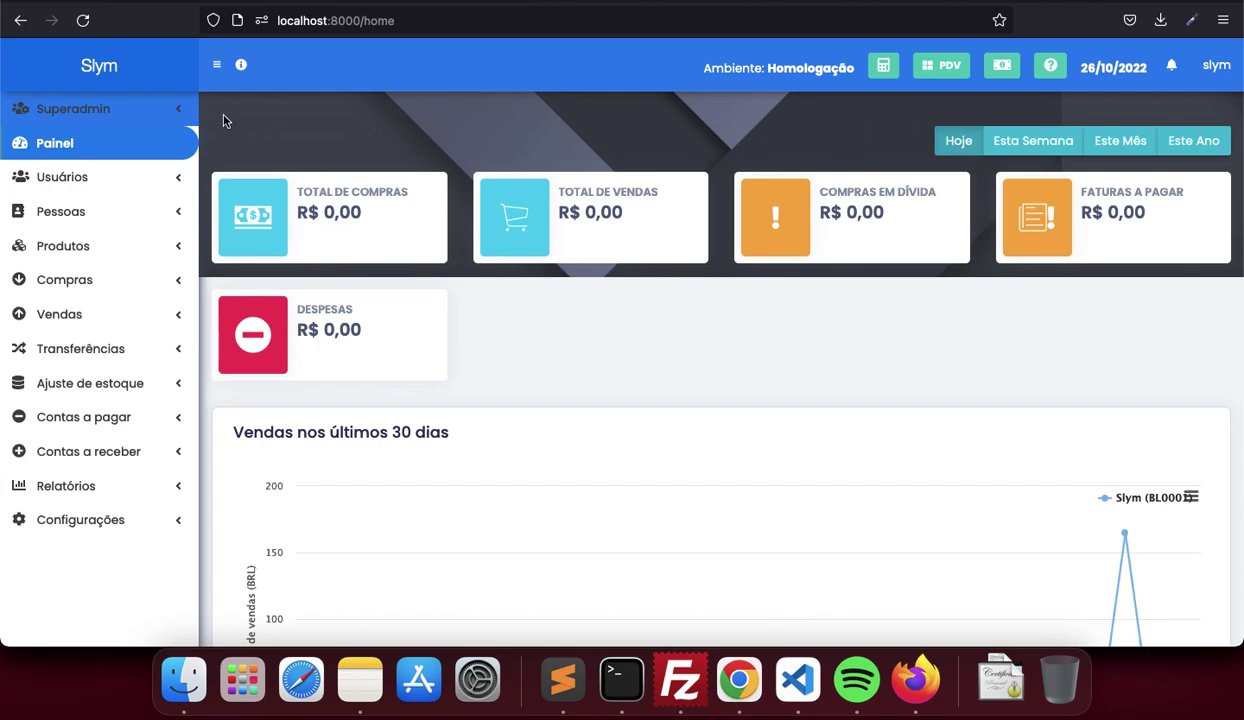
Expand the Superadmin menu in the left sidebar
click(128, 112)
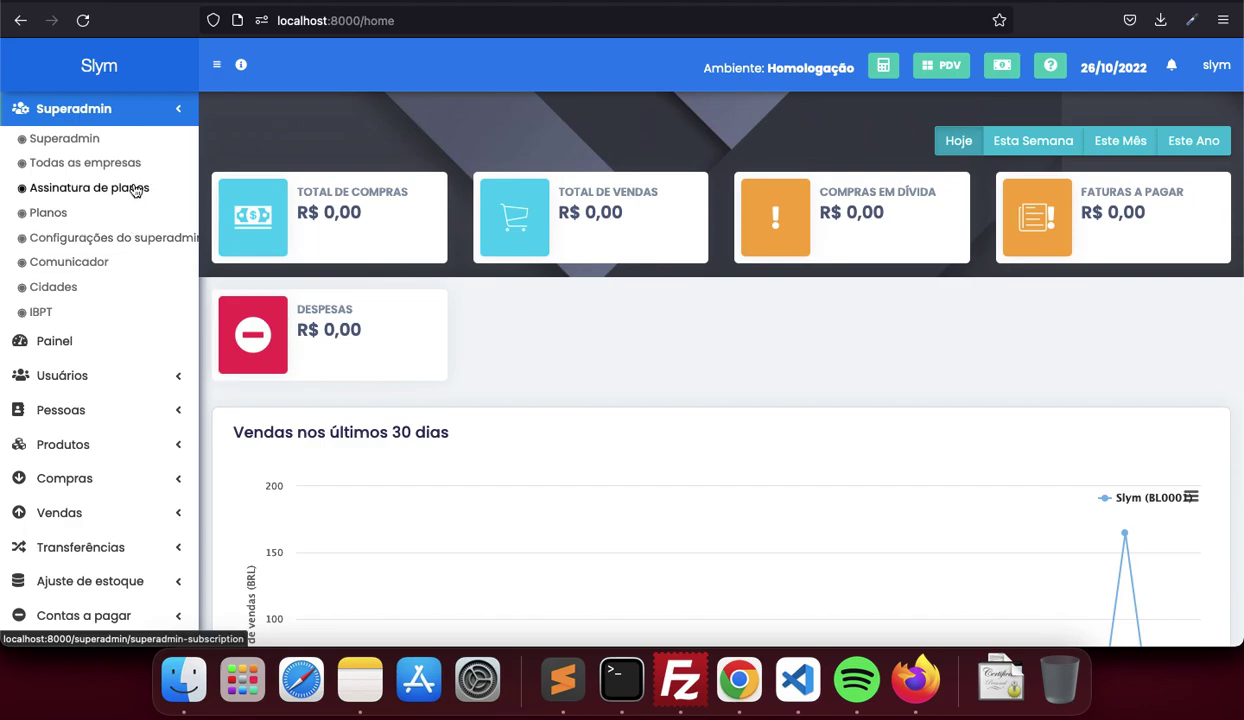
Open the Superadmin dashboard and the Todas as empresas company list
click(96, 138)
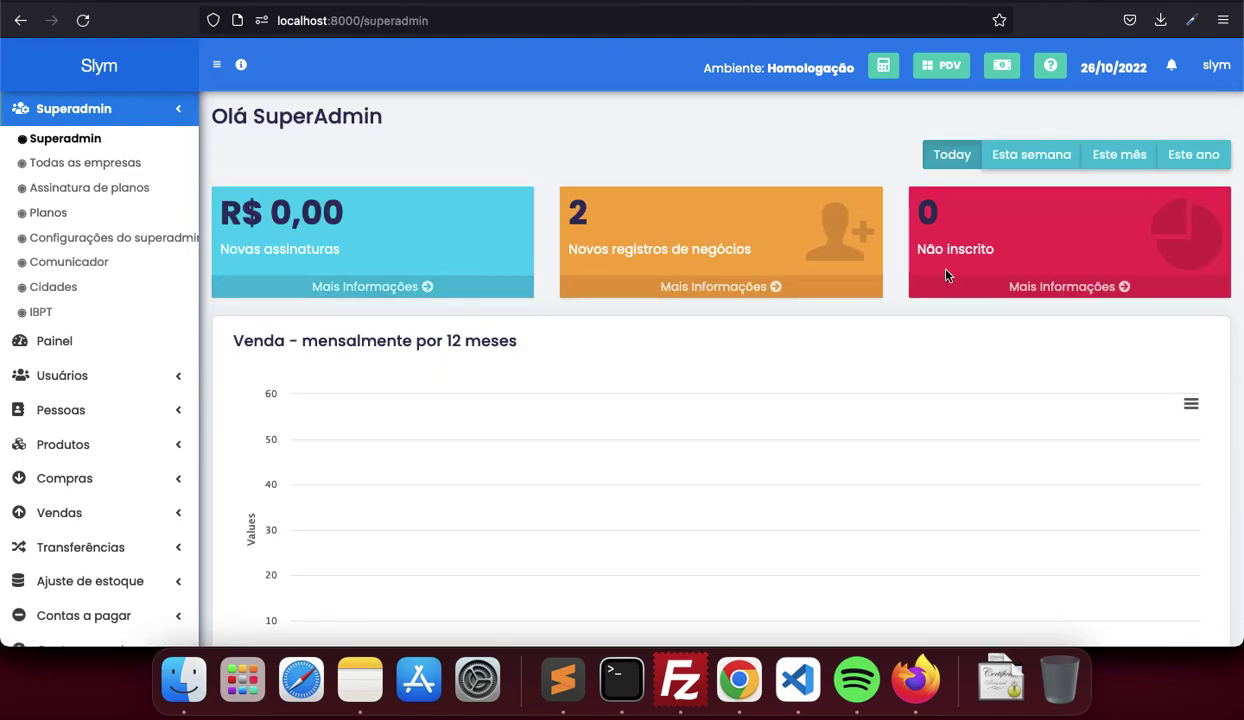
scroll(946, 276, down, 2)
scroll(944, 275, down, 3)
scroll(944, 275, up, 5)
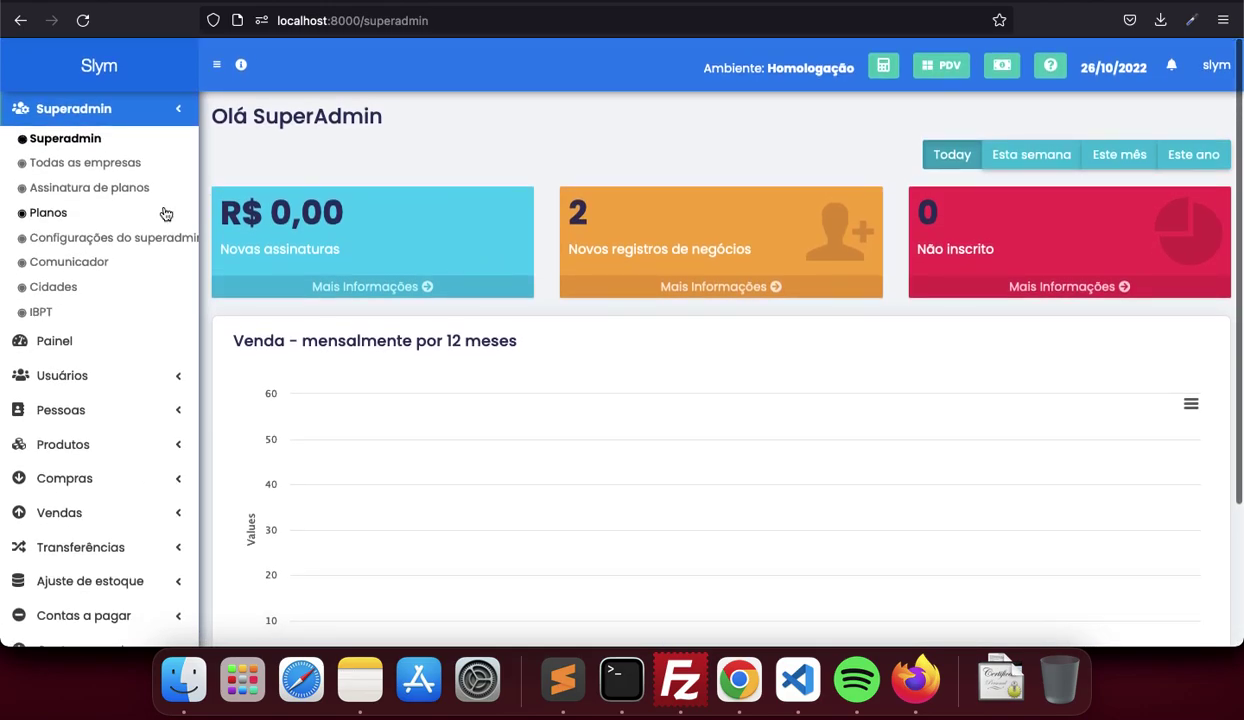
click(107, 170)
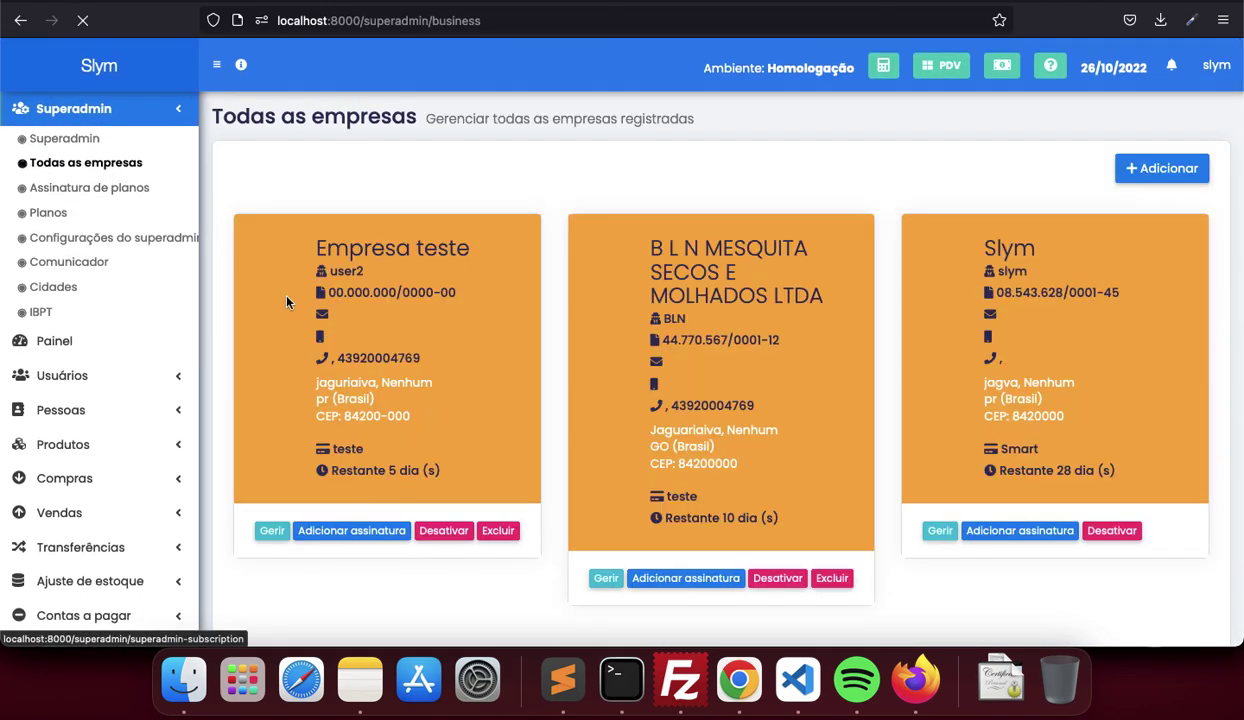
Delete Empresa teste and open the B L N MESQUITA company details
click(498, 530)
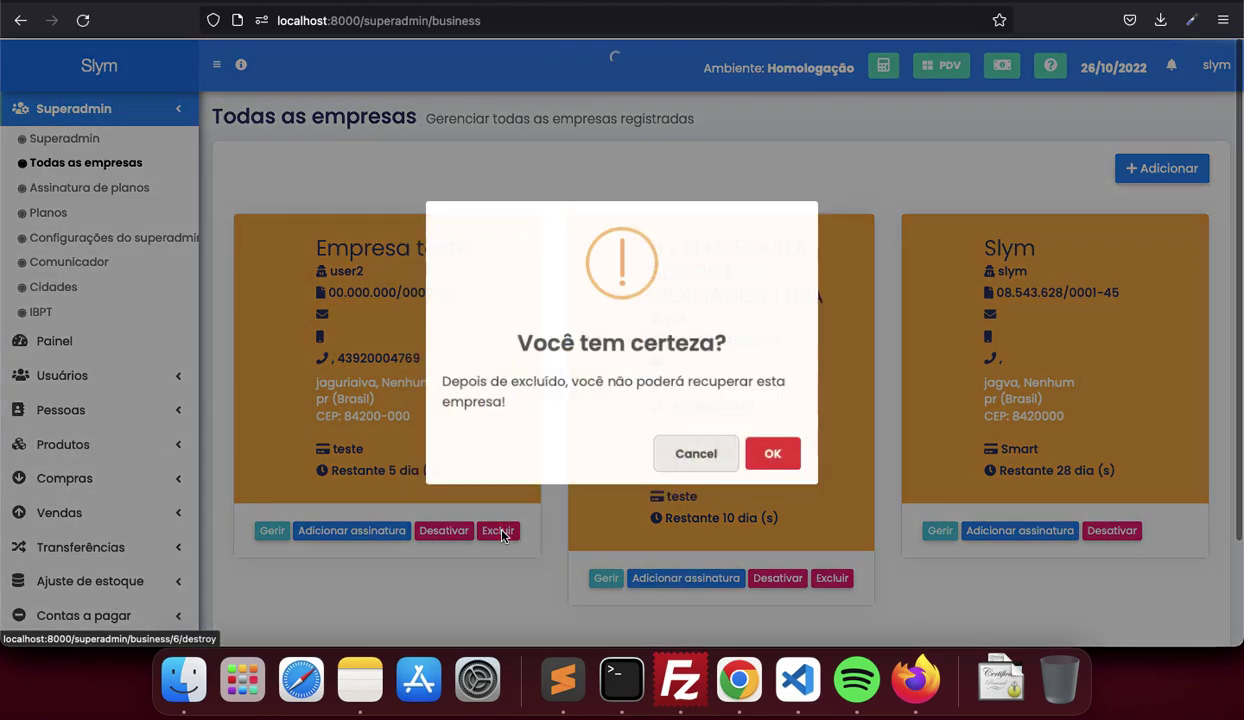
click(791, 446)
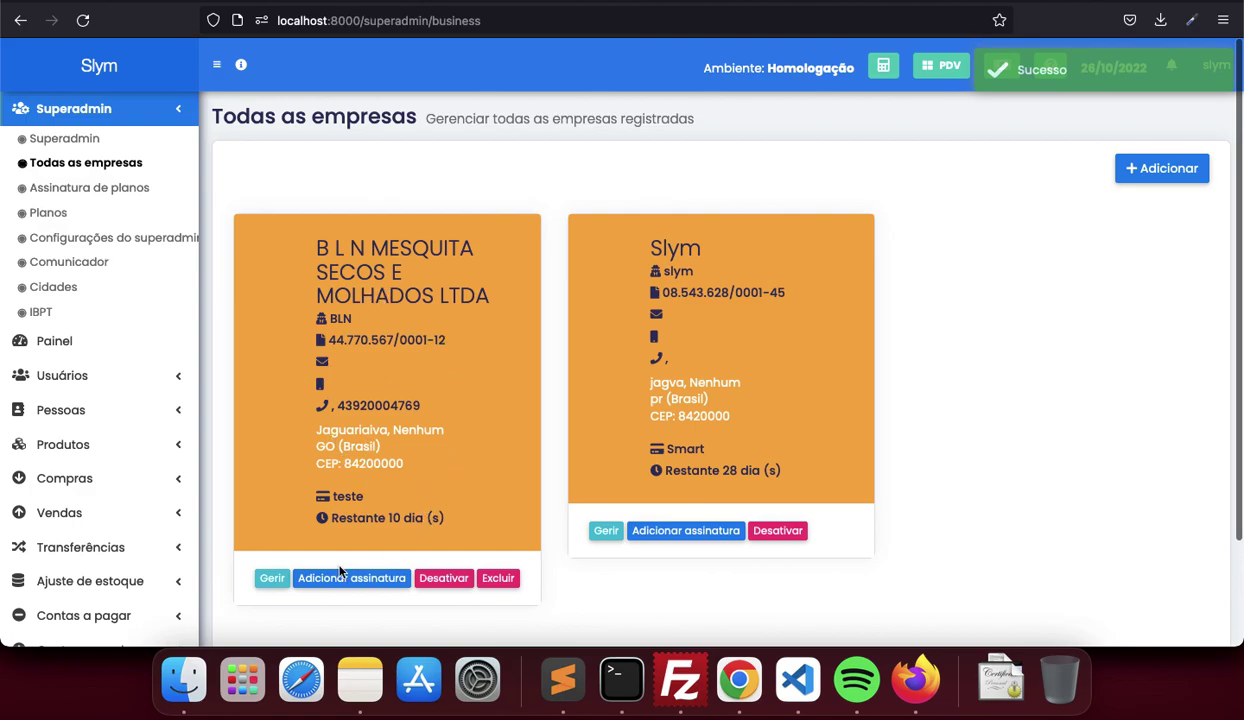
click(270, 582)
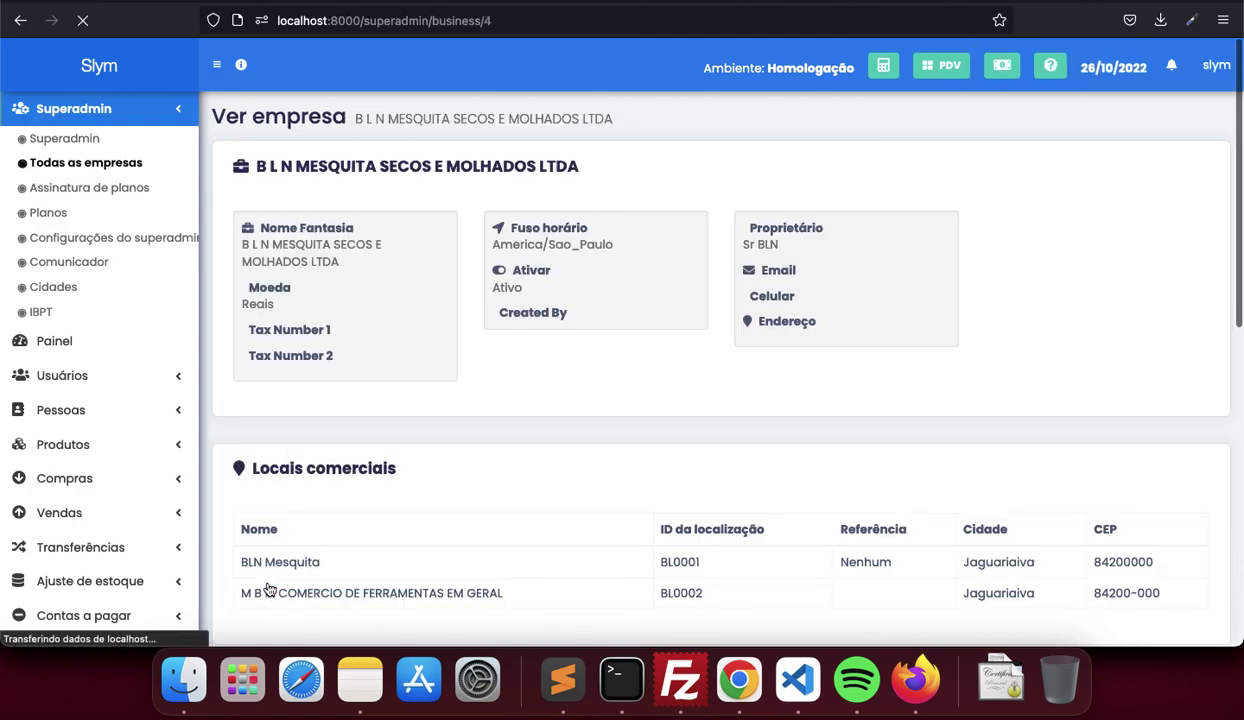
scroll(411, 521, down, 3)
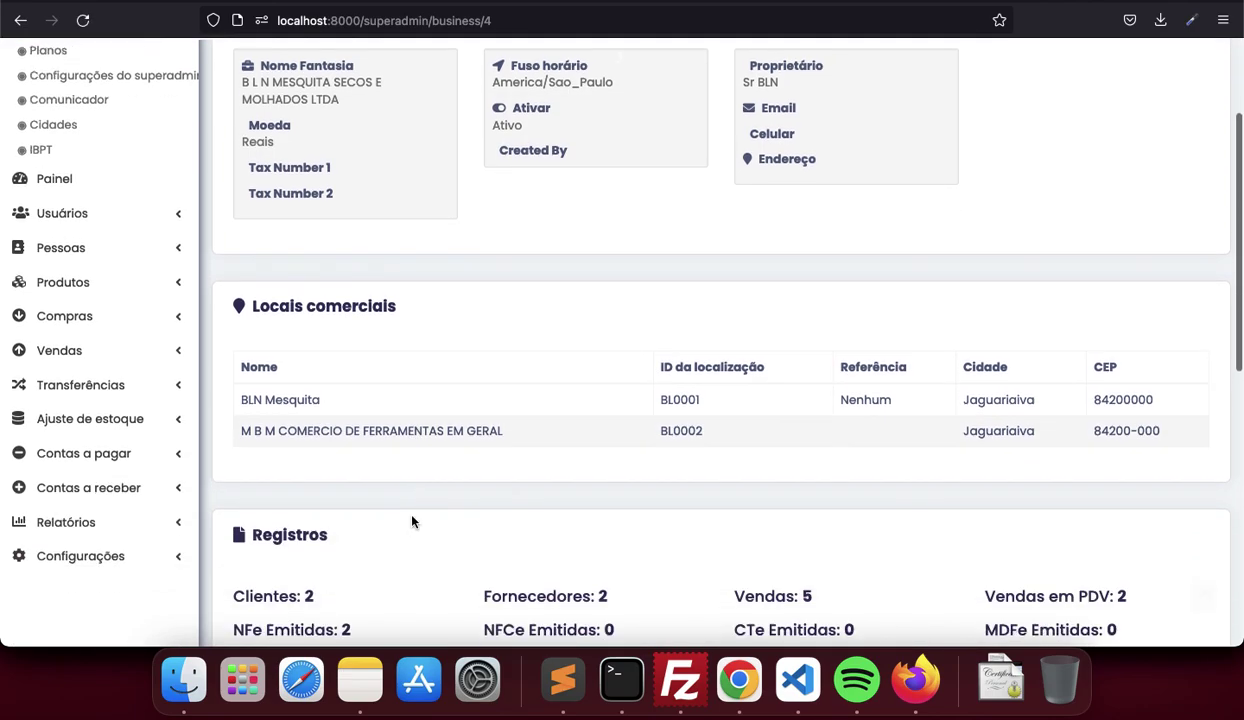
scroll(411, 521, down, 1)
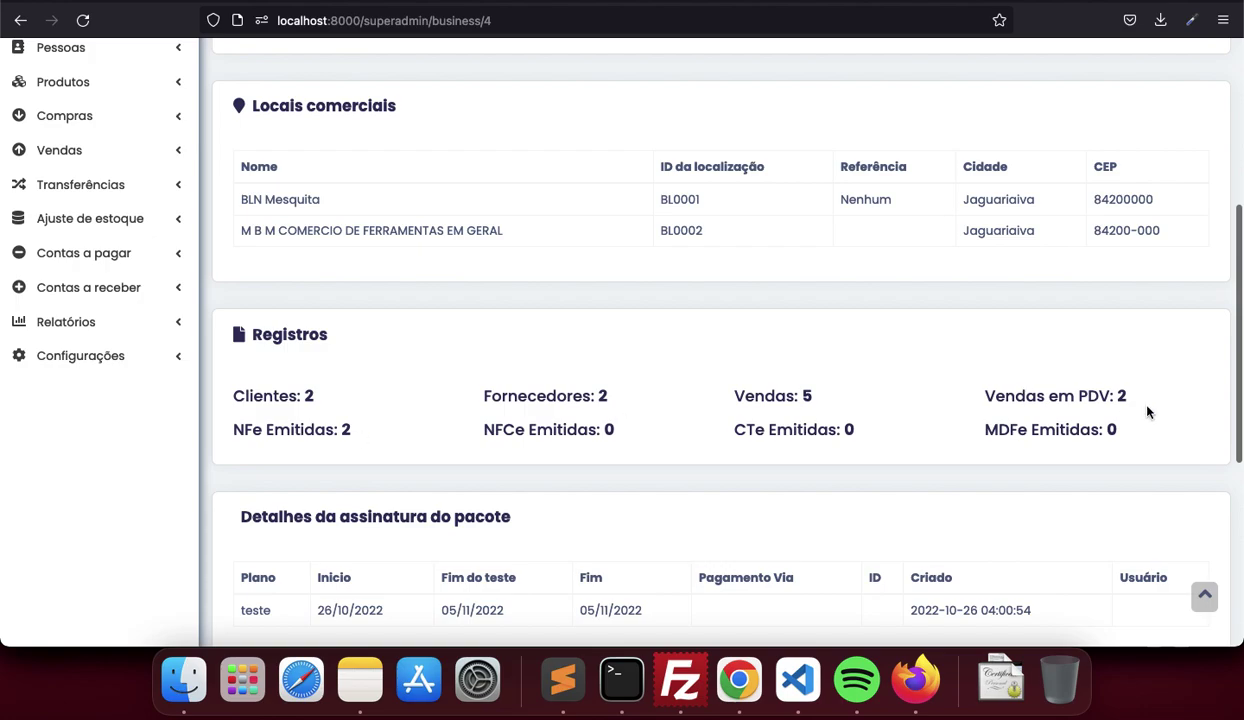
scroll(660, 447, down, 2)
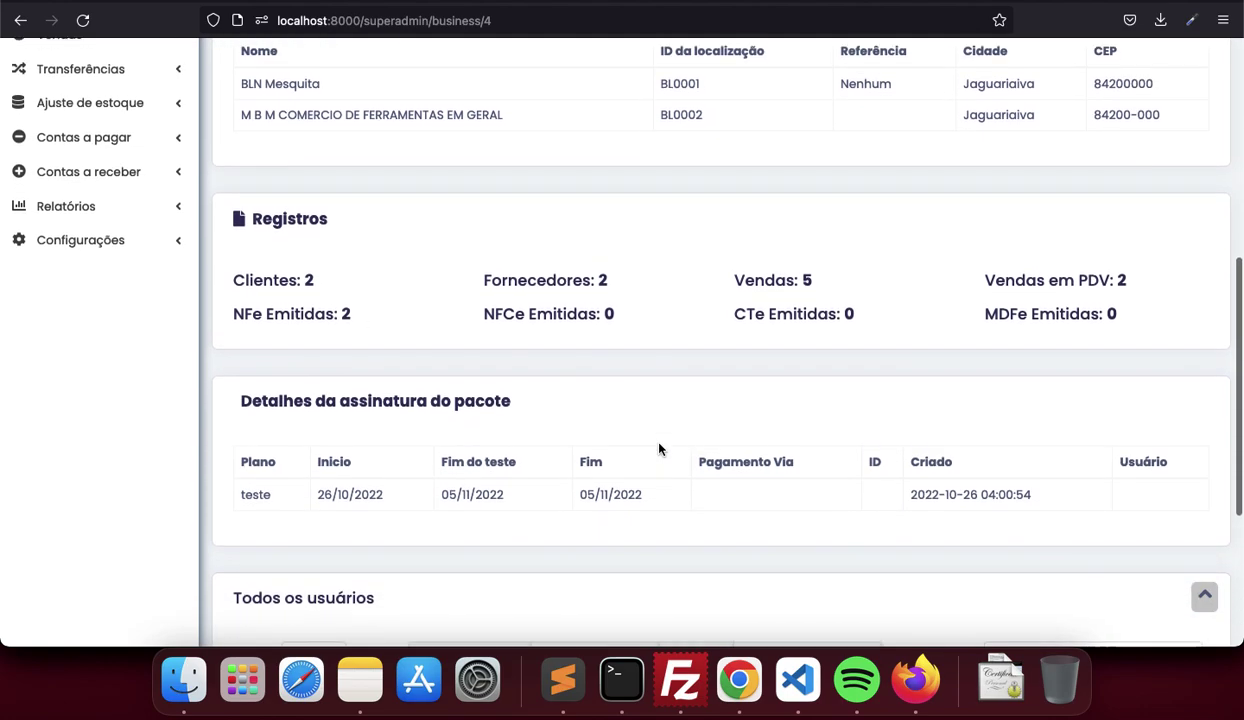
scroll(659, 449, down, 4)
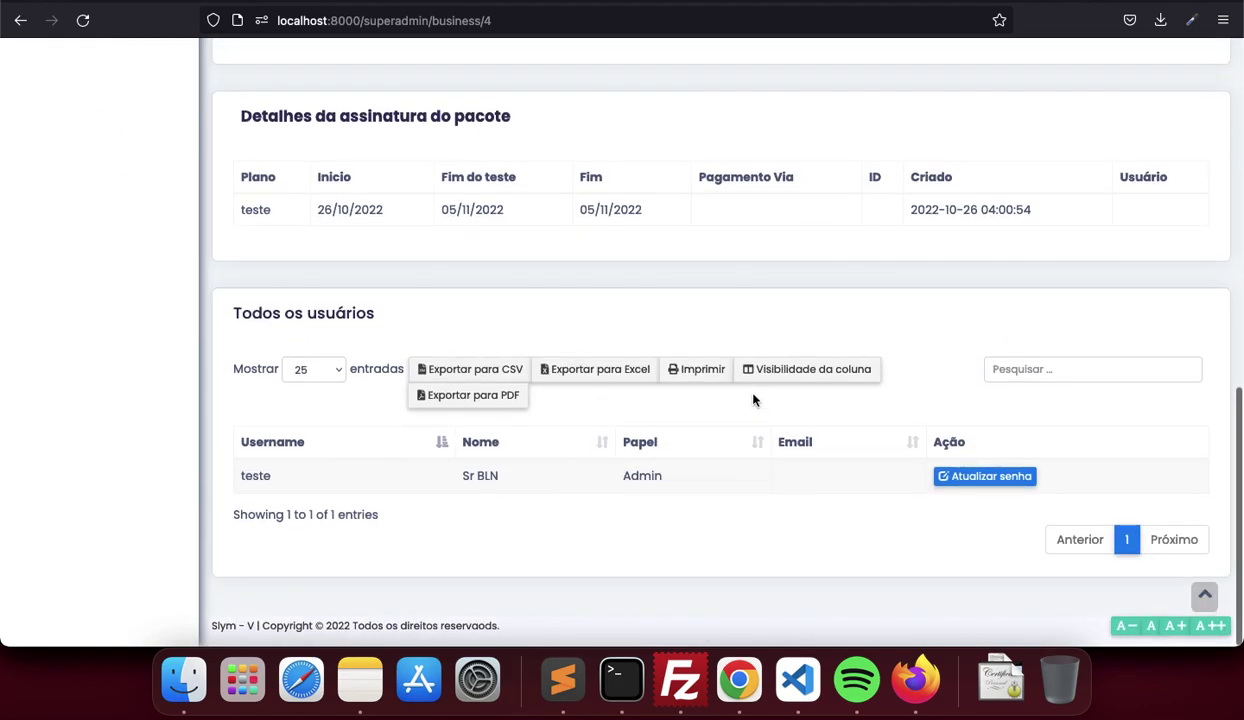
scroll(745, 392, up, 1)
scroll(755, 400, up, 5)
scroll(751, 400, up, 2)
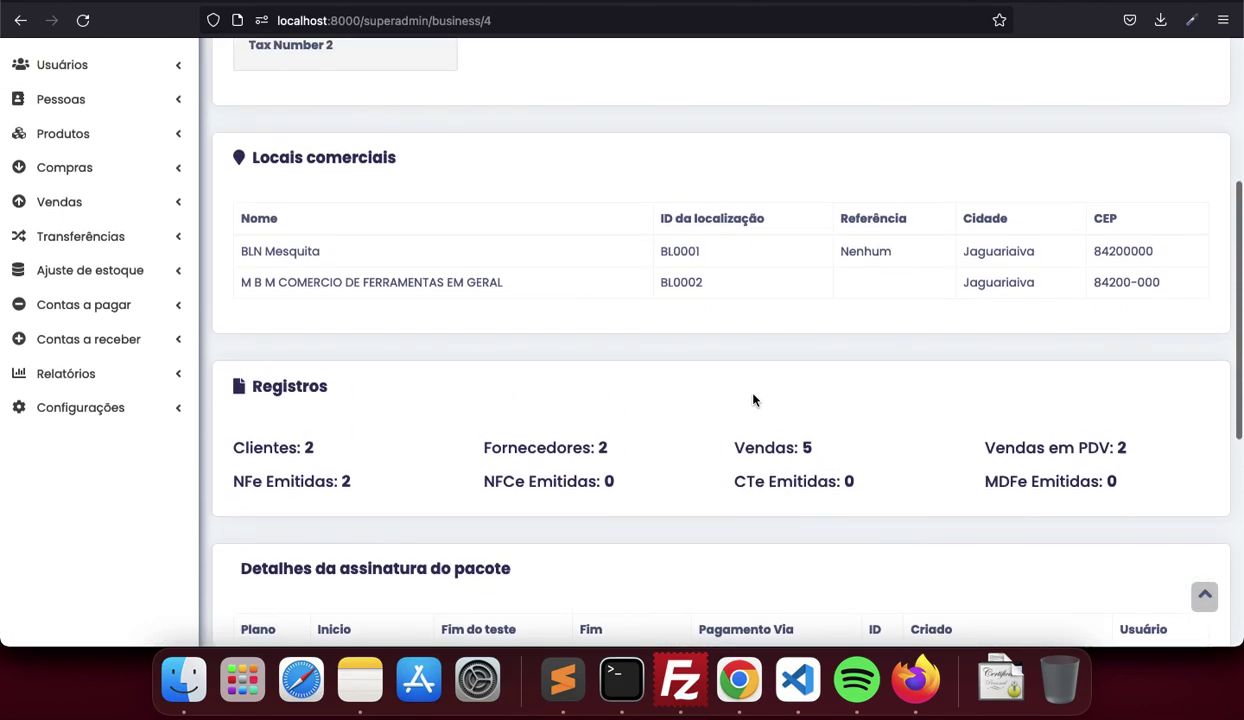
scroll(754, 400, down, 5)
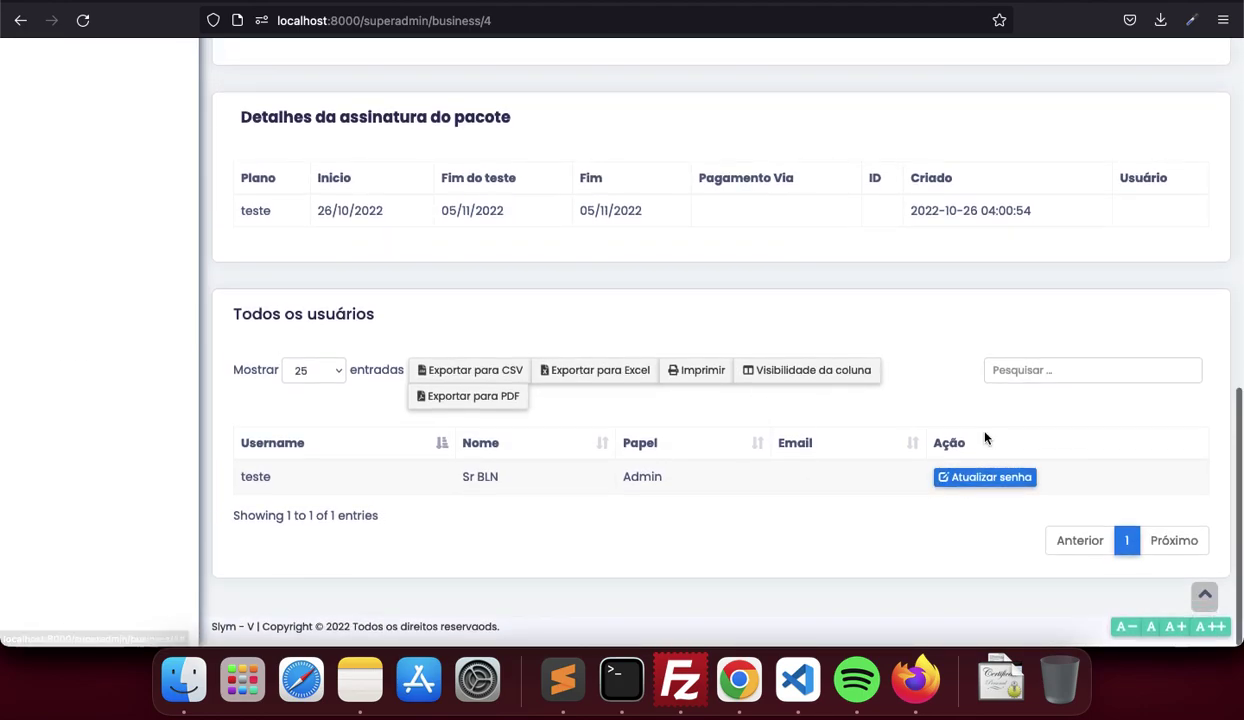
scroll(985, 437, up, 10)
scroll(985, 437, left, 5)
click(414, 582)
click(380, 583)
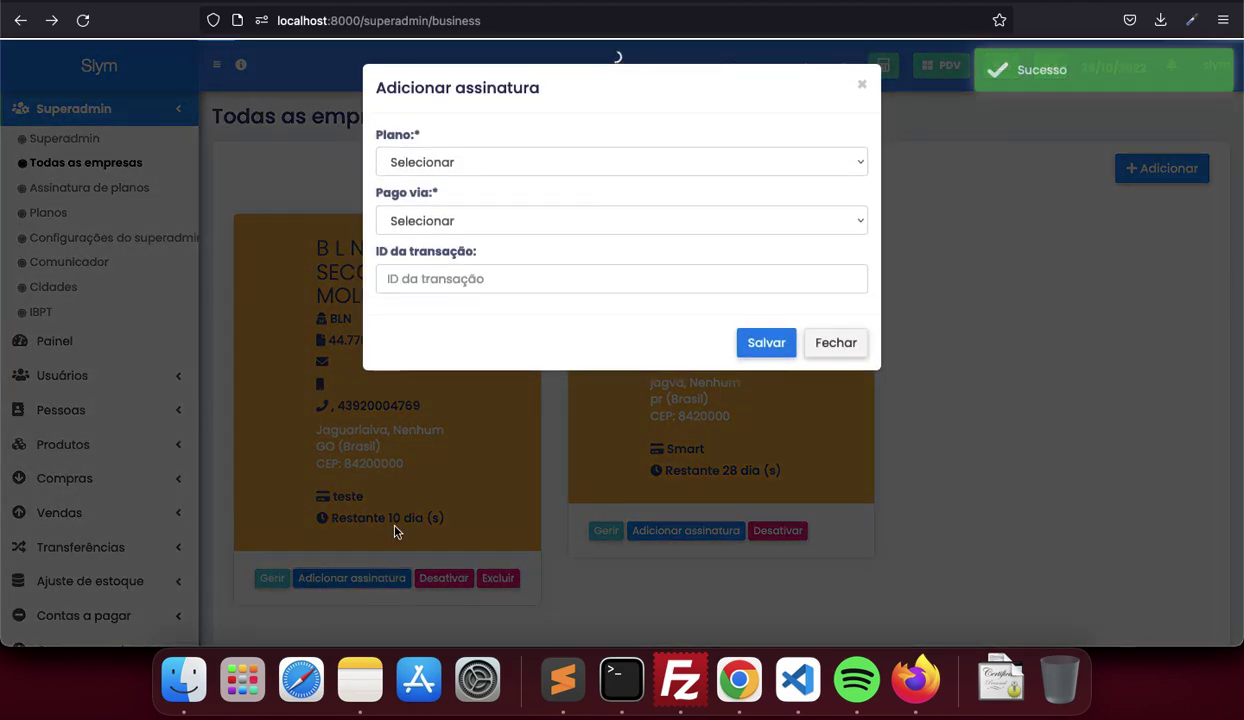
click(580, 163)
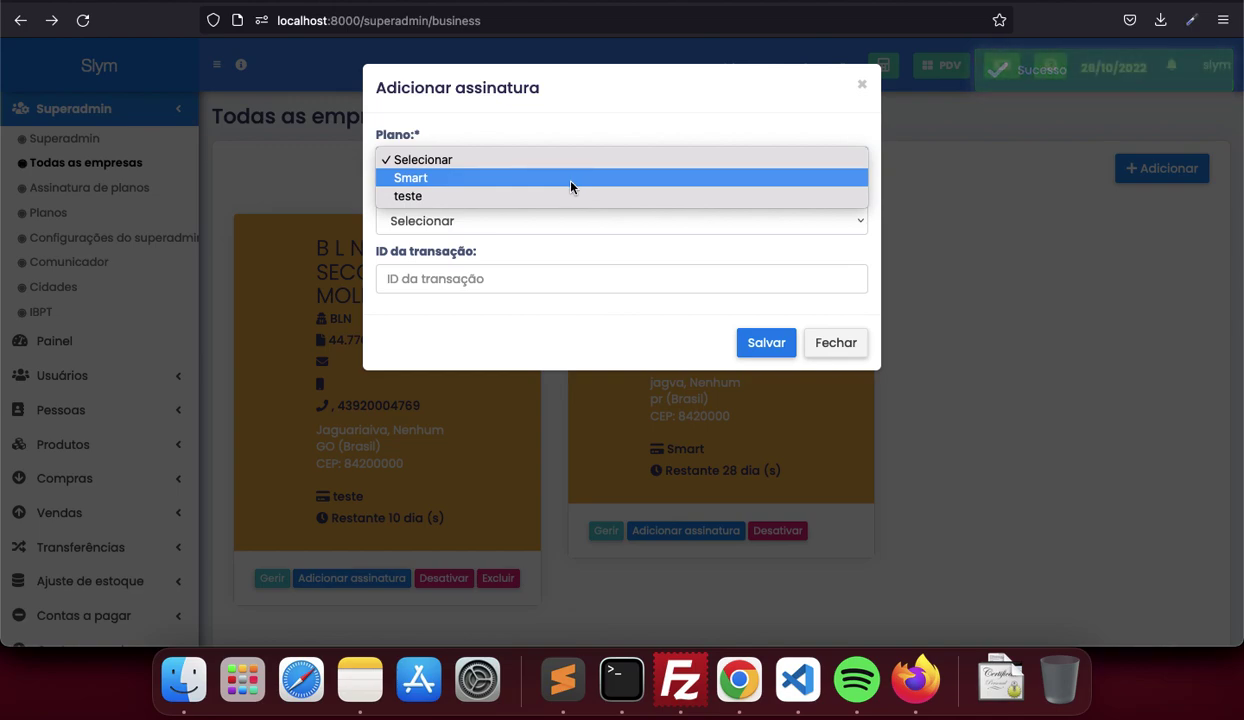
click(571, 245)
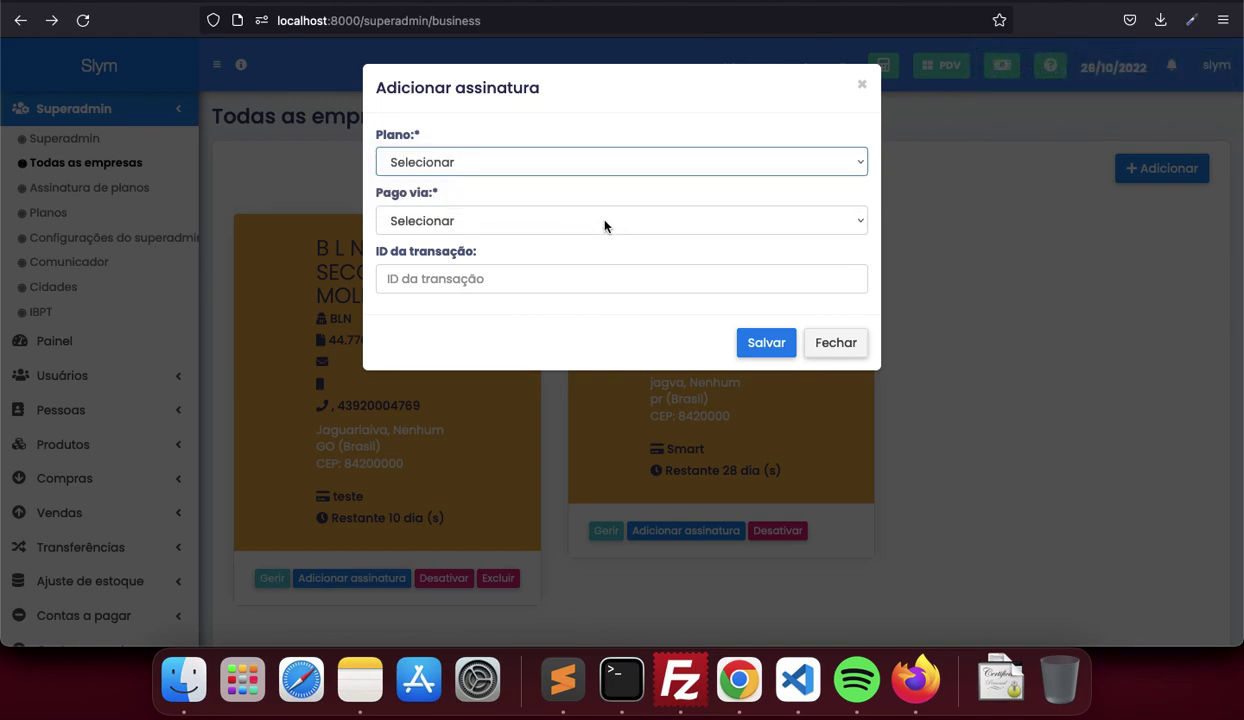
click(604, 221)
click(597, 286)
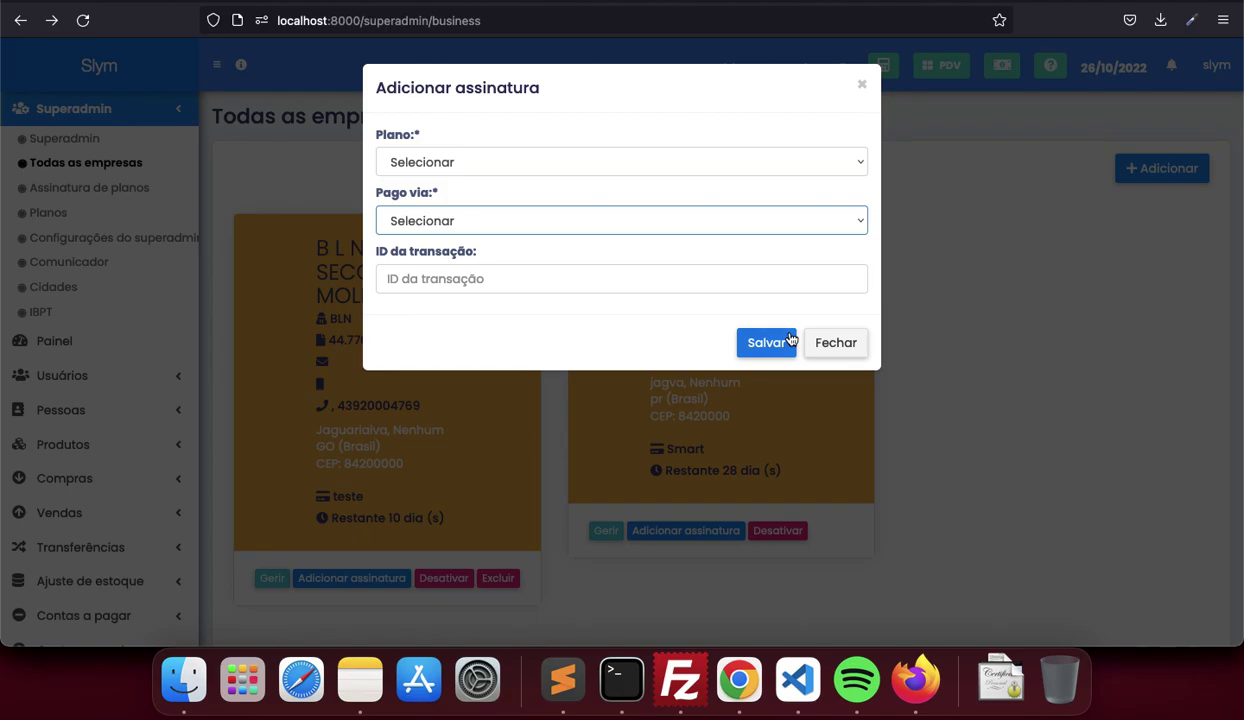
click(836, 343)
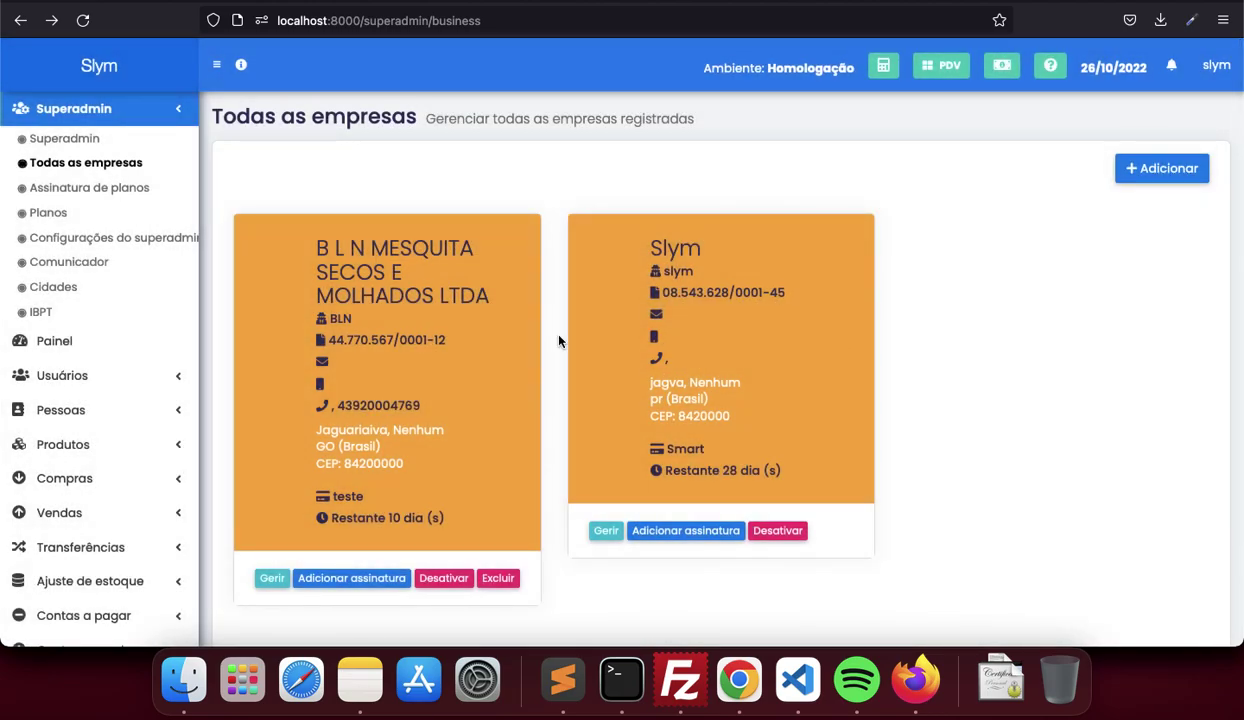
click(58, 214)
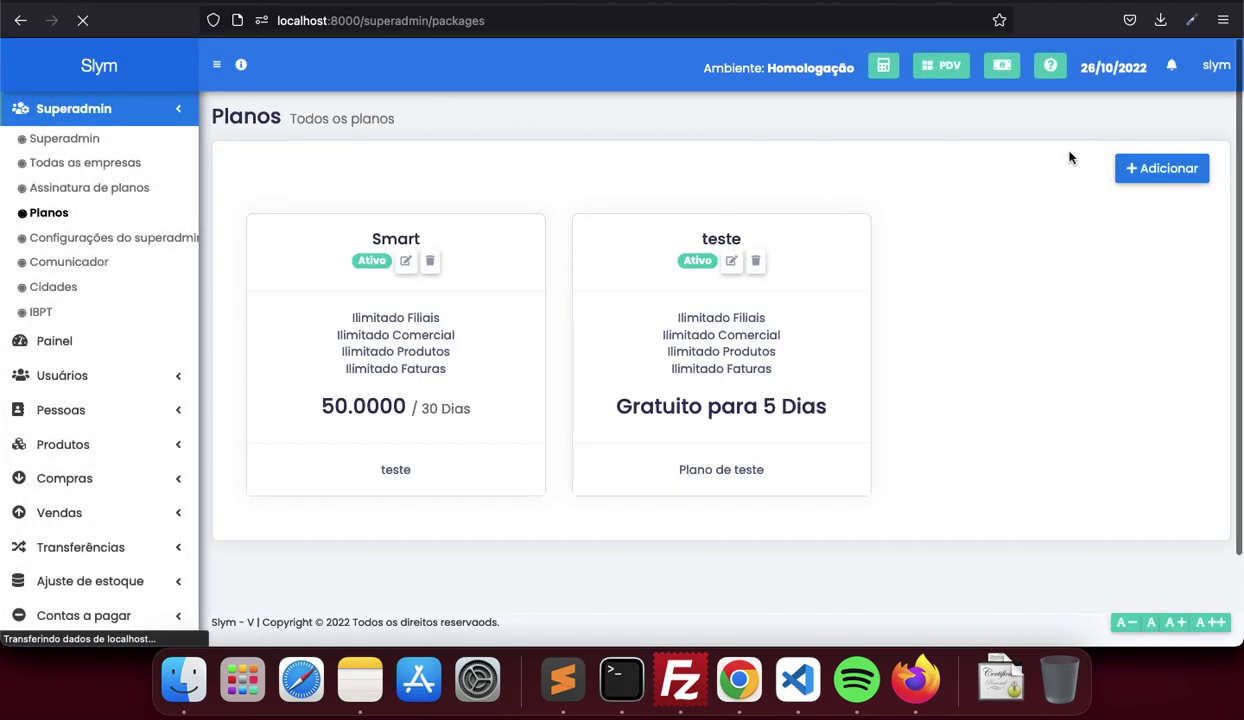
click(1148, 168)
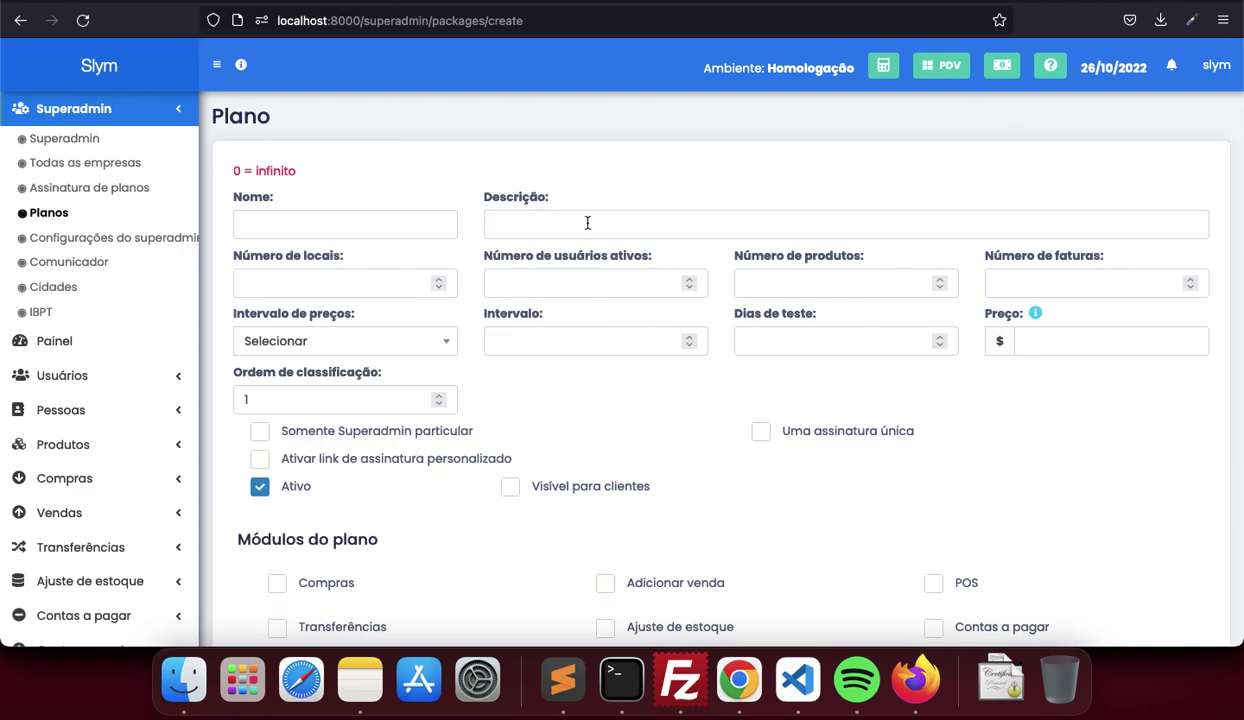
click(405, 285)
text(2)
key(BackSpace)
text(3)
key(BackSpace)
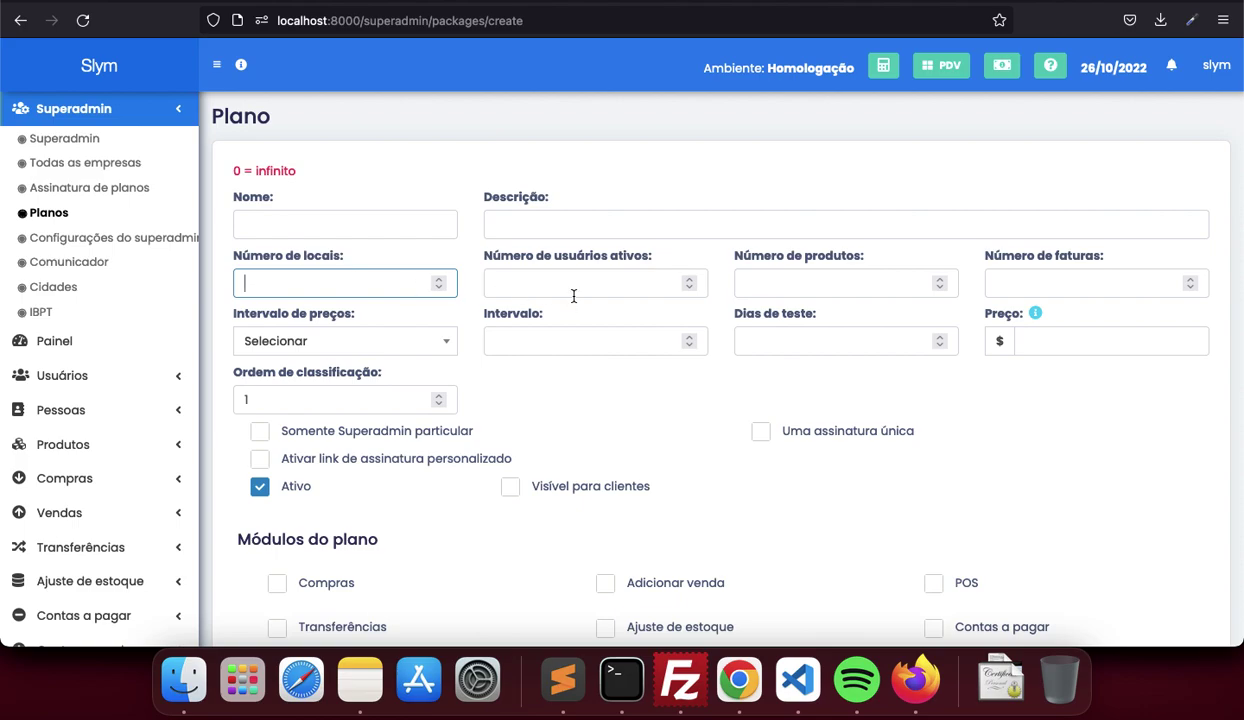
scroll(616, 394, down, 5)
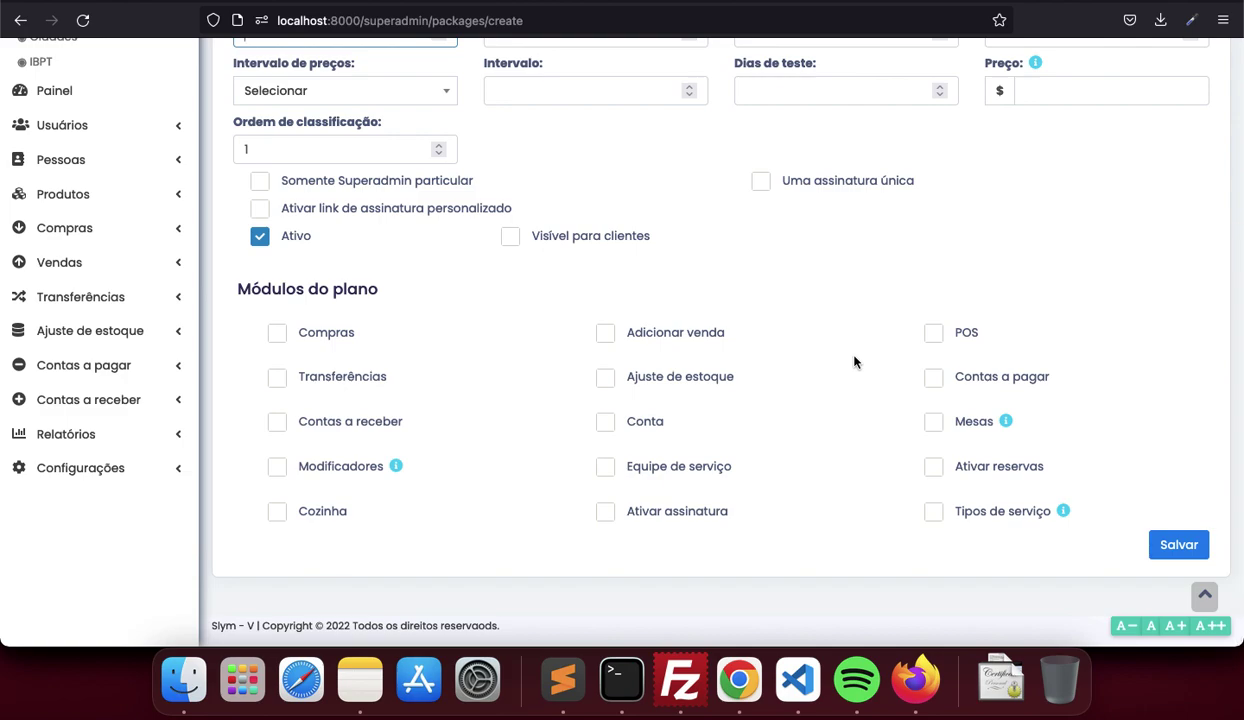
key(super+Left)
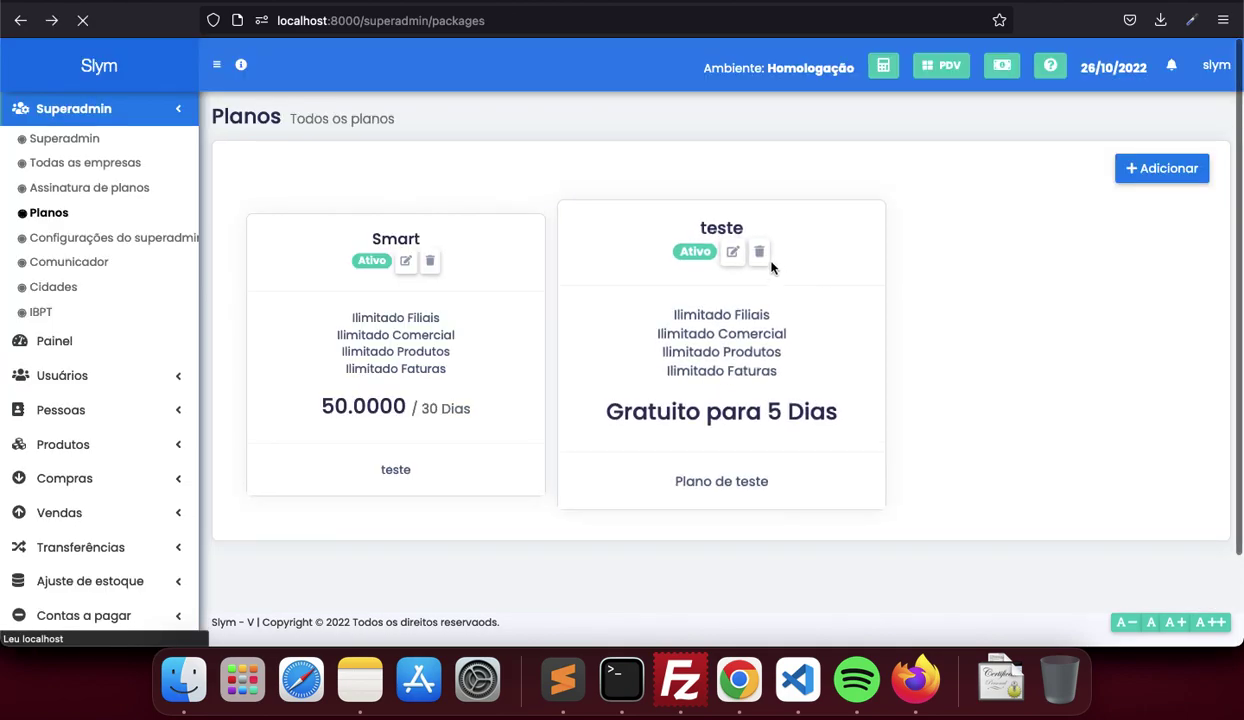
Edit the teste plan, keeping 0 = unlimited limits and Intervalo 5, and save
click(731, 256)
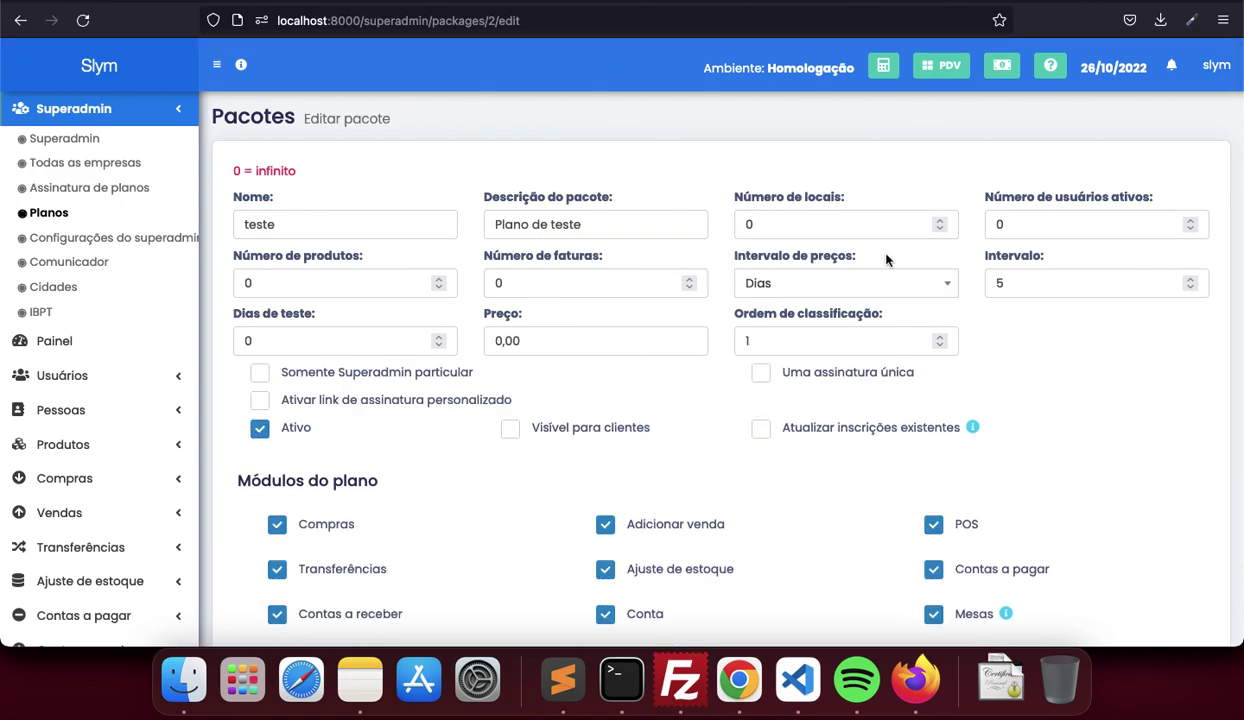
scroll(886, 260, down, 1)
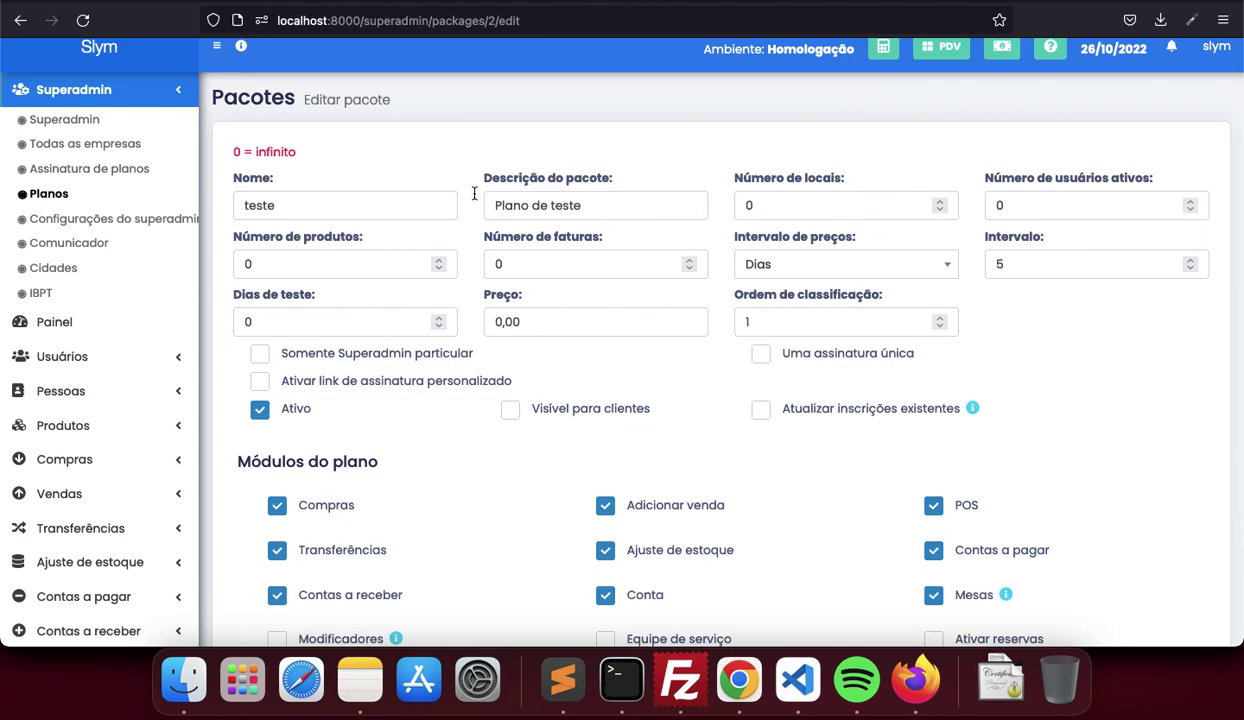
drag(297, 152, 232, 152)
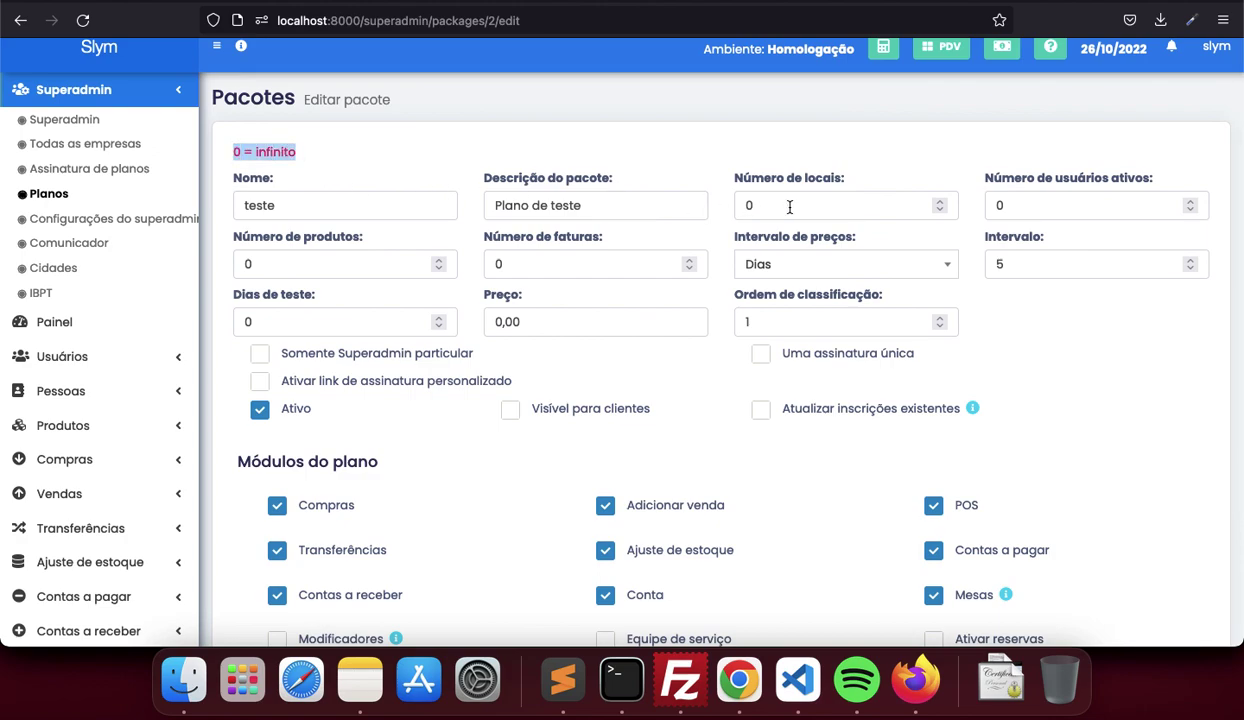
scroll(789, 207, down, 3)
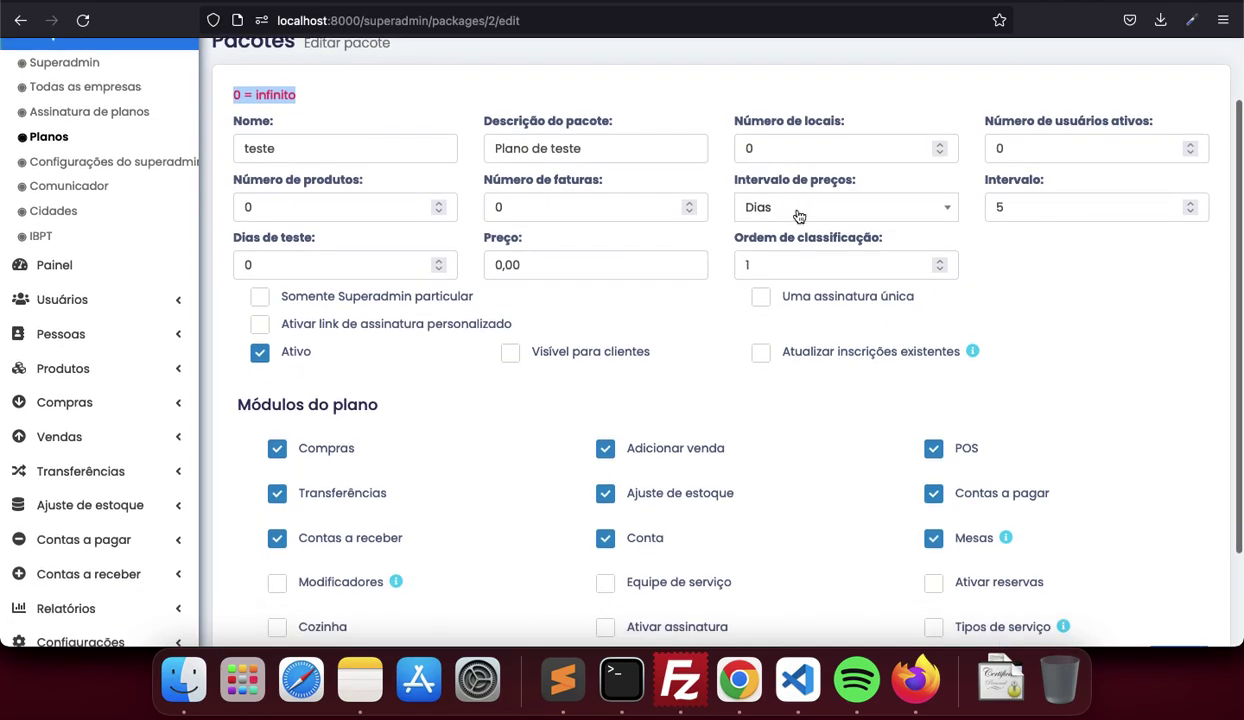
double_click(1022, 207)
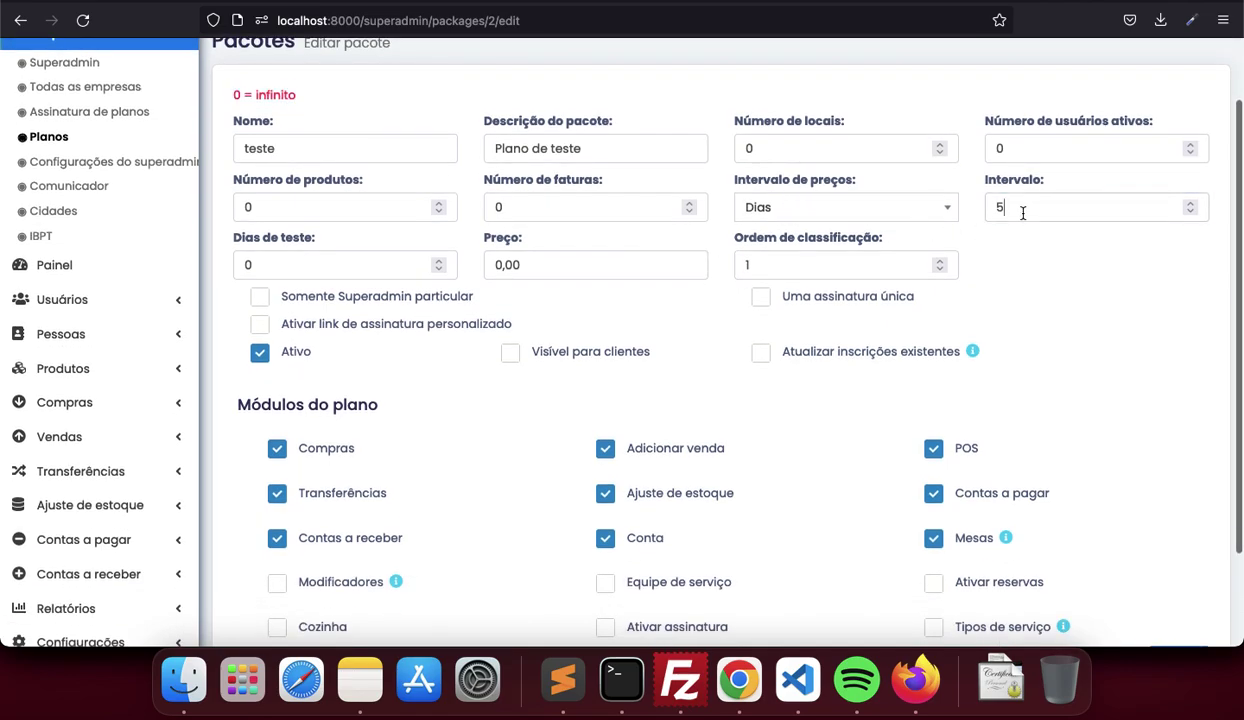
scroll(903, 328, down, 3)
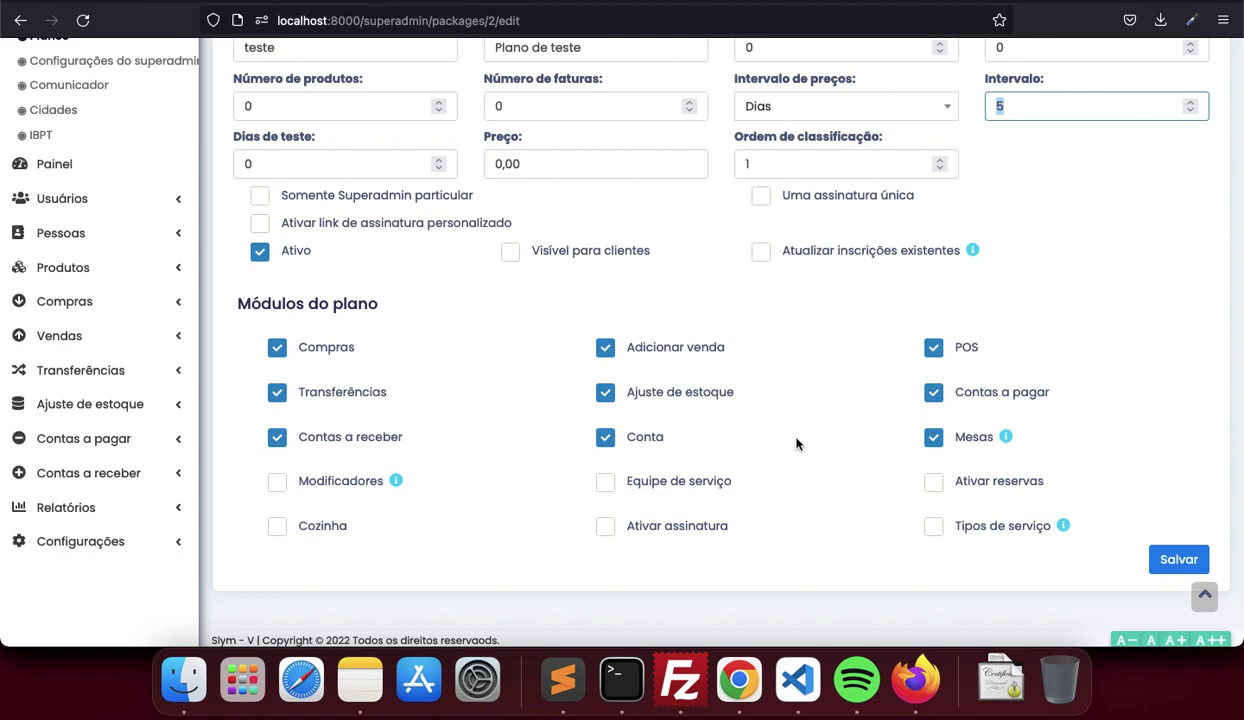
key(Return)
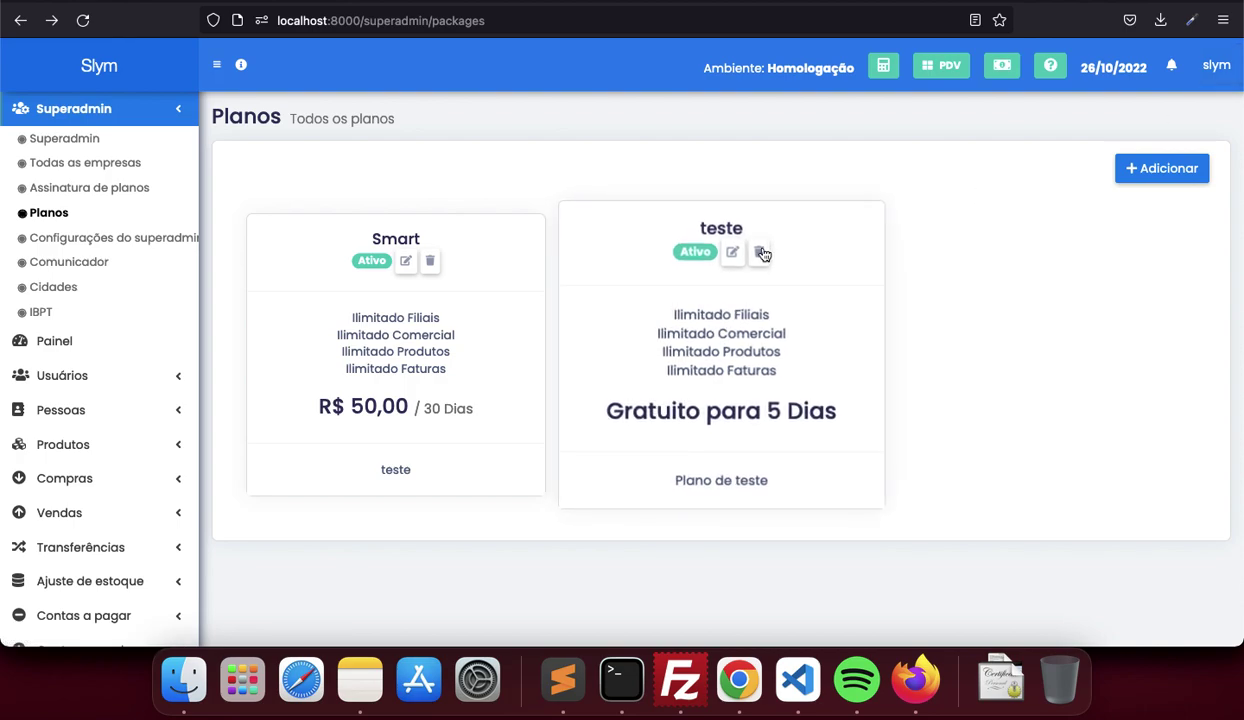
drag(695, 228, 754, 233)
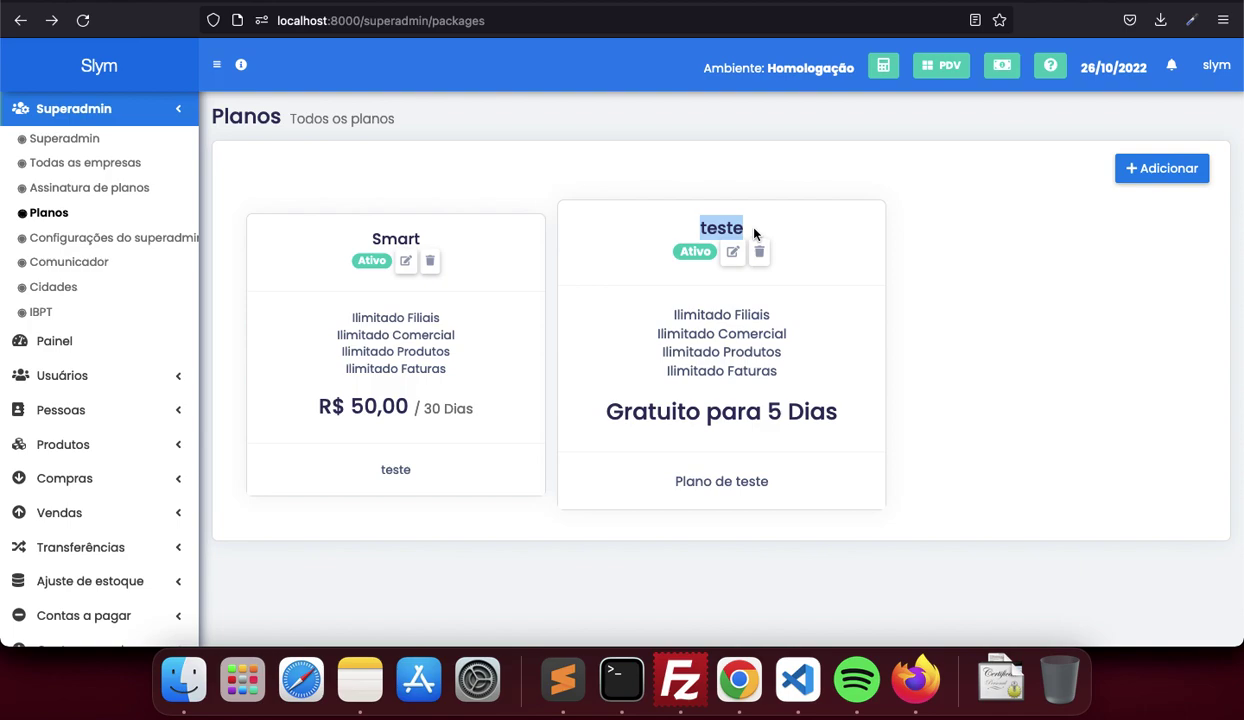
click(724, 231)
double_click(724, 231)
drag(809, 411, 837, 411)
triple_click(766, 413)
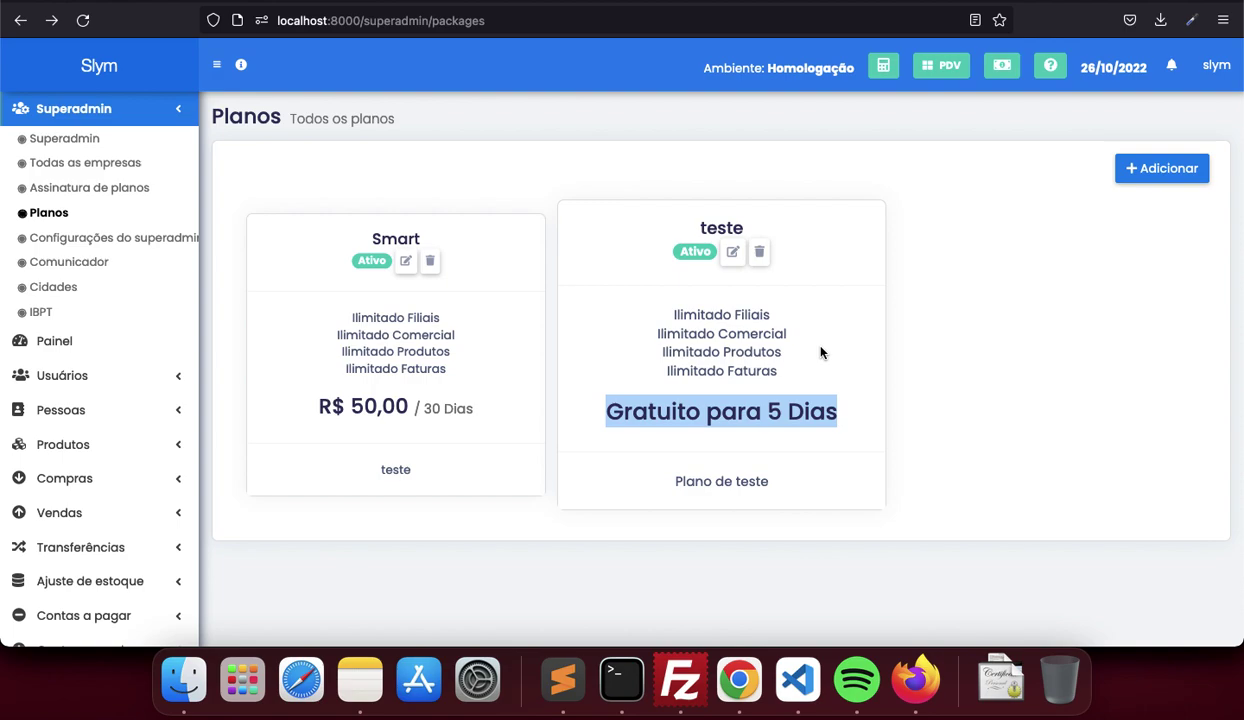
click(829, 317)
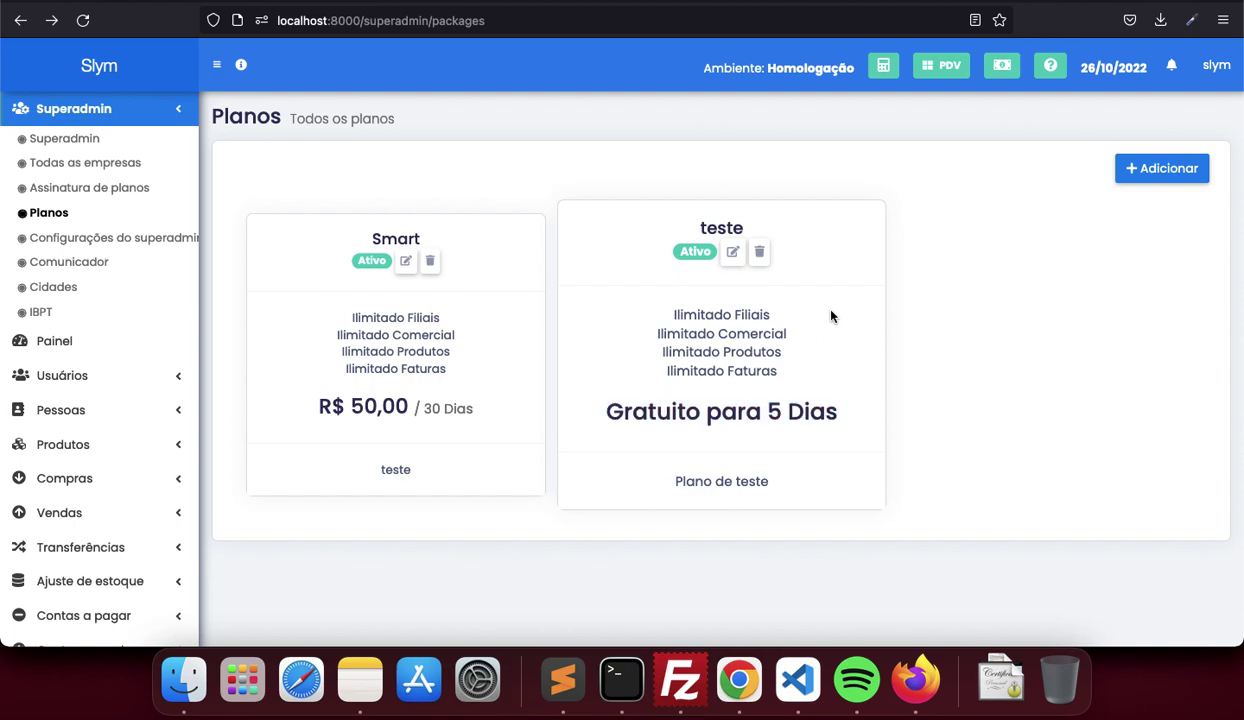
Open Superadmin > Todas as empresas to list B L N MESQUITA and Slym
click(128, 164)
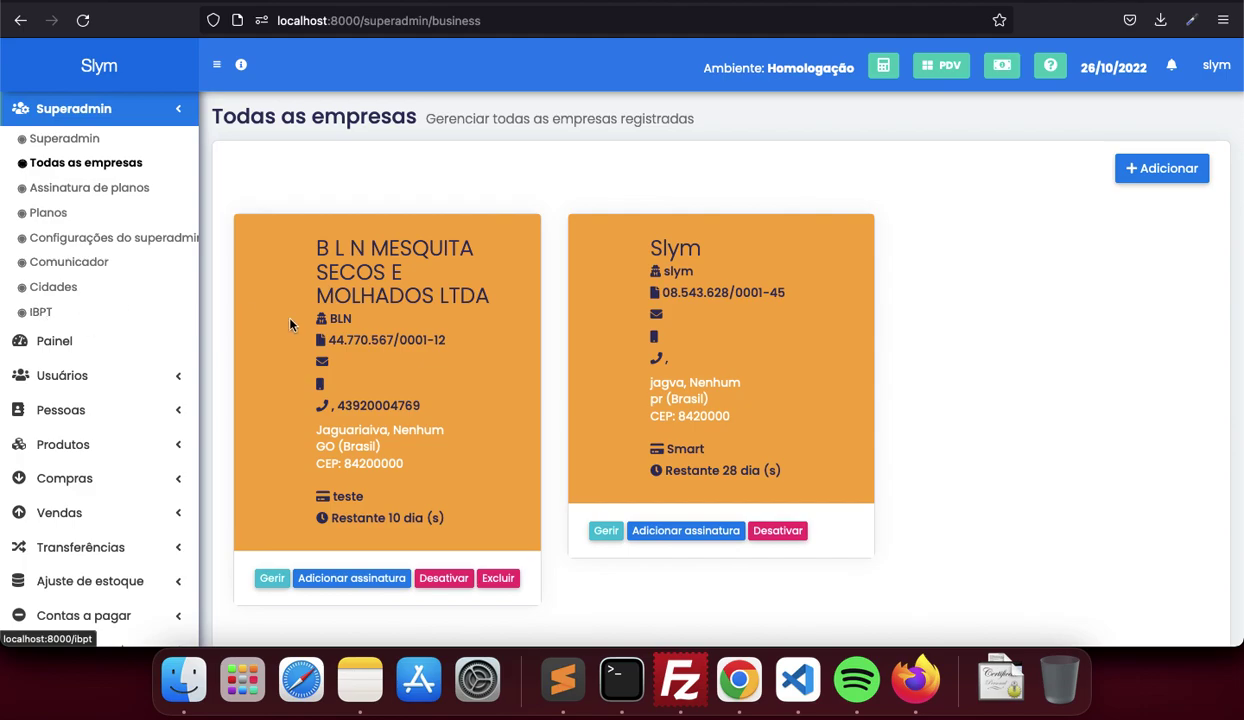
Log out of the superadmin account and go to the Registre-se agora sign-up page
click(1212, 64)
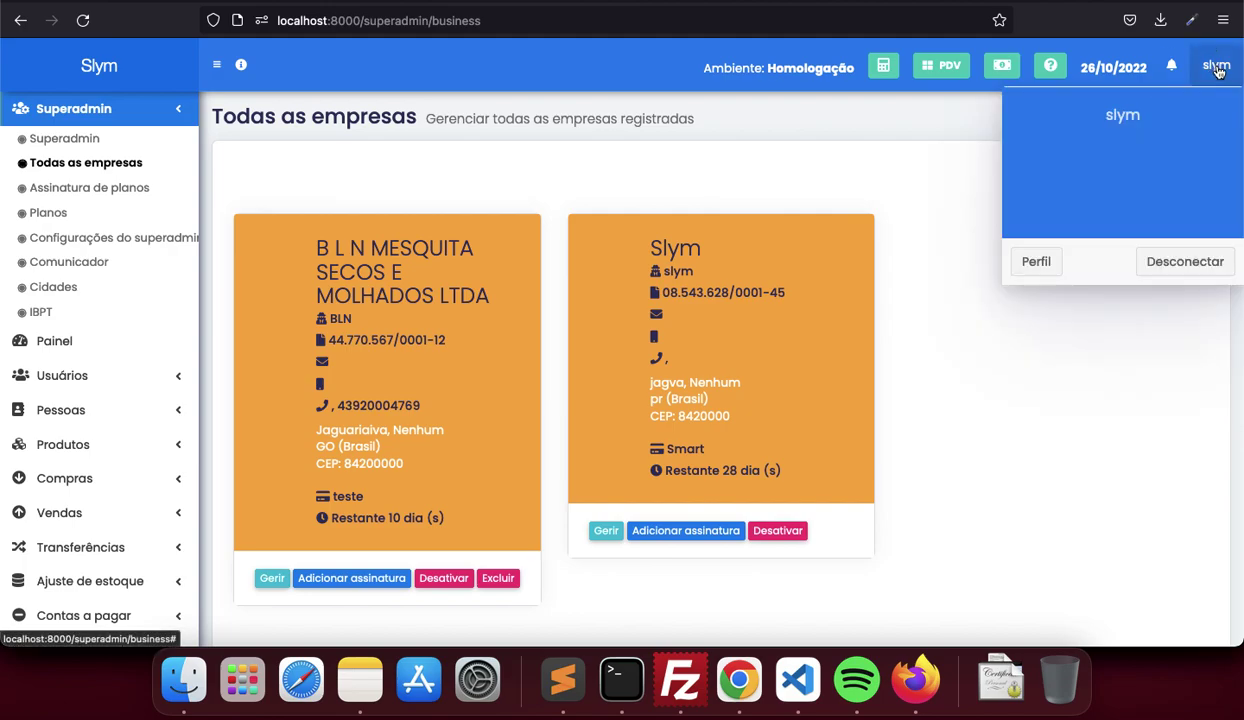
click(1194, 272)
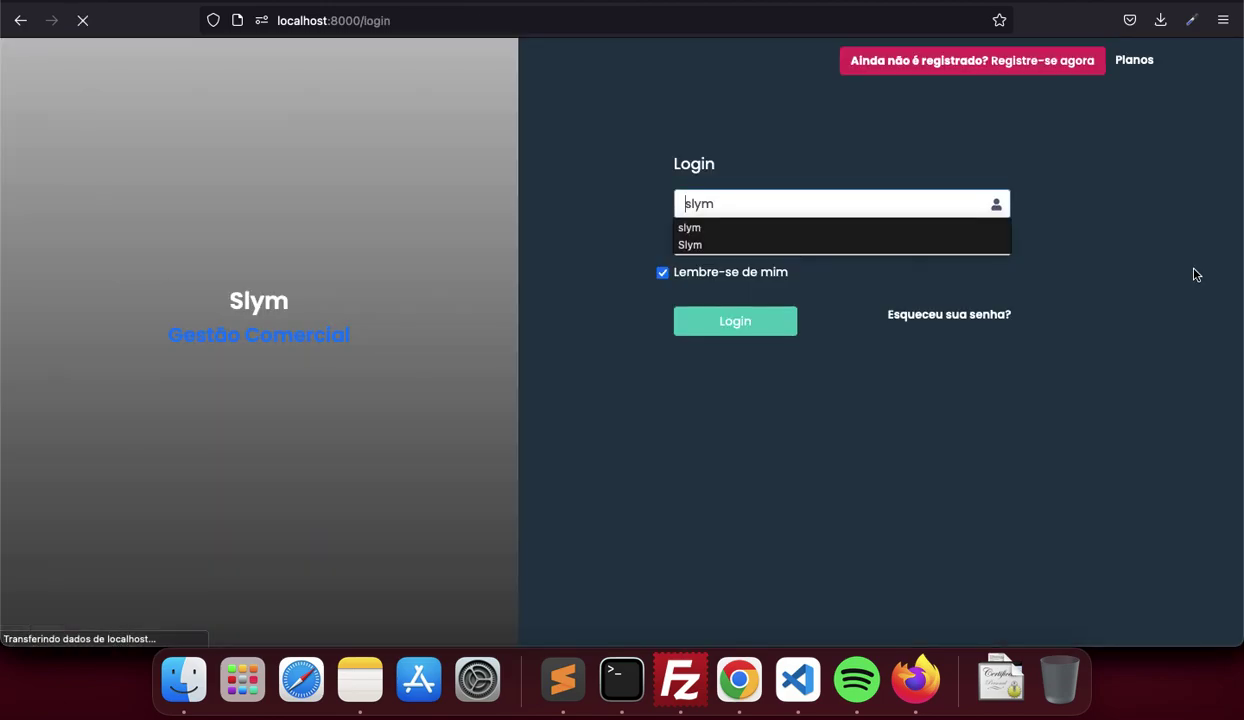
click(951, 61)
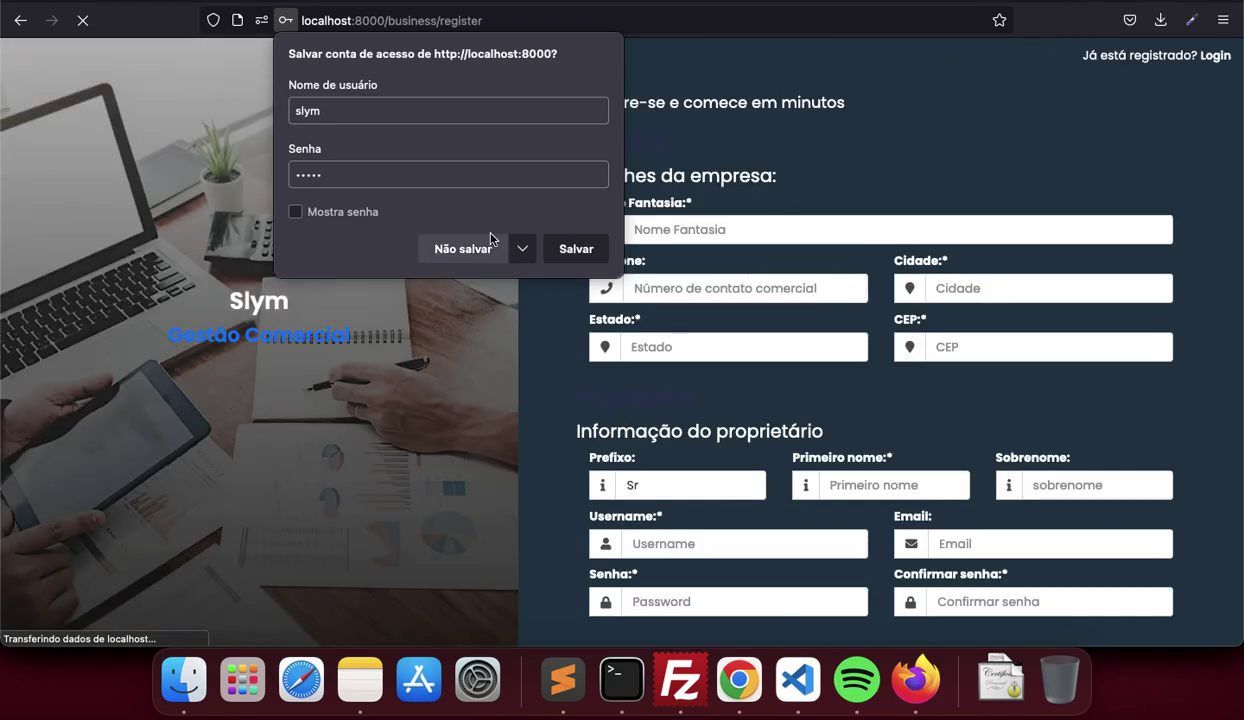
click(490, 248)
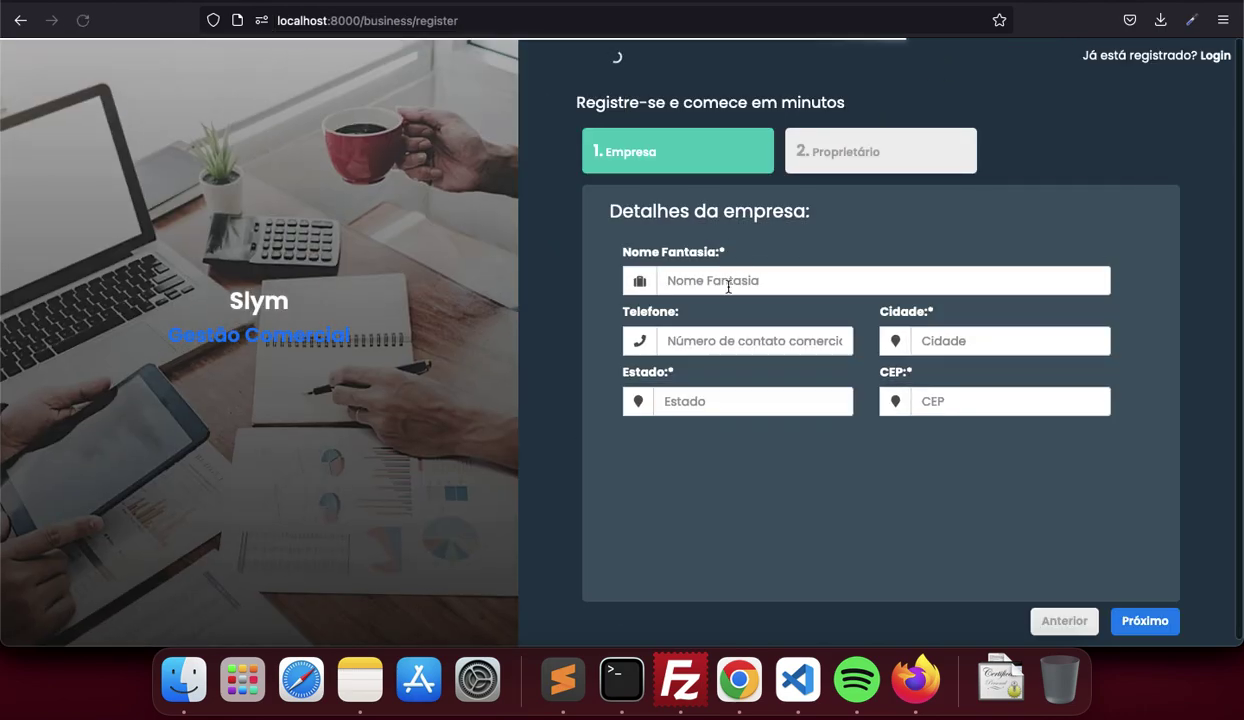
Enter company Empresa de teste with phone, city Jaguariaiva and state PR
click(736, 281)
text(Emprea)
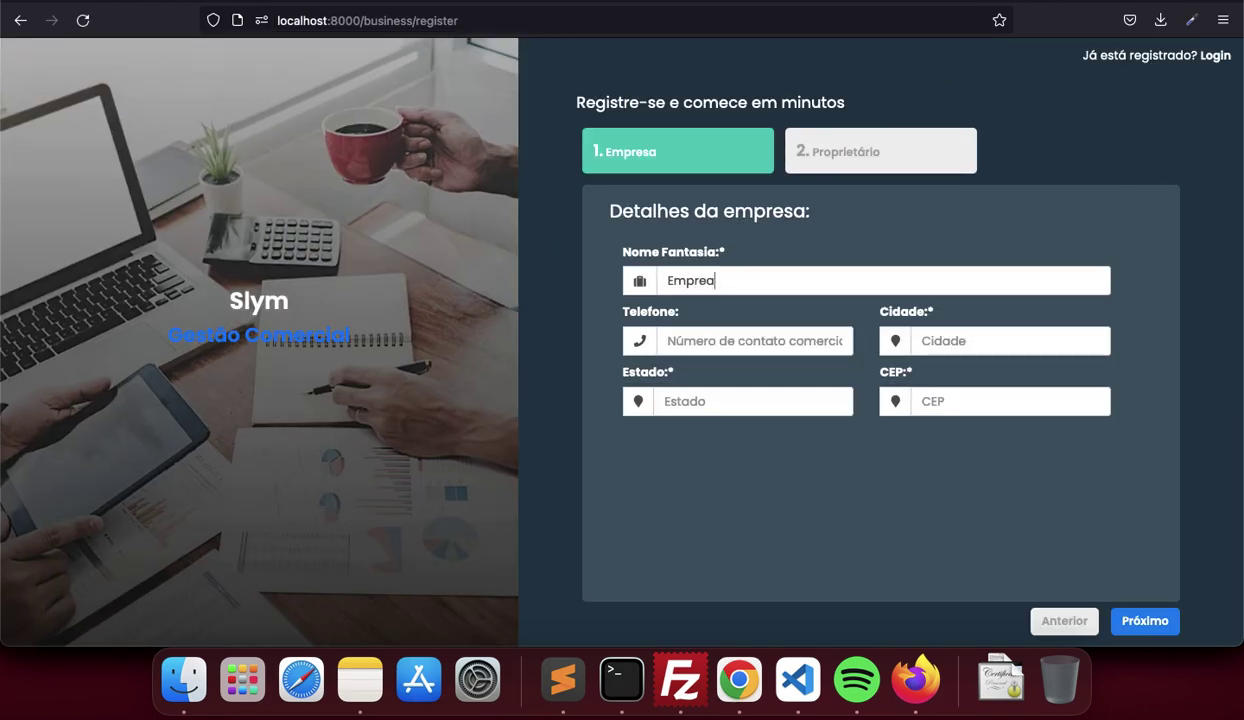
key(BackSpace)
text(sa de teste)
key(Tab)
text(43)
key(Down)
key(Return)
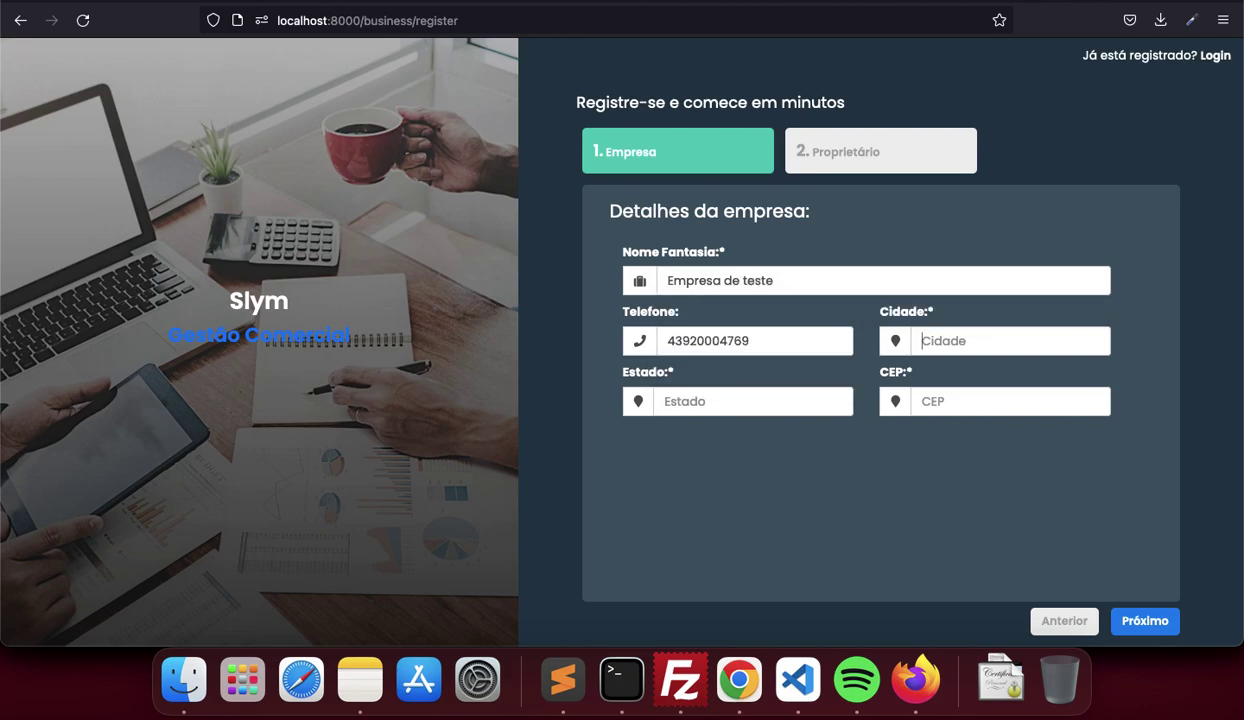
text(Jaguariaiva)
key(Tab)
text(PR)
key(Tab)
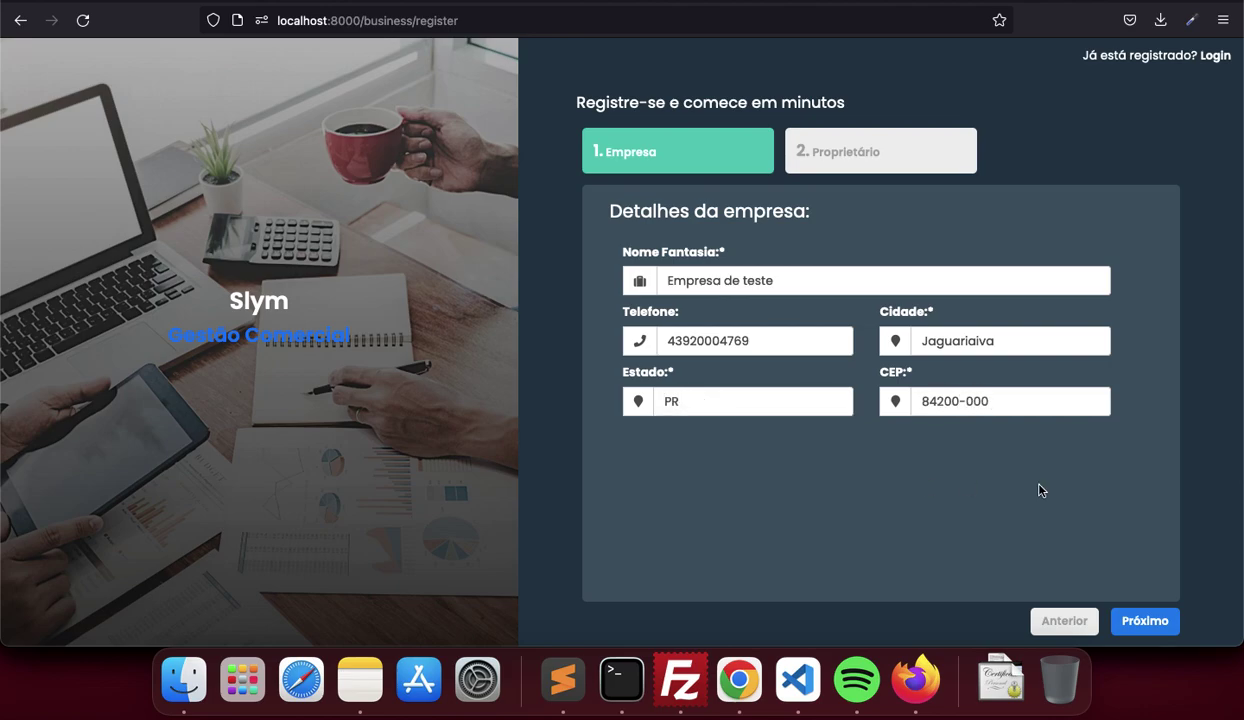
click(1124, 612)
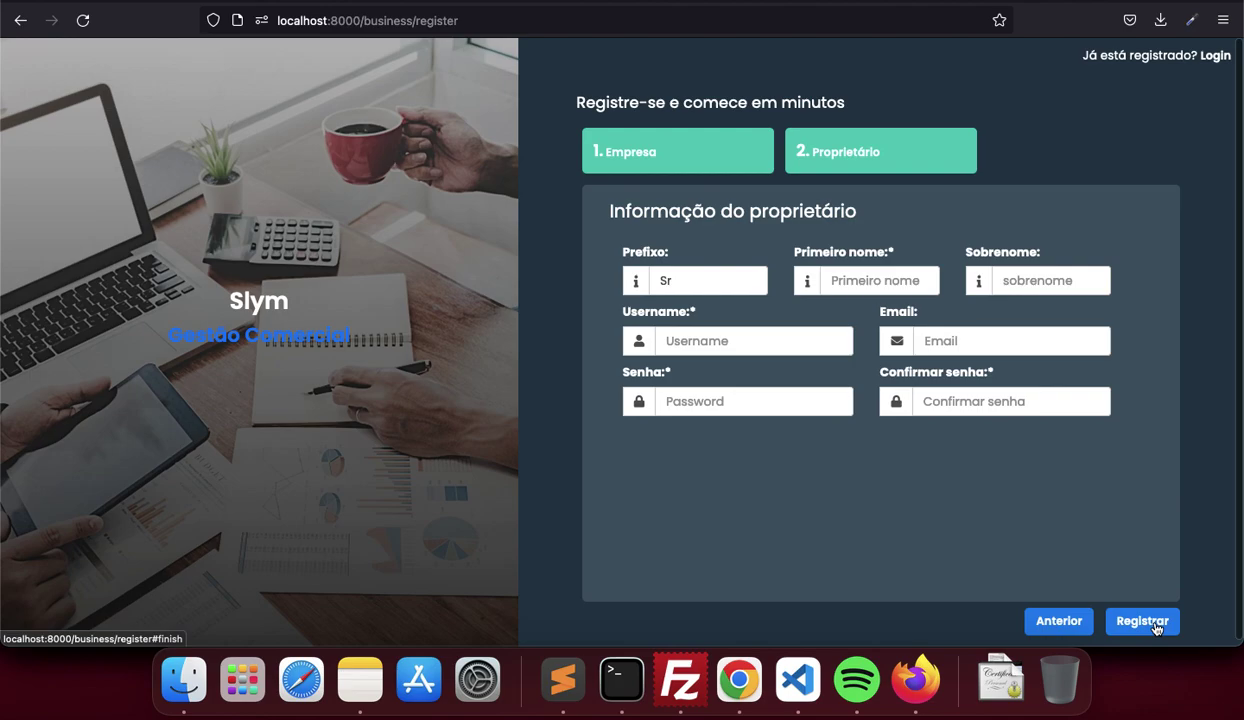
Enter the owner's first name, username teste2 and password, then submit the registration
click(854, 287)
text(Marco)
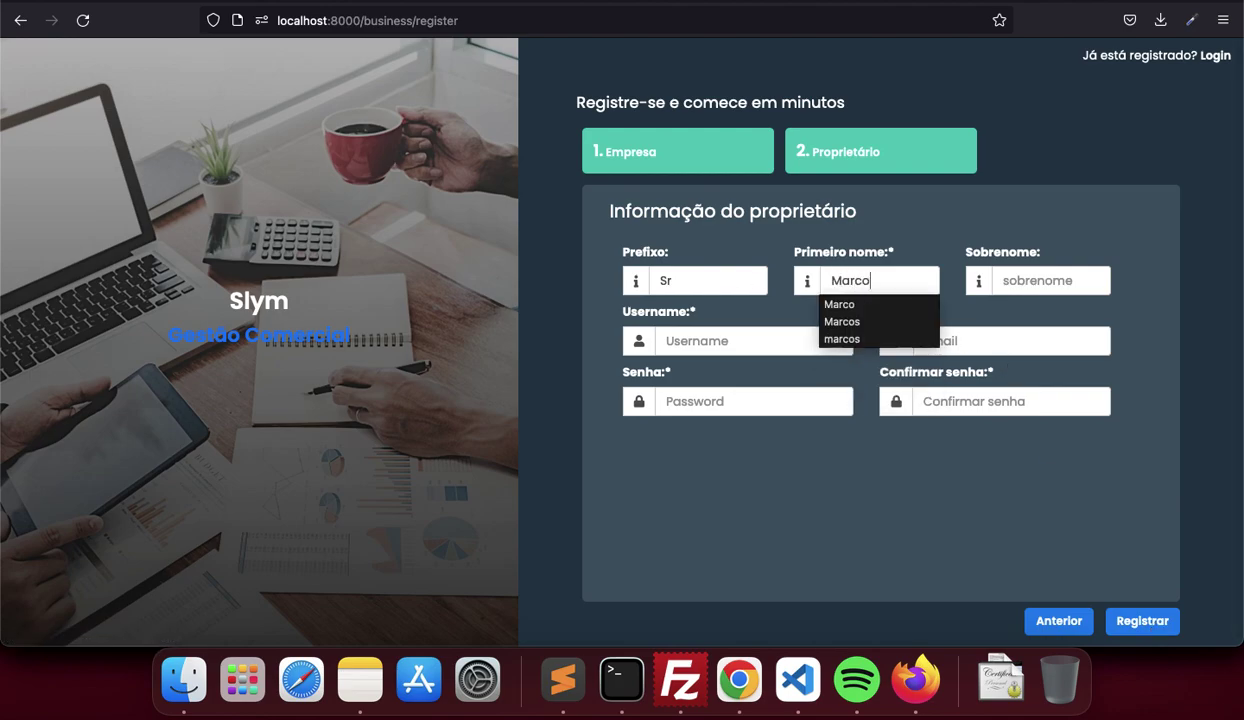
text(s)
key(Tab)
text(teste2)
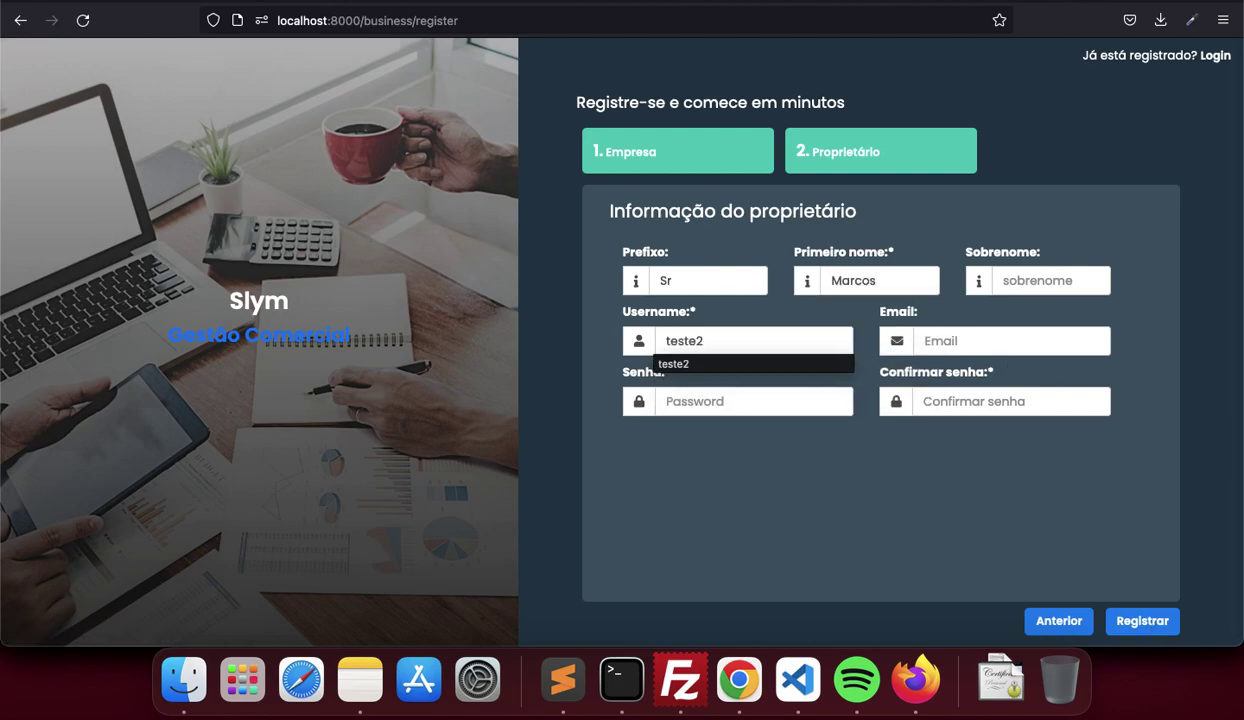
key(Tab)
text(123)
key(Tab)
text(123)
click(1140, 619)
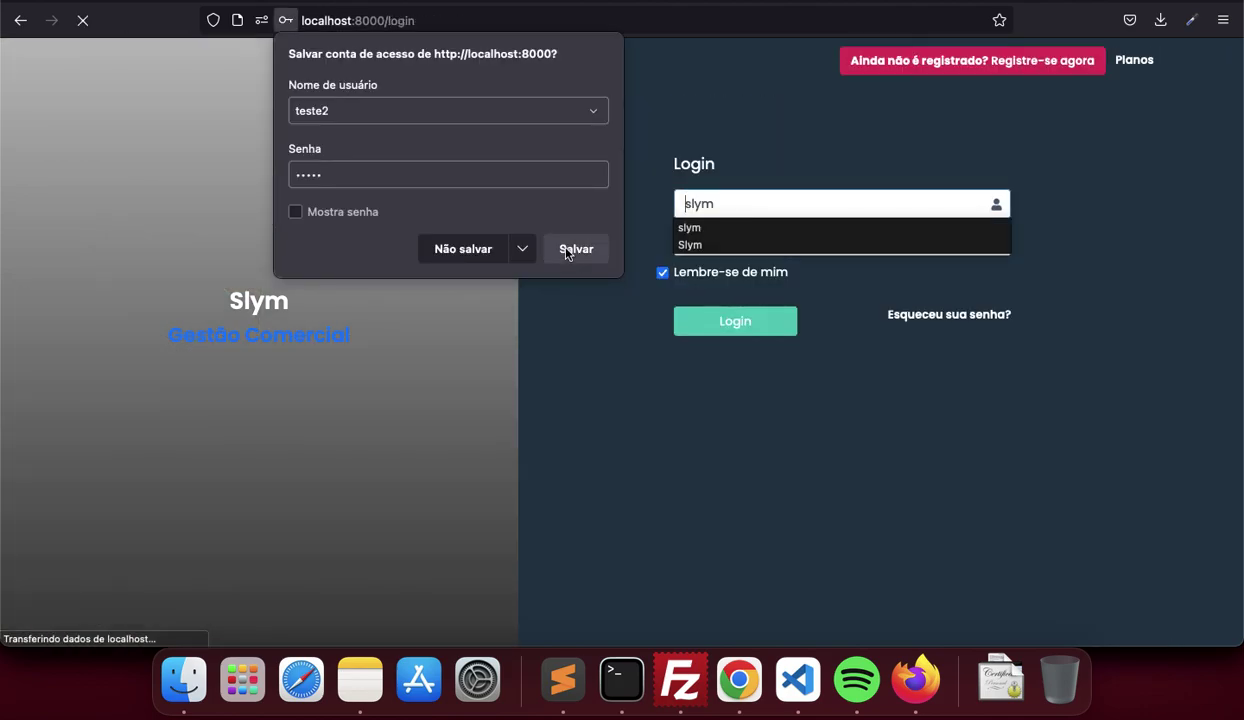
Sign in with the new username teste2
click(461, 248)
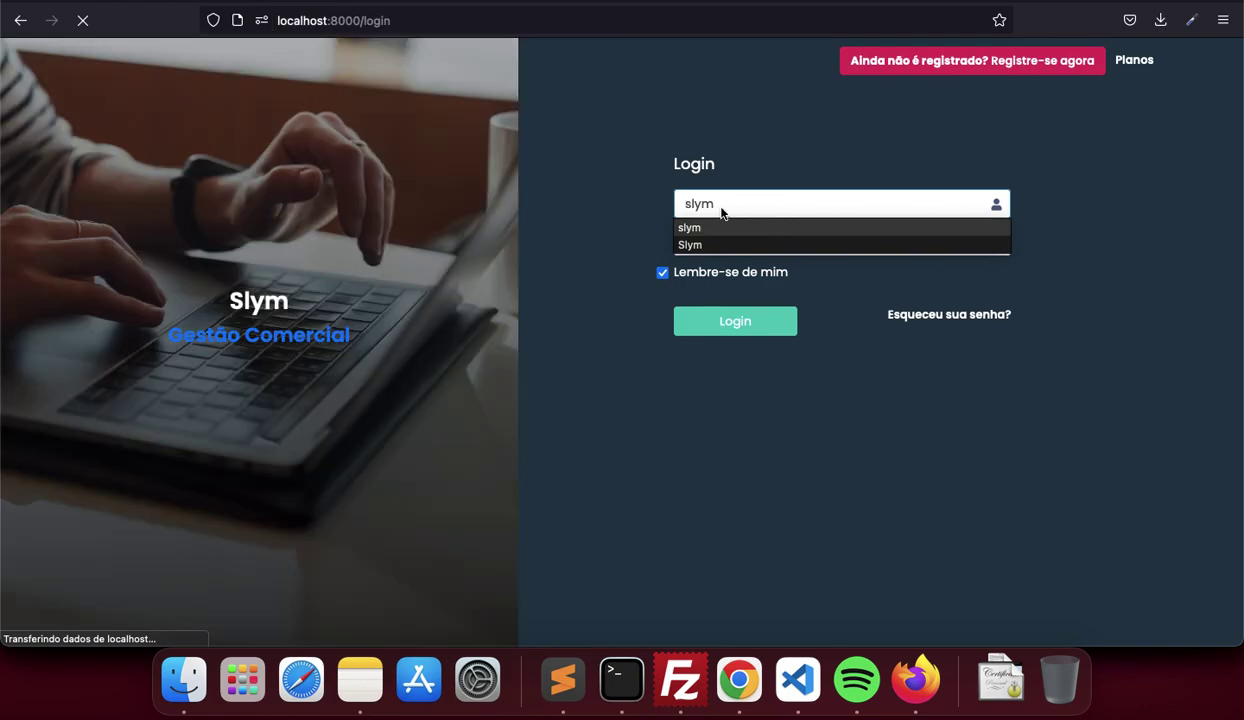
click(700, 227)
drag(716, 203, 676, 201)
text(teste2)
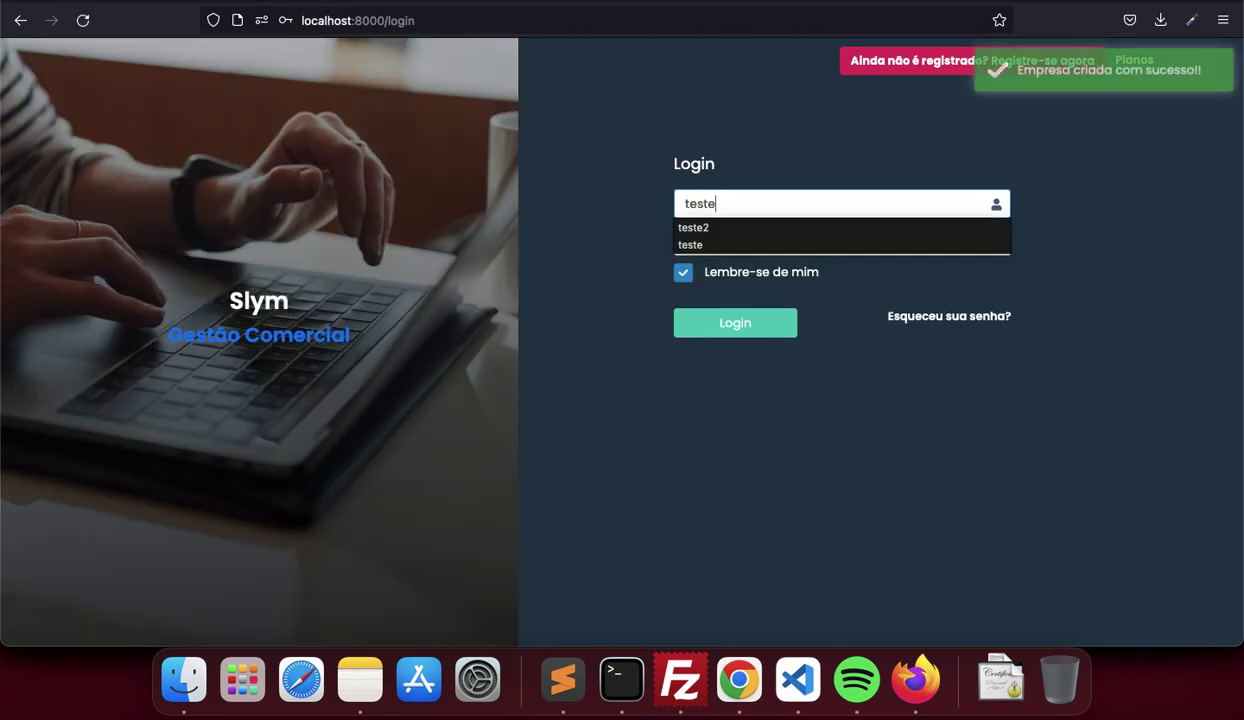
key(Return)
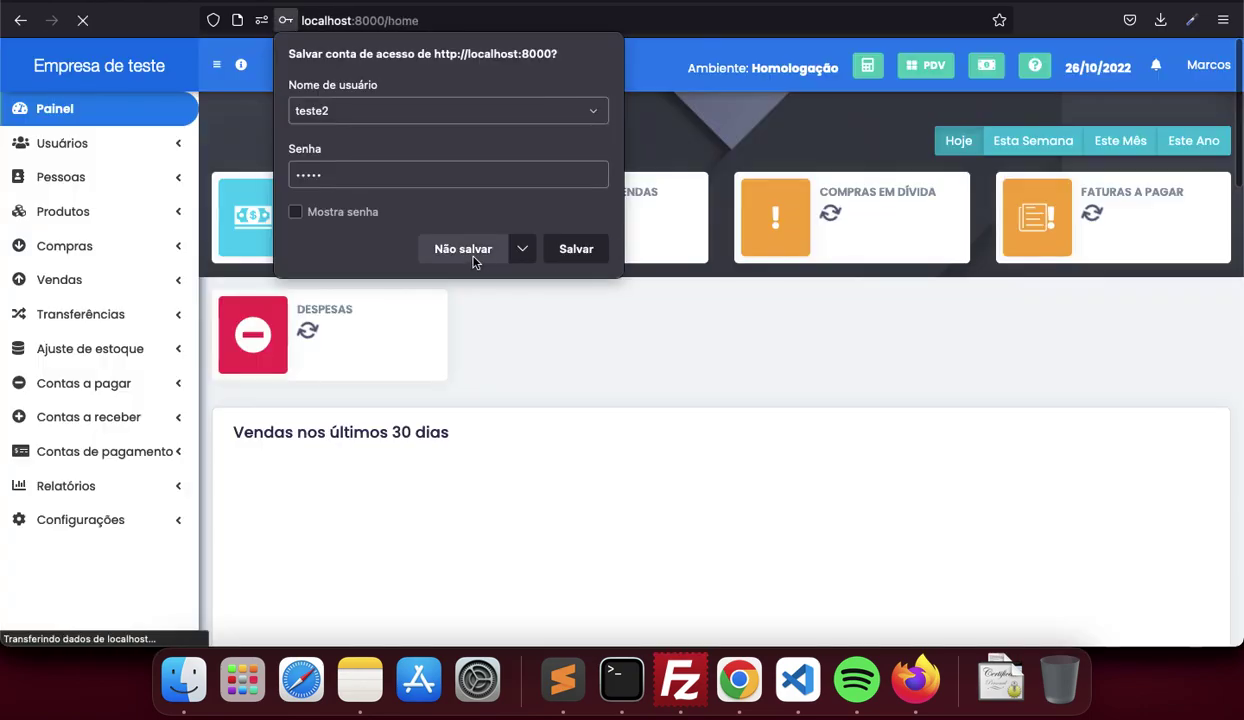
click(463, 252)
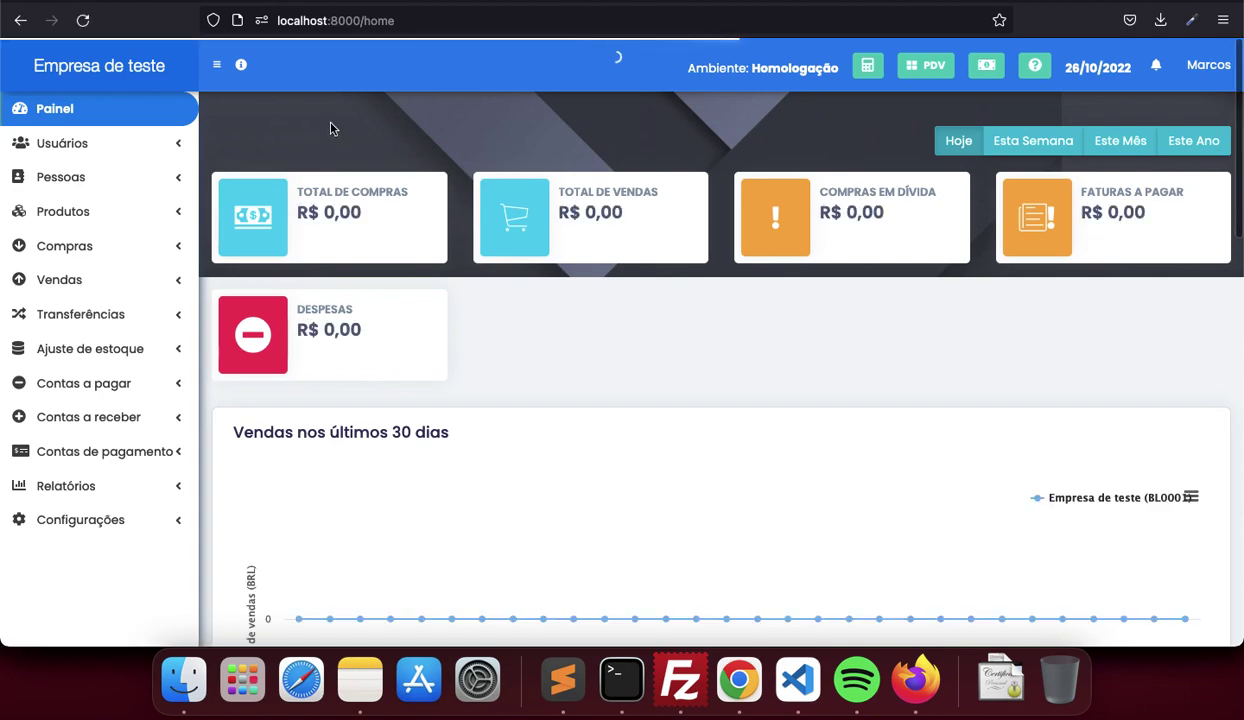
Check the empty Produtos > Lista page, then log out to the login form
mouse_move(242, 70)
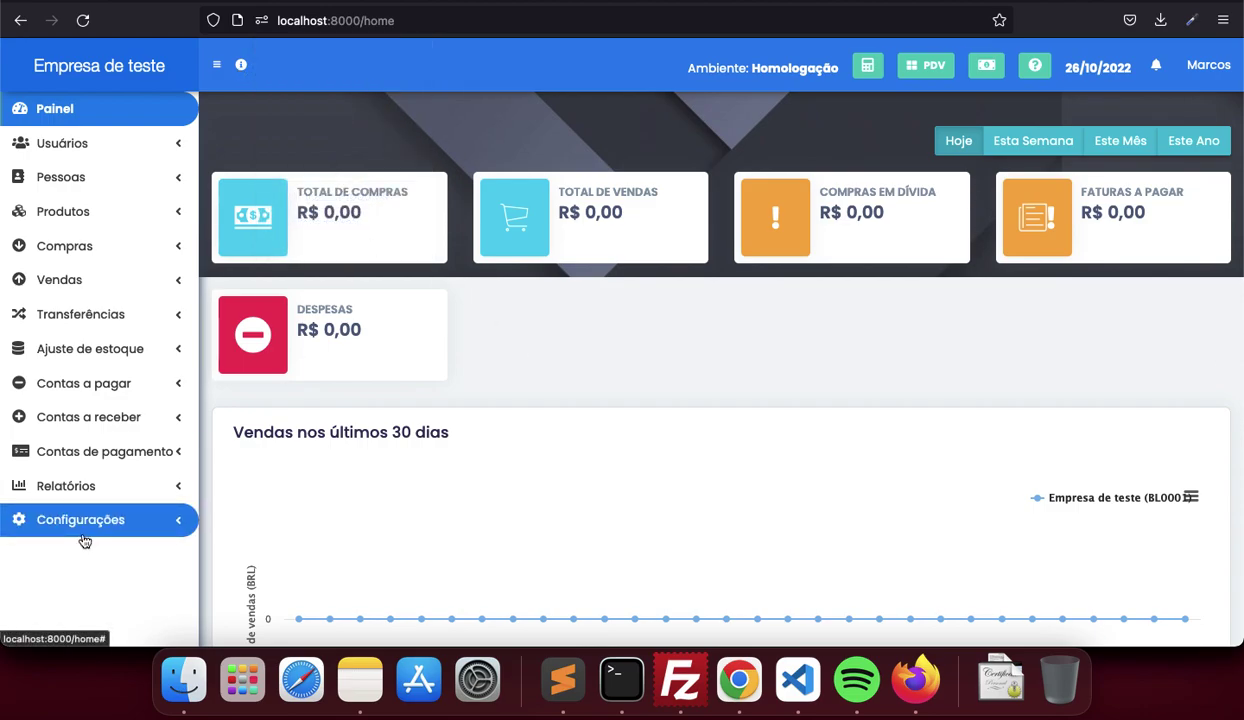
click(141, 212)
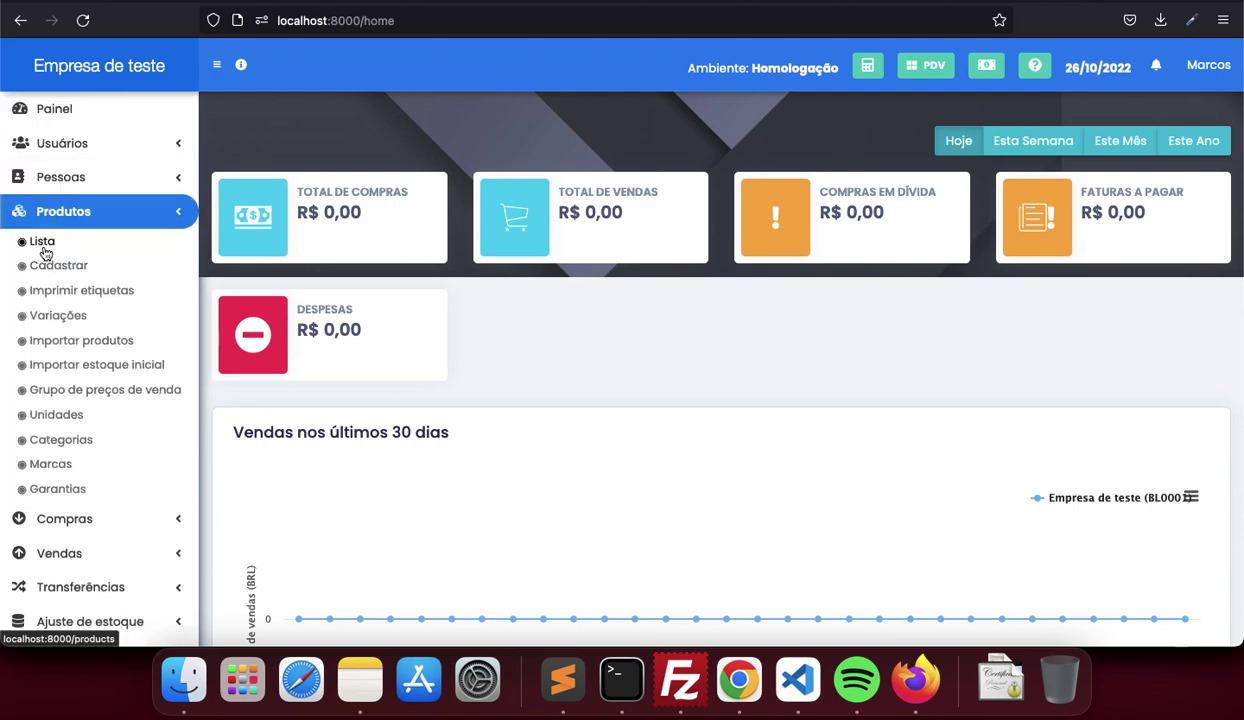
click(44, 250)
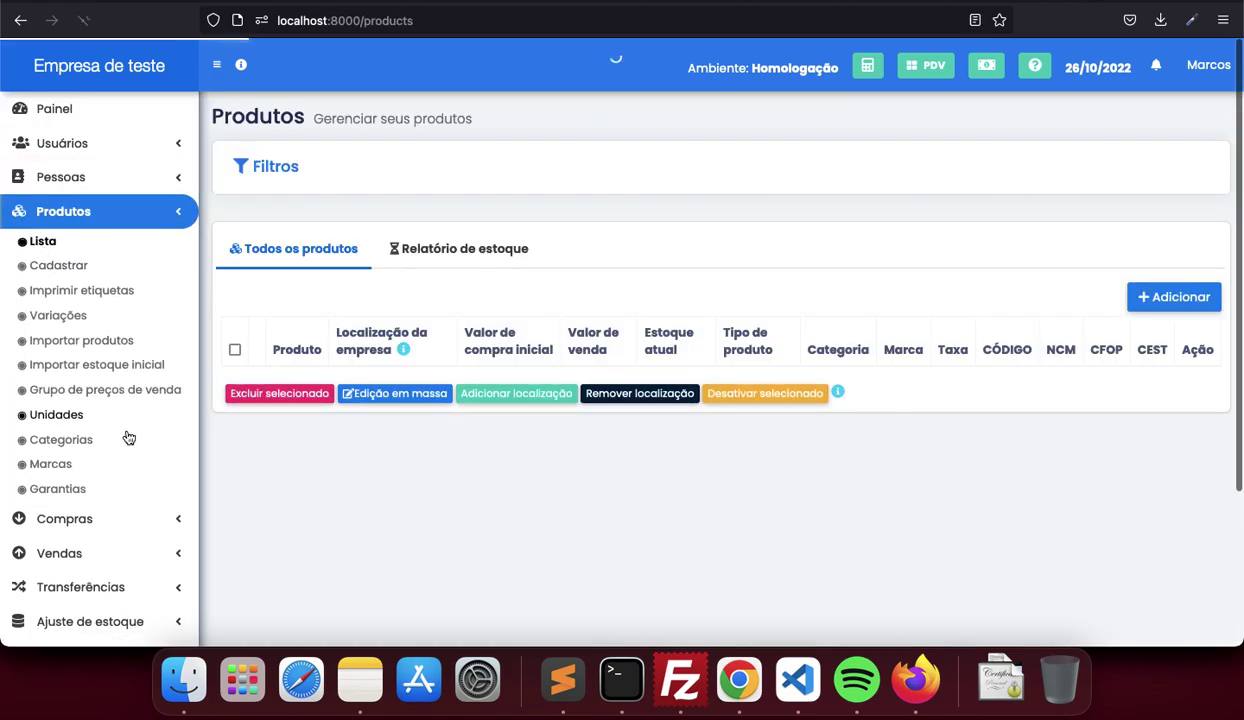
click(1192, 69)
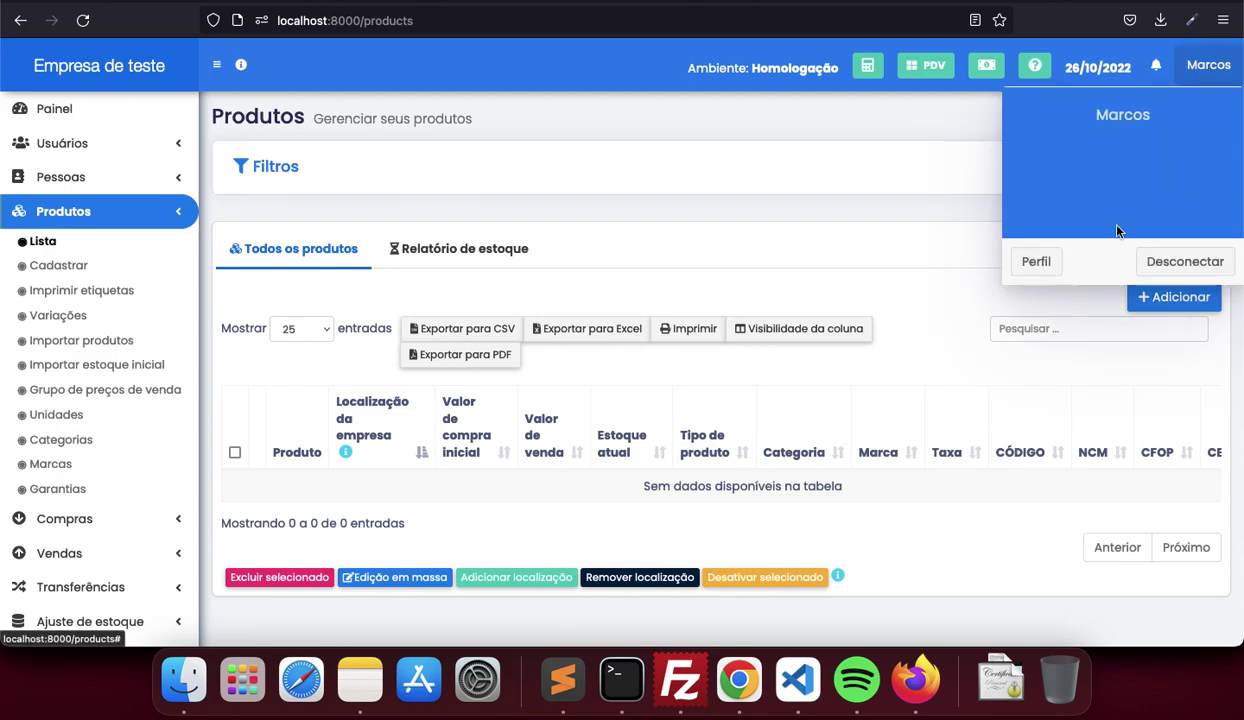
click(1183, 262)
click(805, 205)
key(BackSpace)
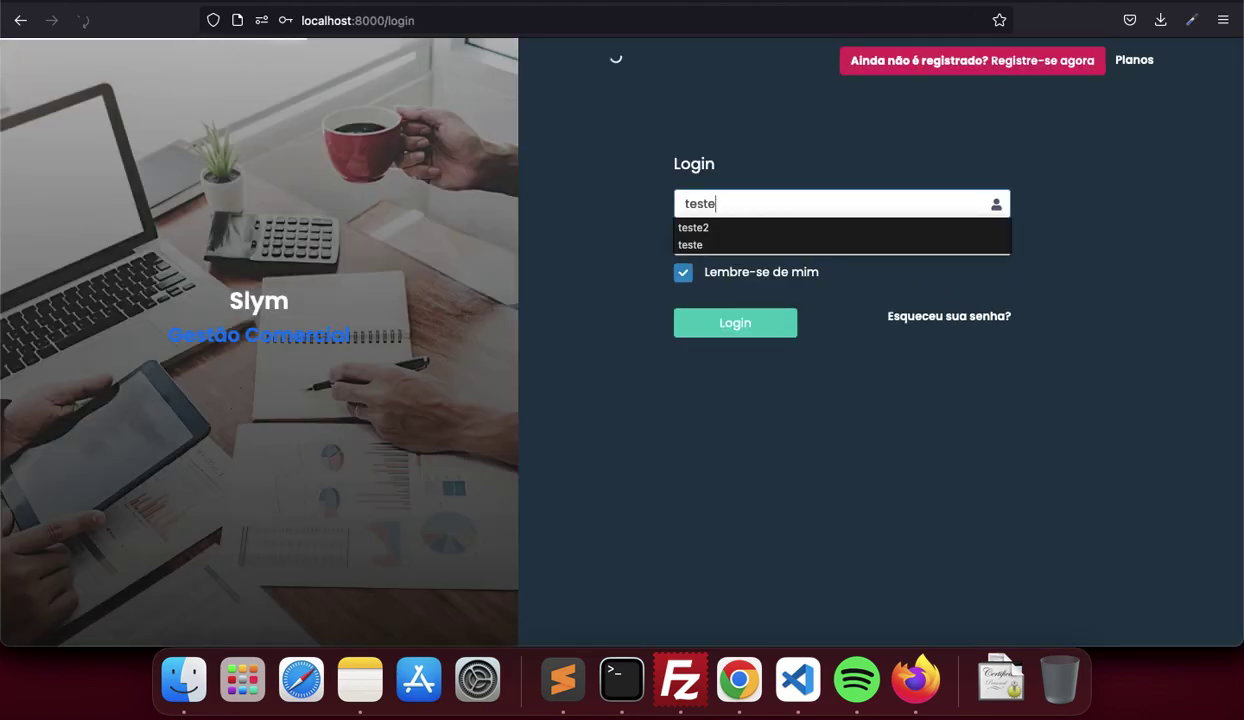
key(Return)
click(466, 245)
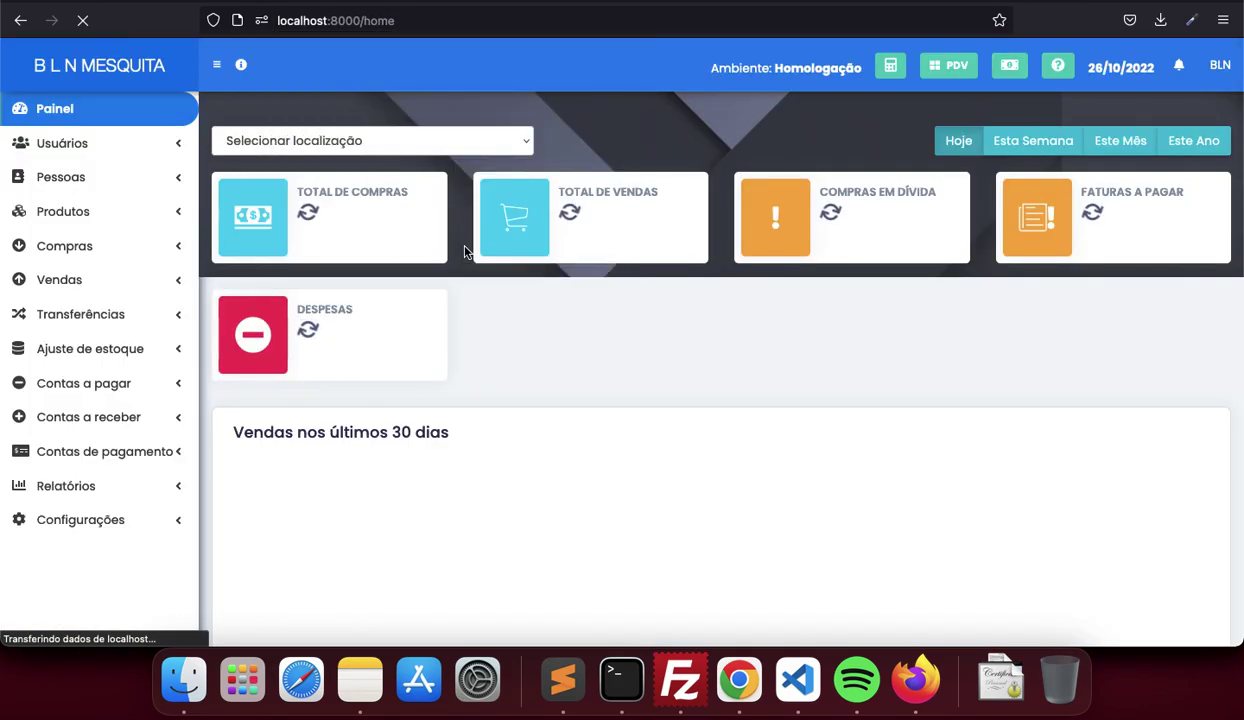
click(147, 524)
click(51, 552)
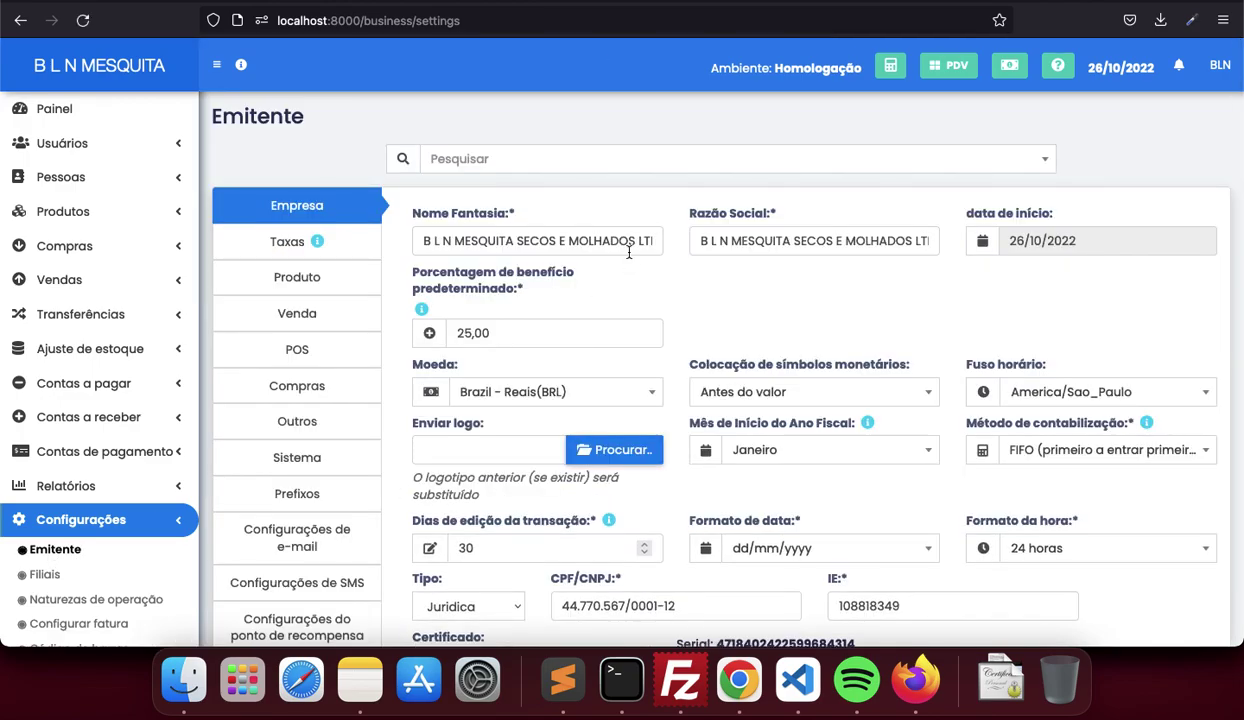
Review CNPJ, IE, certificate, address and Ultimo Núm. NFCe, cancelling a certificate change
scroll(629, 253, down, 1)
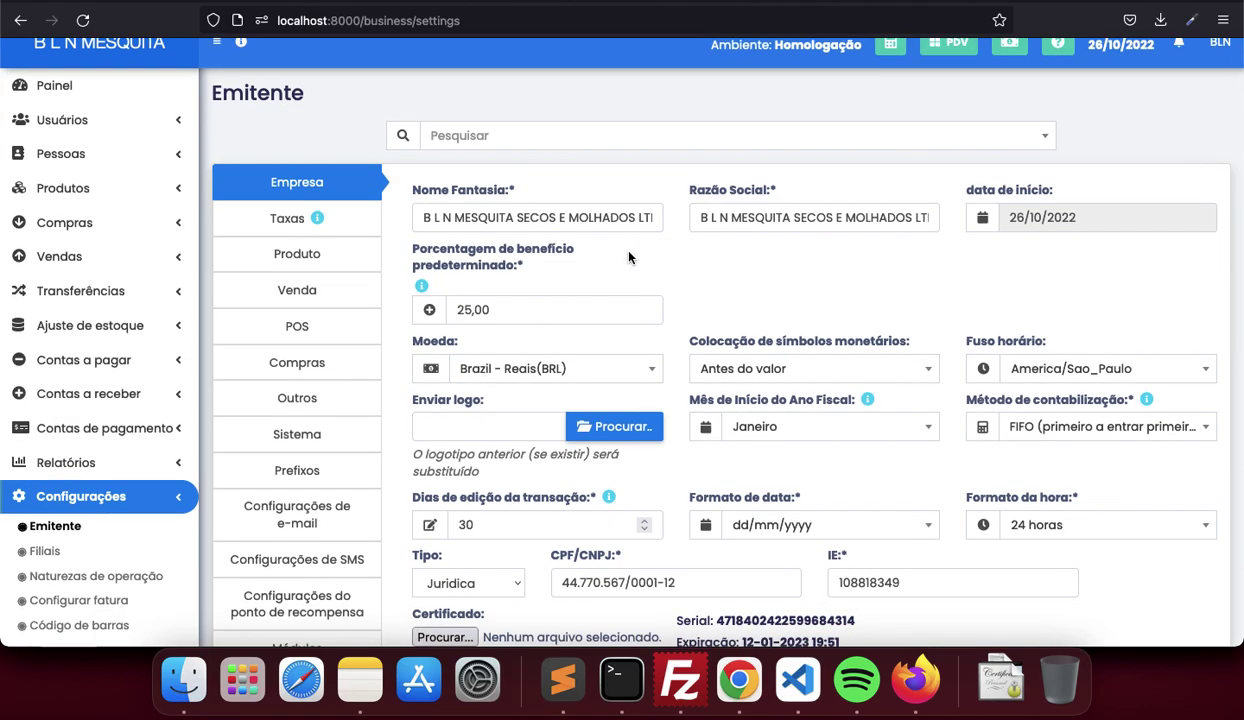
scroll(620, 240, down, 4)
scroll(619, 232, up, 5)
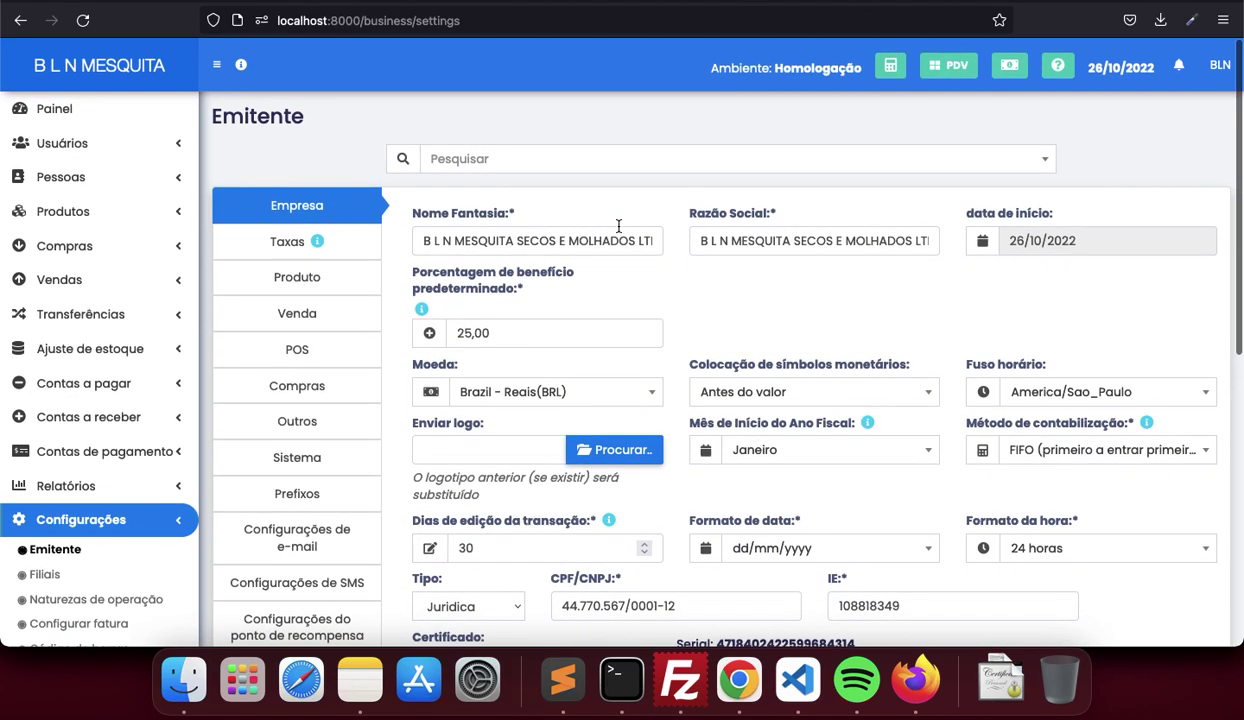
scroll(886, 192, down, 10)
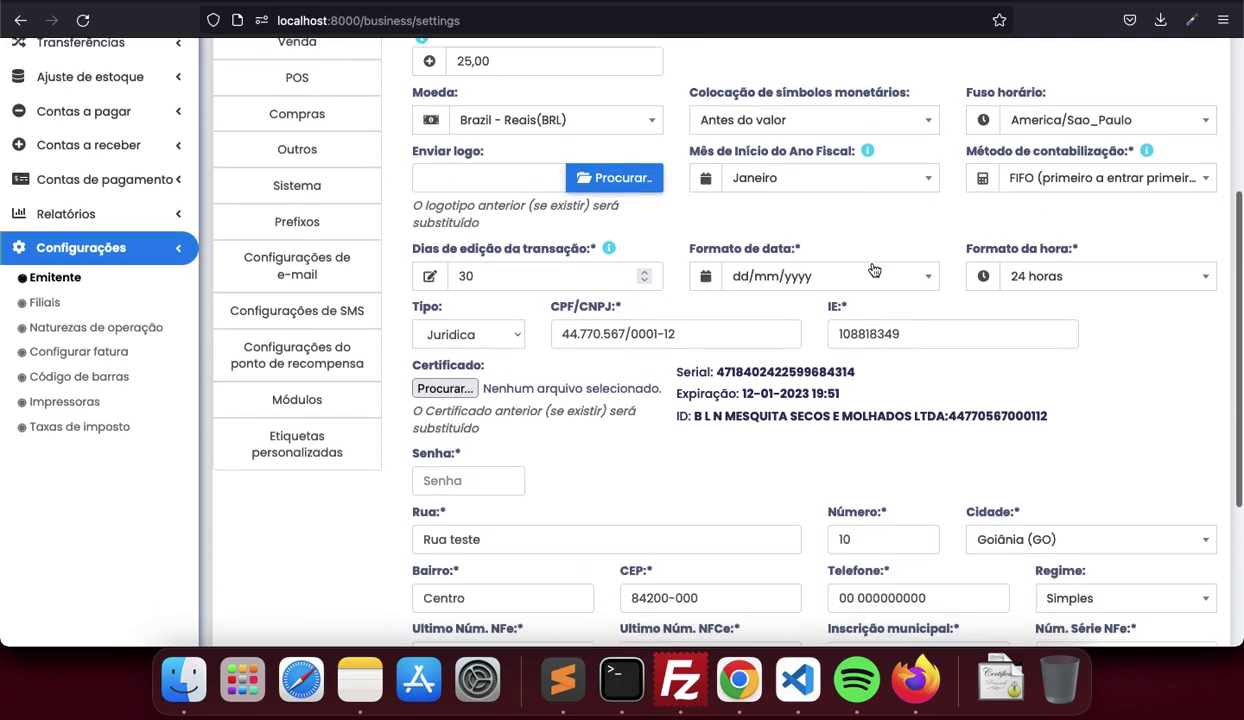
scroll(872, 268, up, 10)
scroll(871, 267, down, 9)
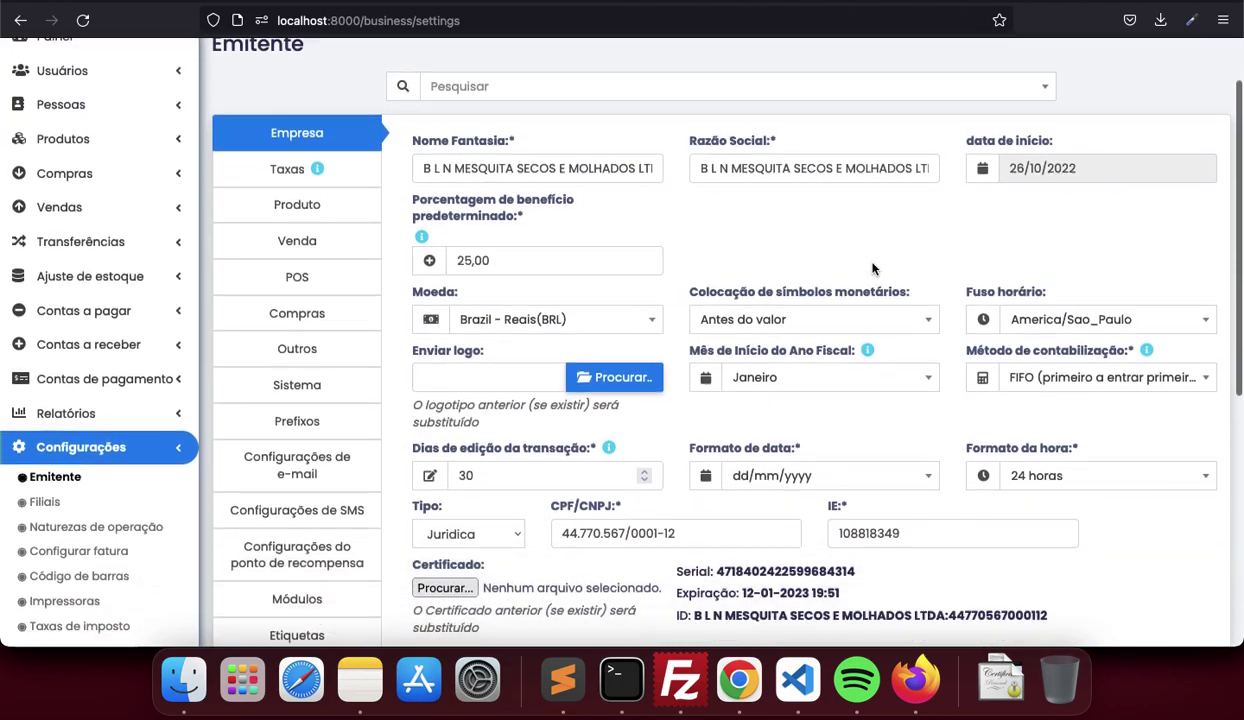
scroll(880, 240, up, 9)
scroll(658, 247, down, 10)
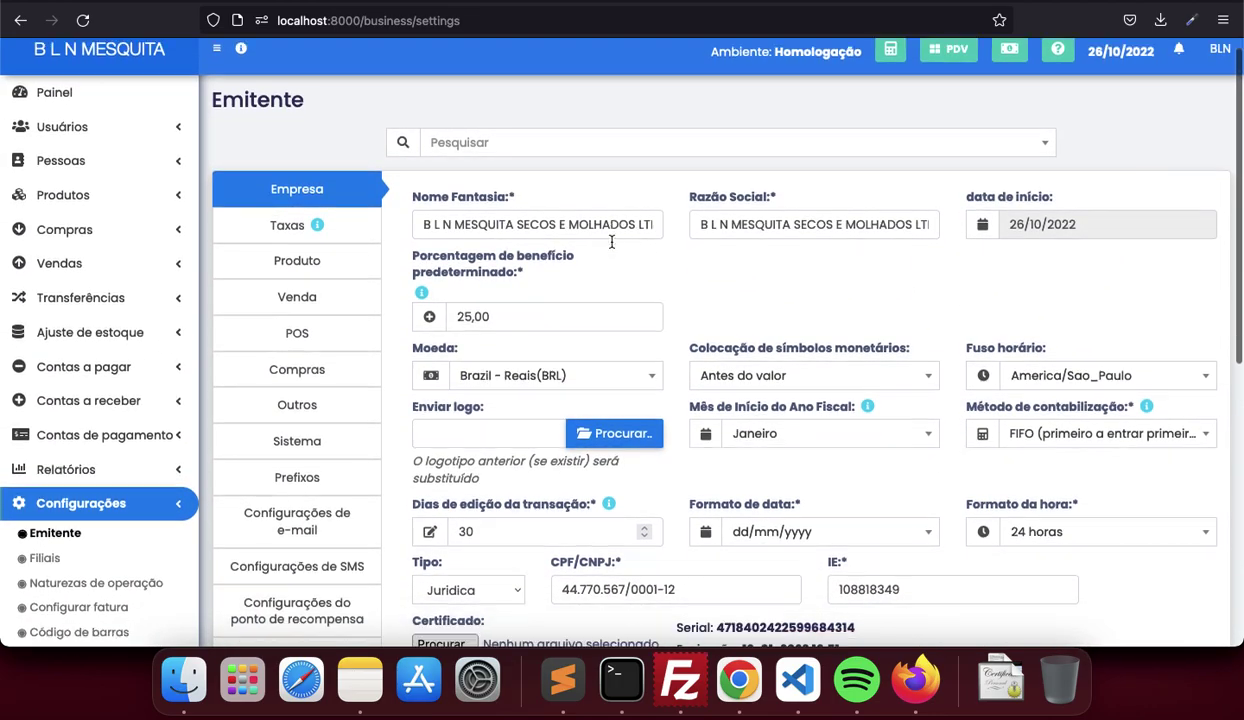
scroll(708, 391, up, 1)
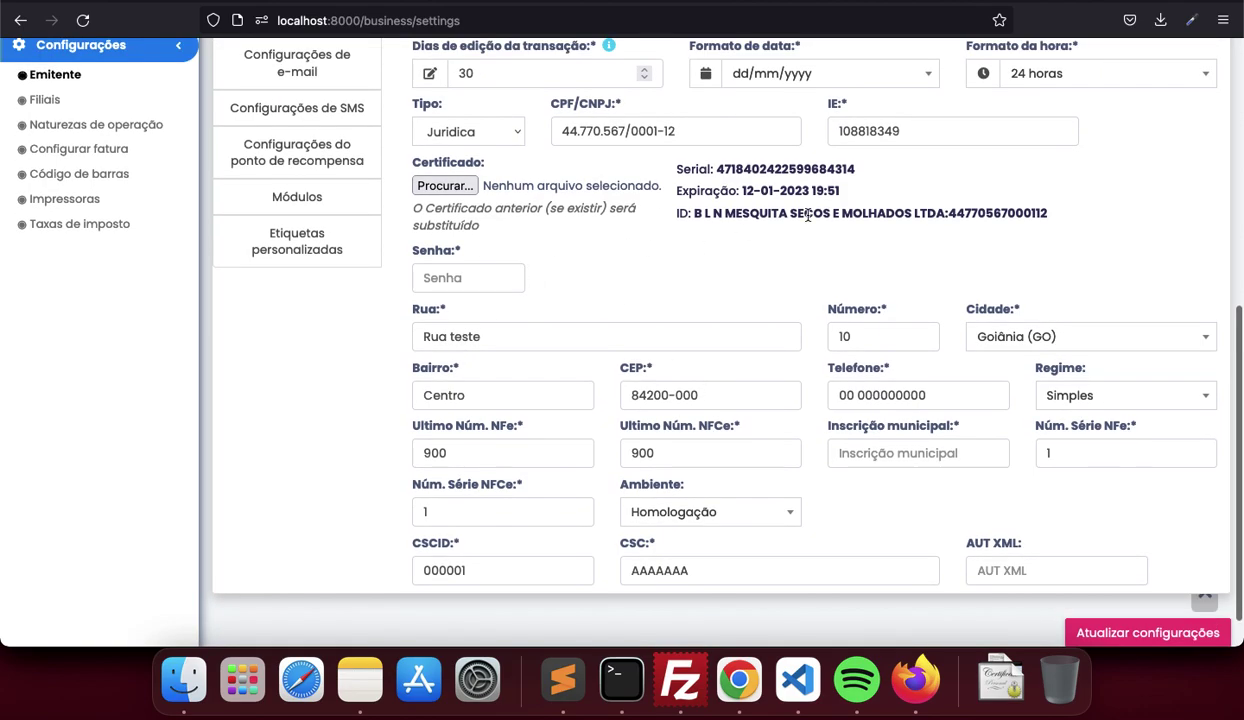
scroll(806, 213, down, 1)
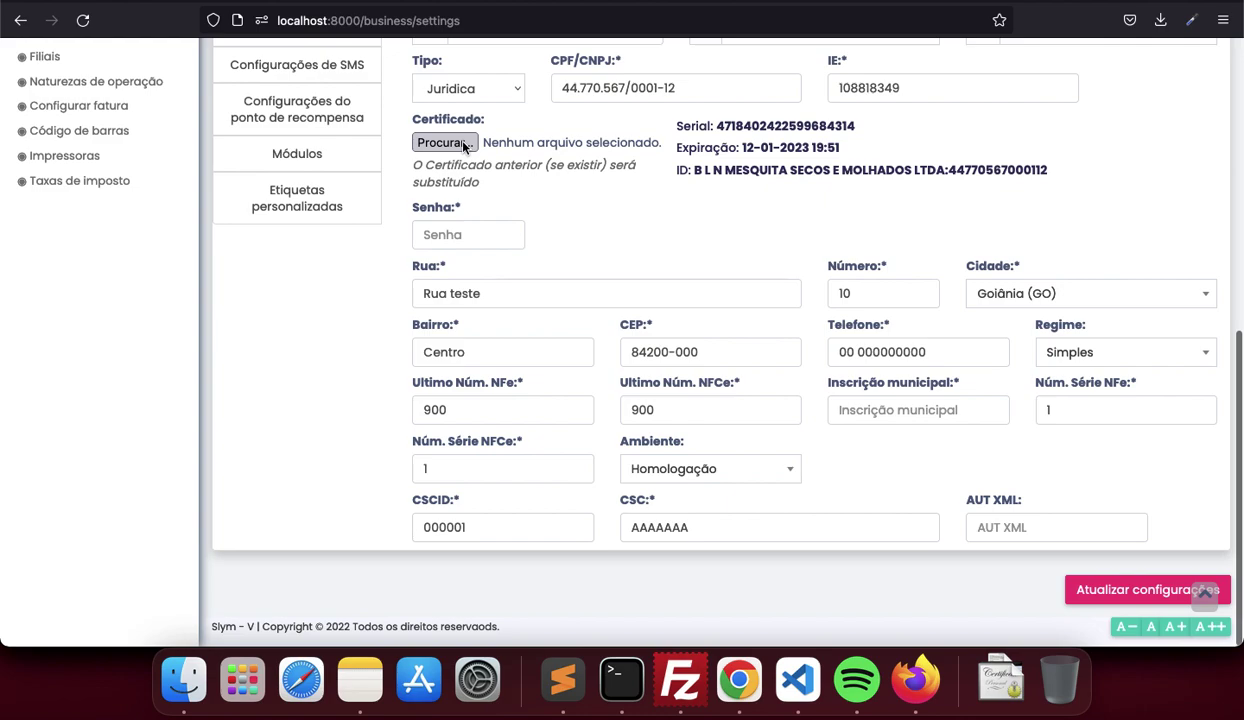
click(445, 143)
key(Escape)
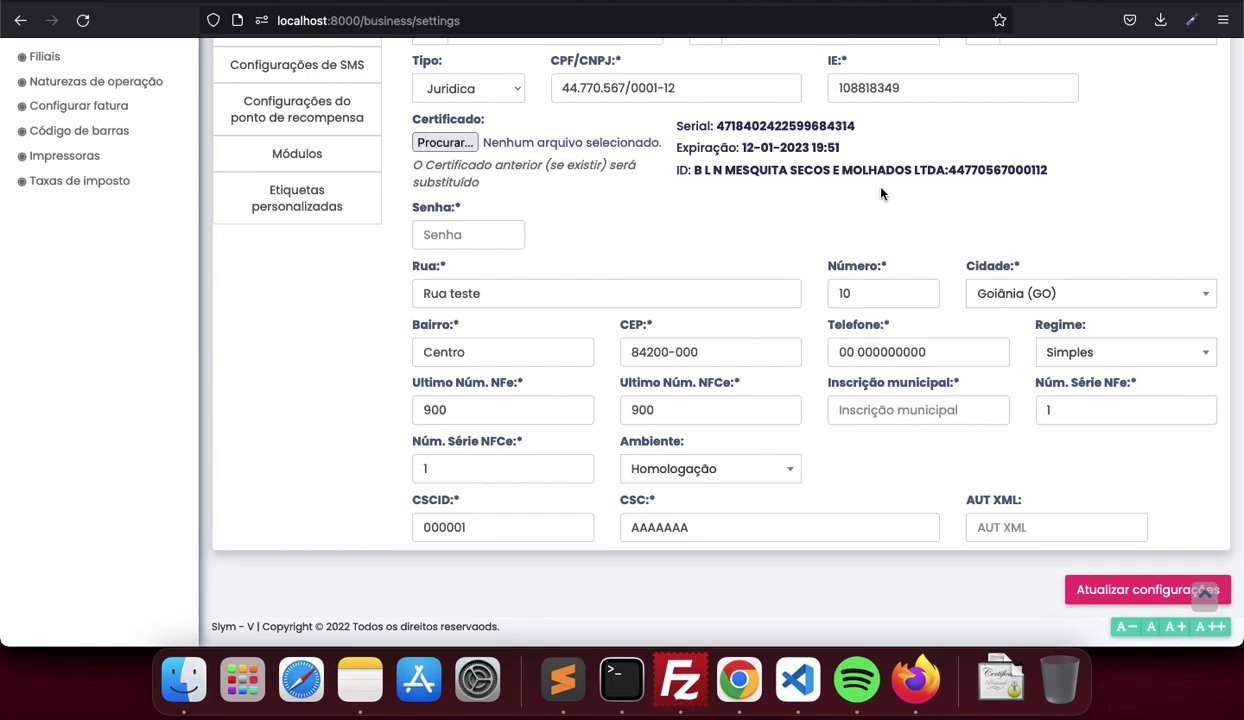
scroll(680, 297, up, 7)
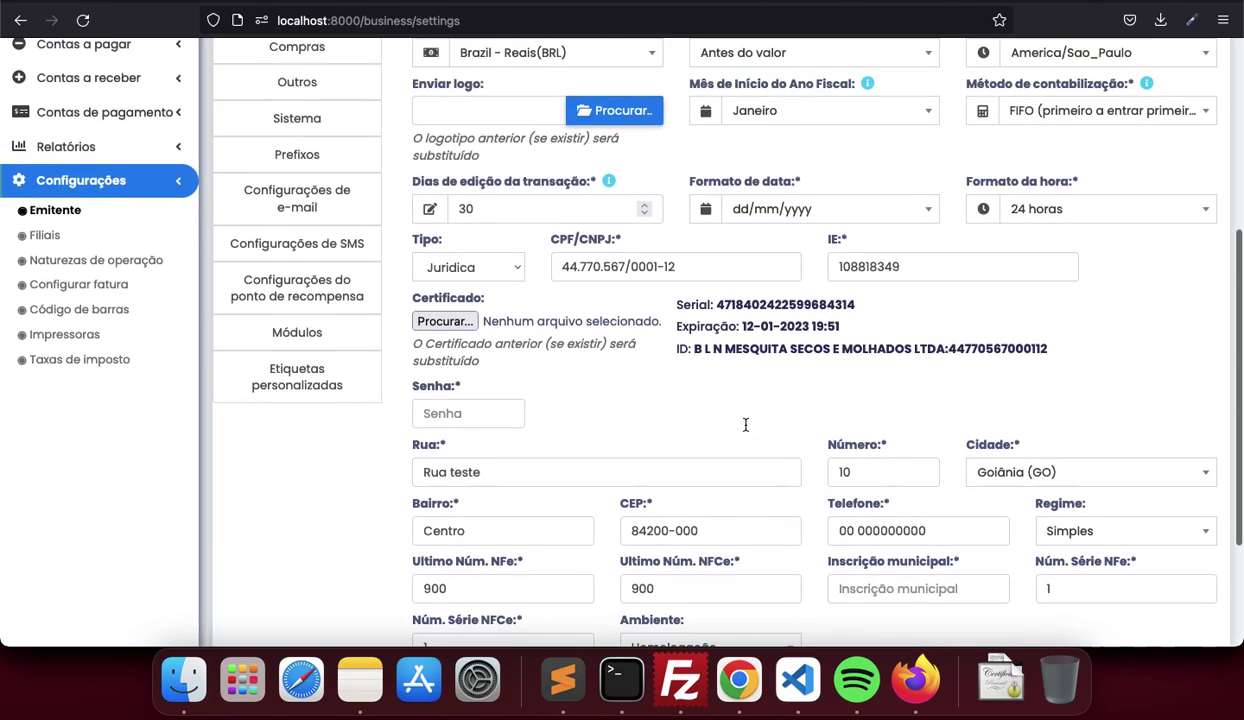
Show the Produto tab's default tax codes CSOSN 101 and CFOP 5101/6101
click(316, 104)
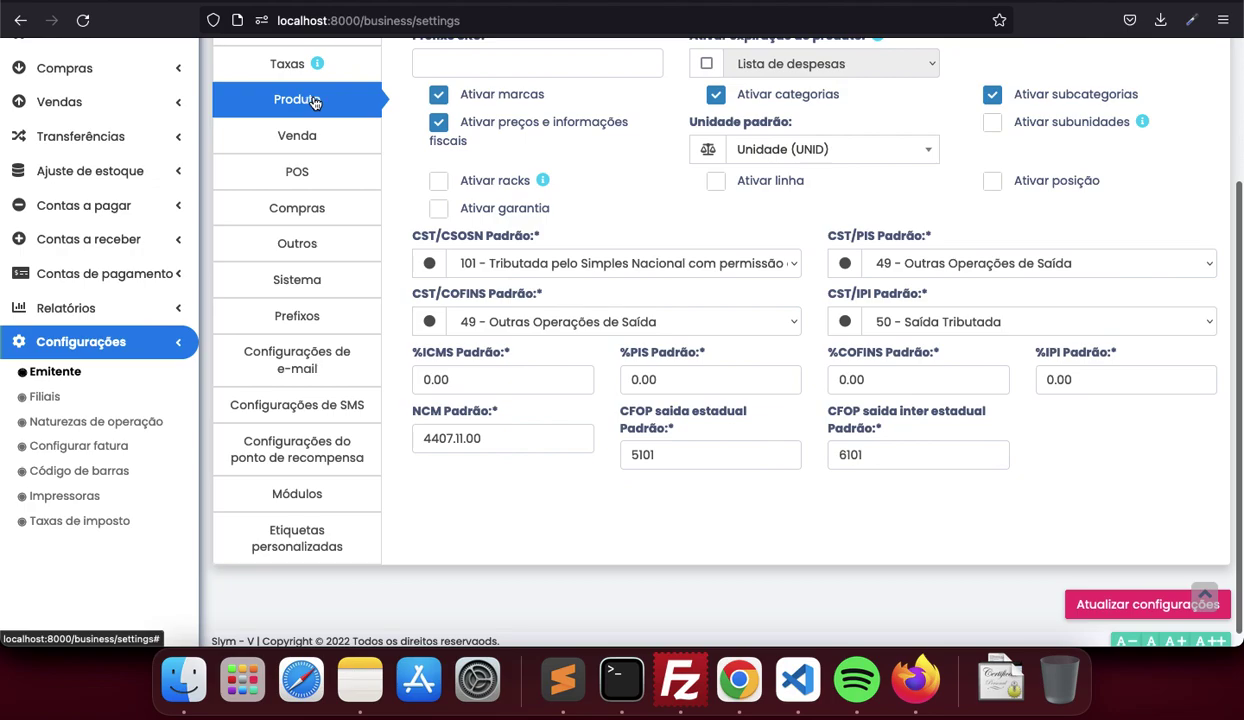
scroll(680, 211, up, 1)
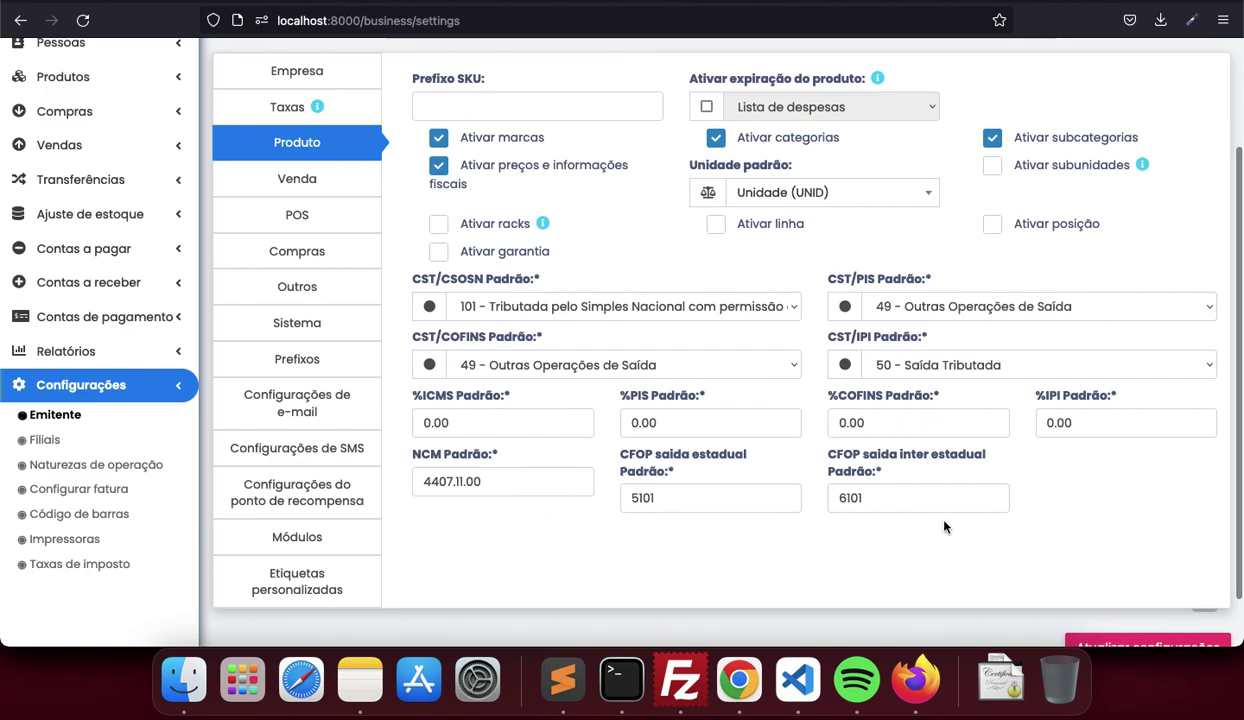
scroll(945, 527, up, 3)
Confirm the defaults in a Produtos > Cadastrar form, then return to Painel
click(63, 211)
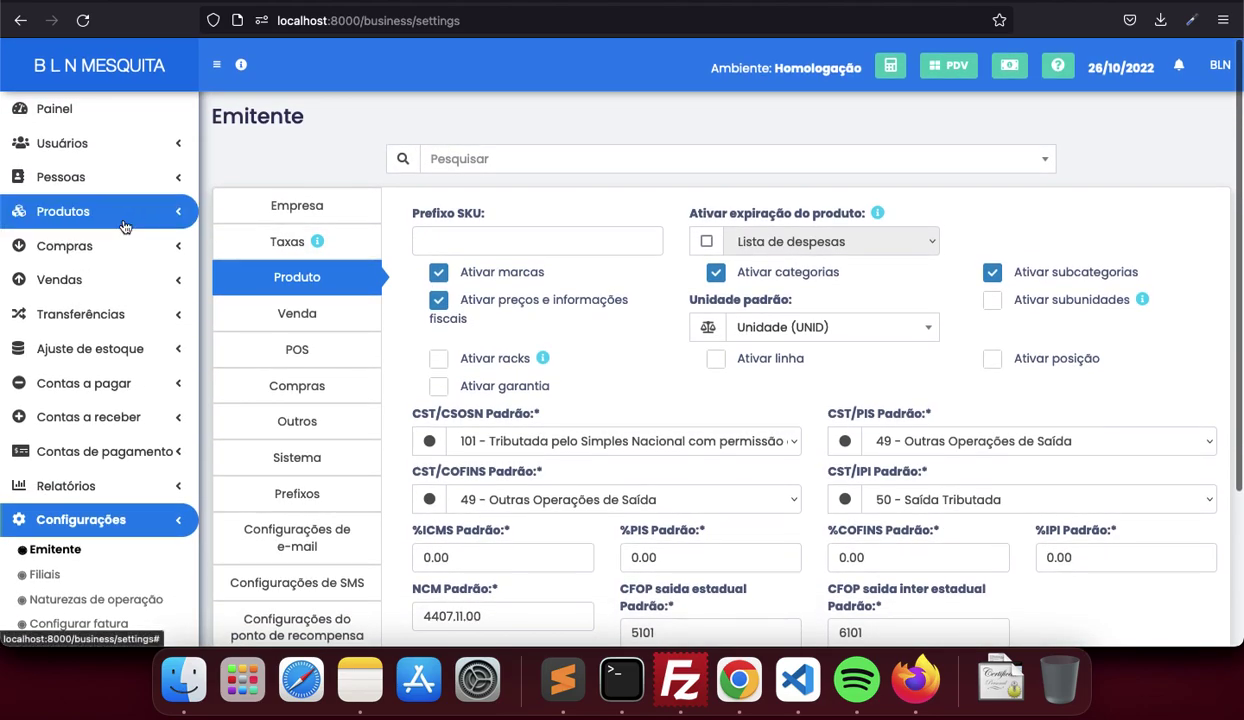
click(58, 265)
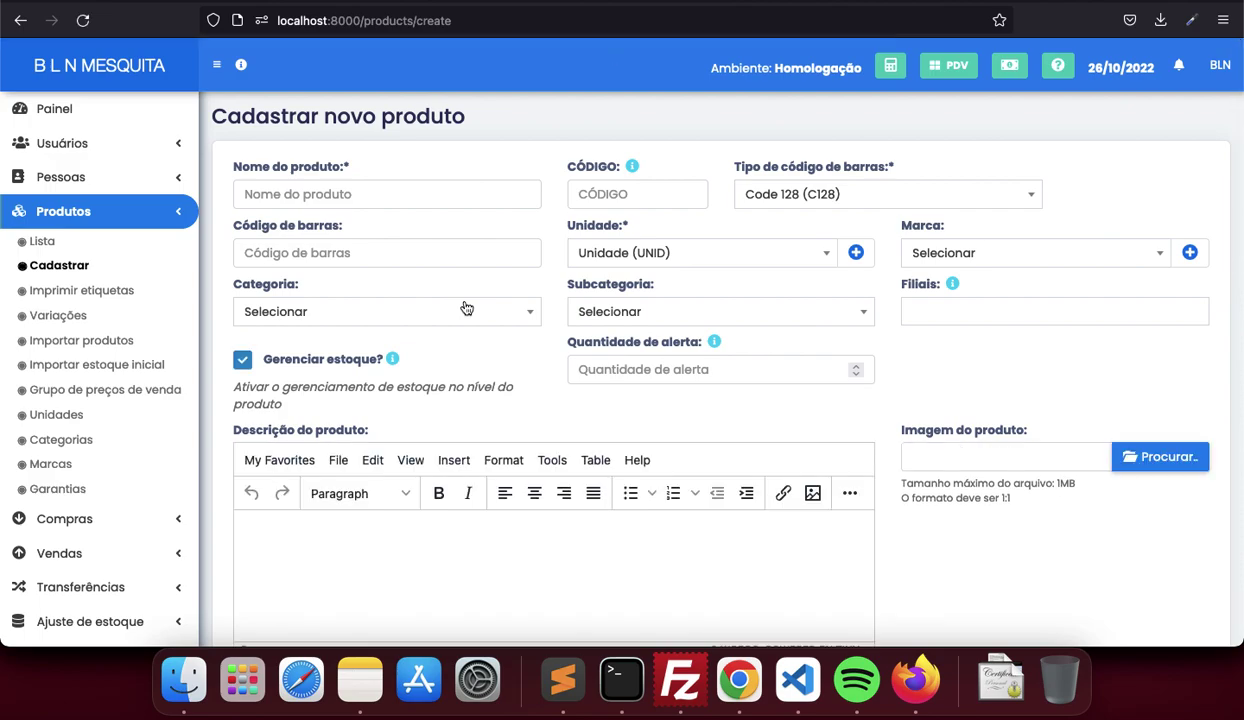
scroll(430, 325, down, 15)
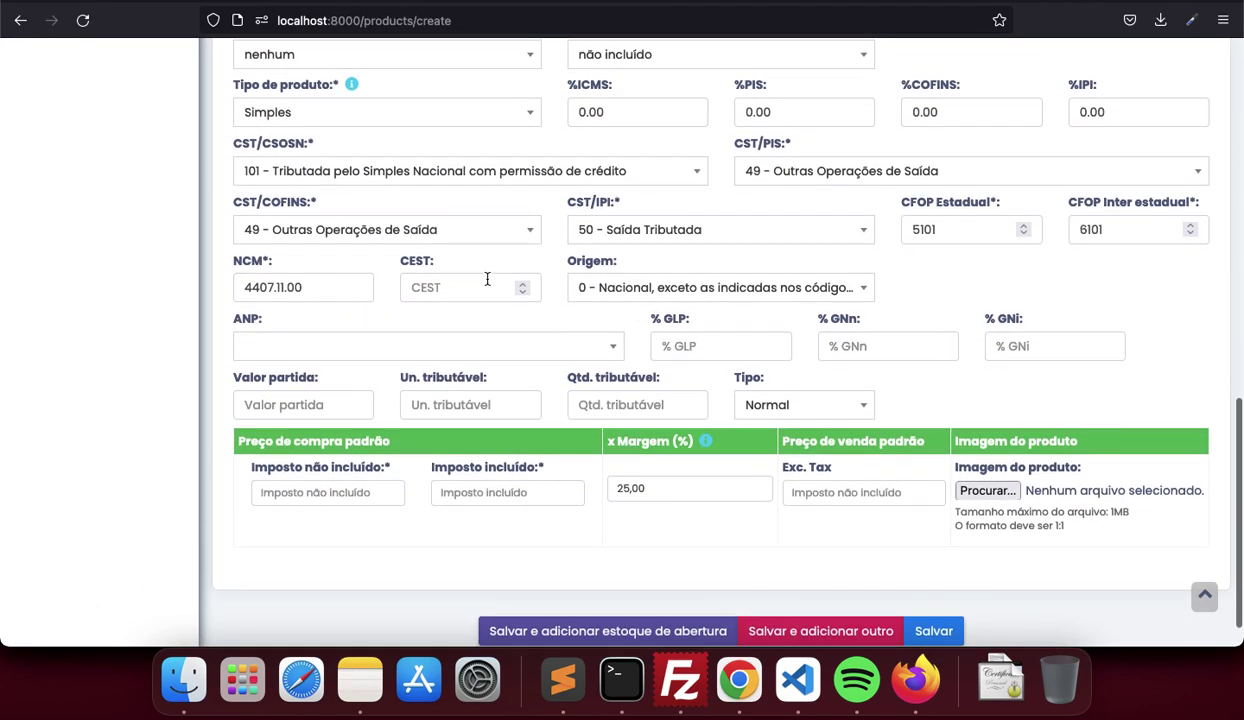
scroll(477, 279, up, 1)
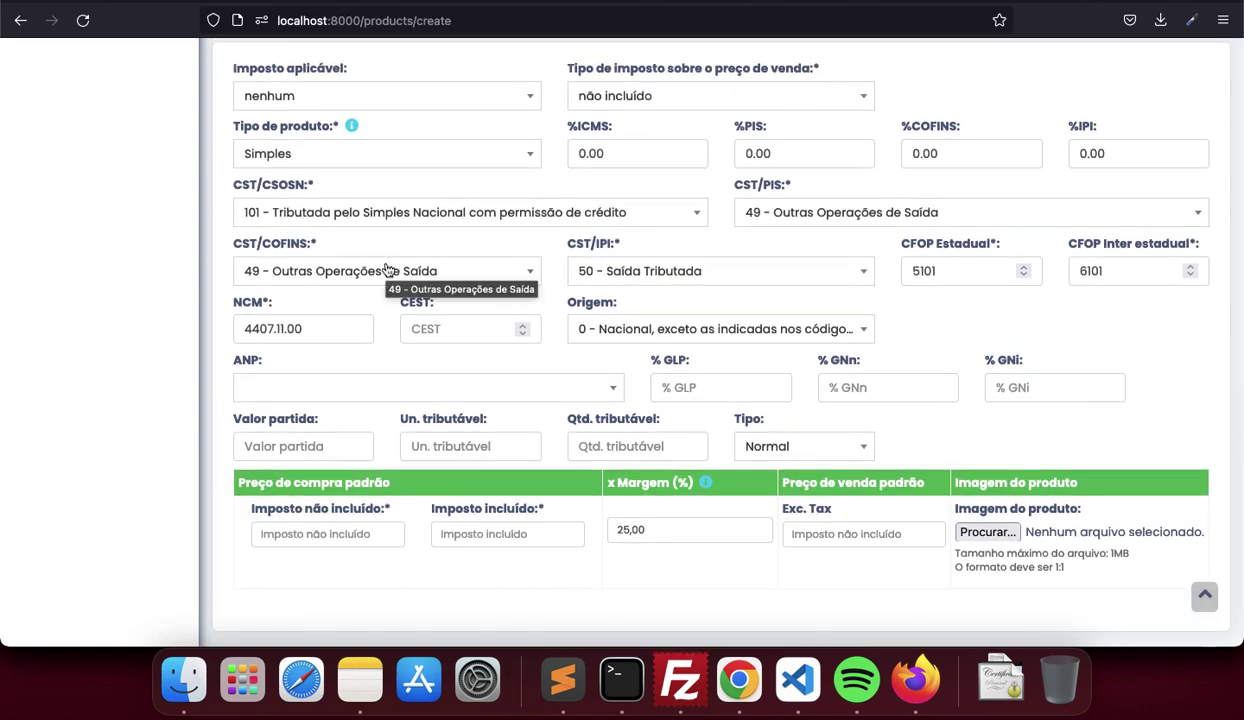
scroll(388, 270, up, 10)
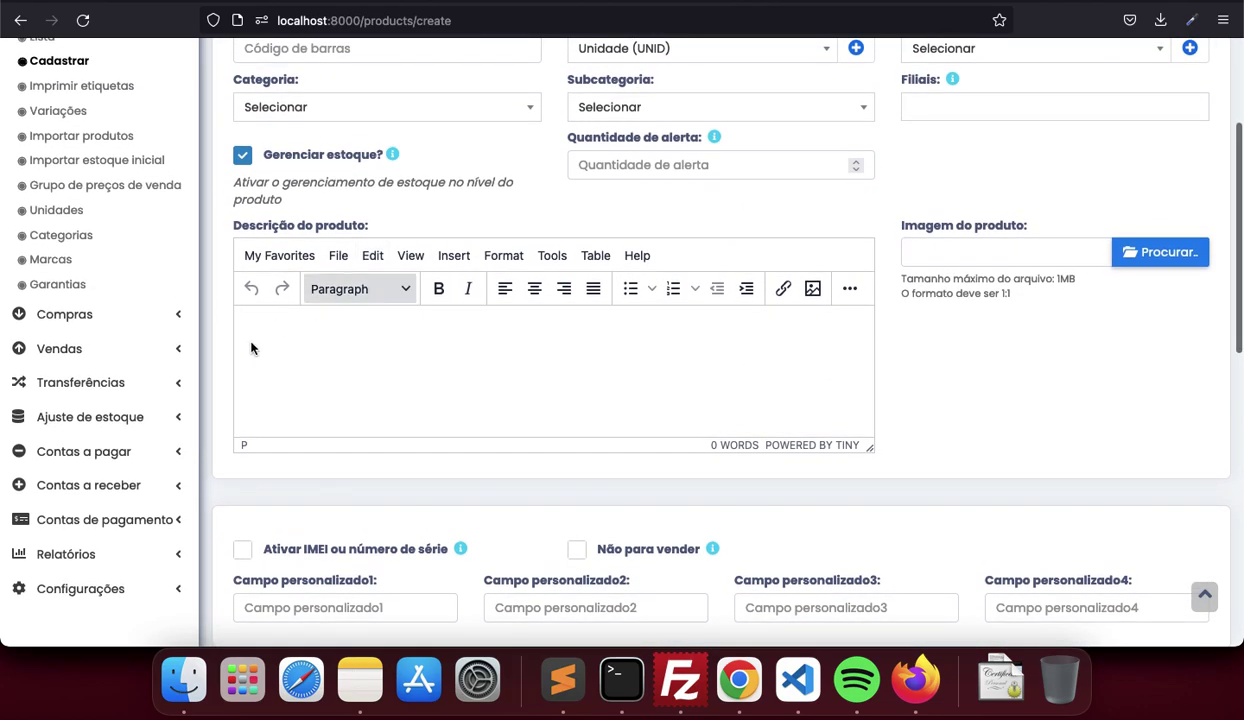
scroll(206, 444, up, 5)
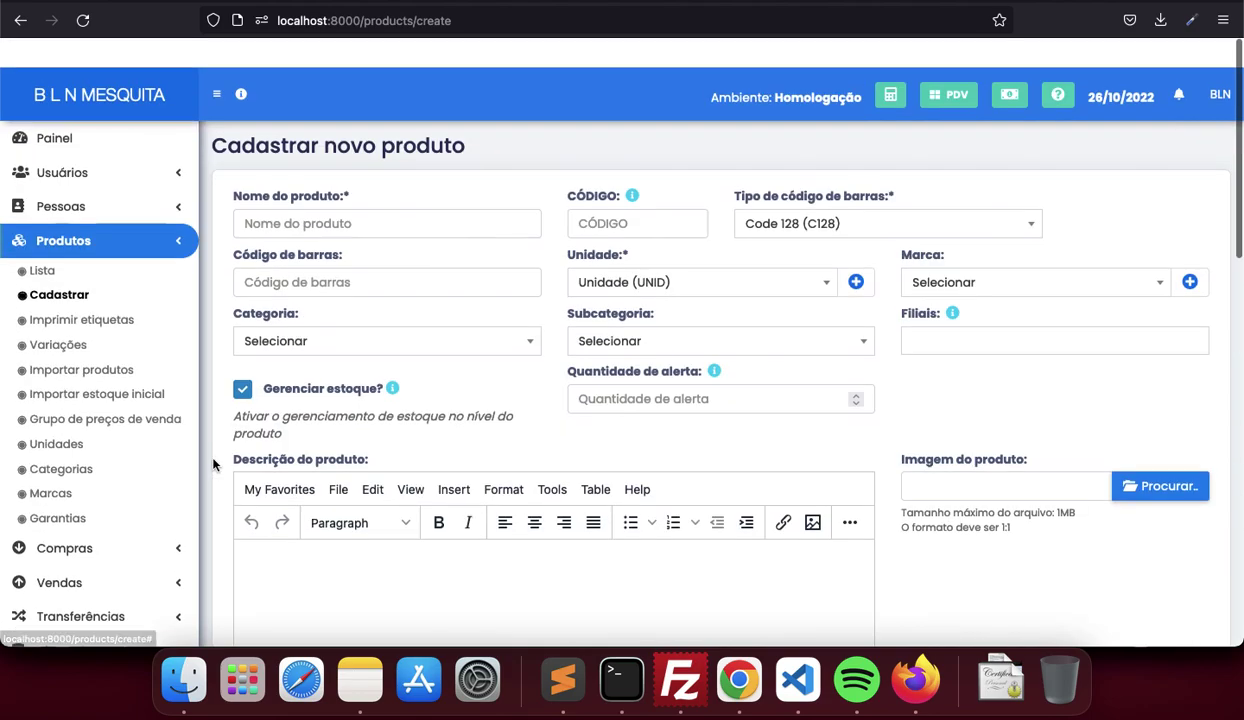
click(55, 108)
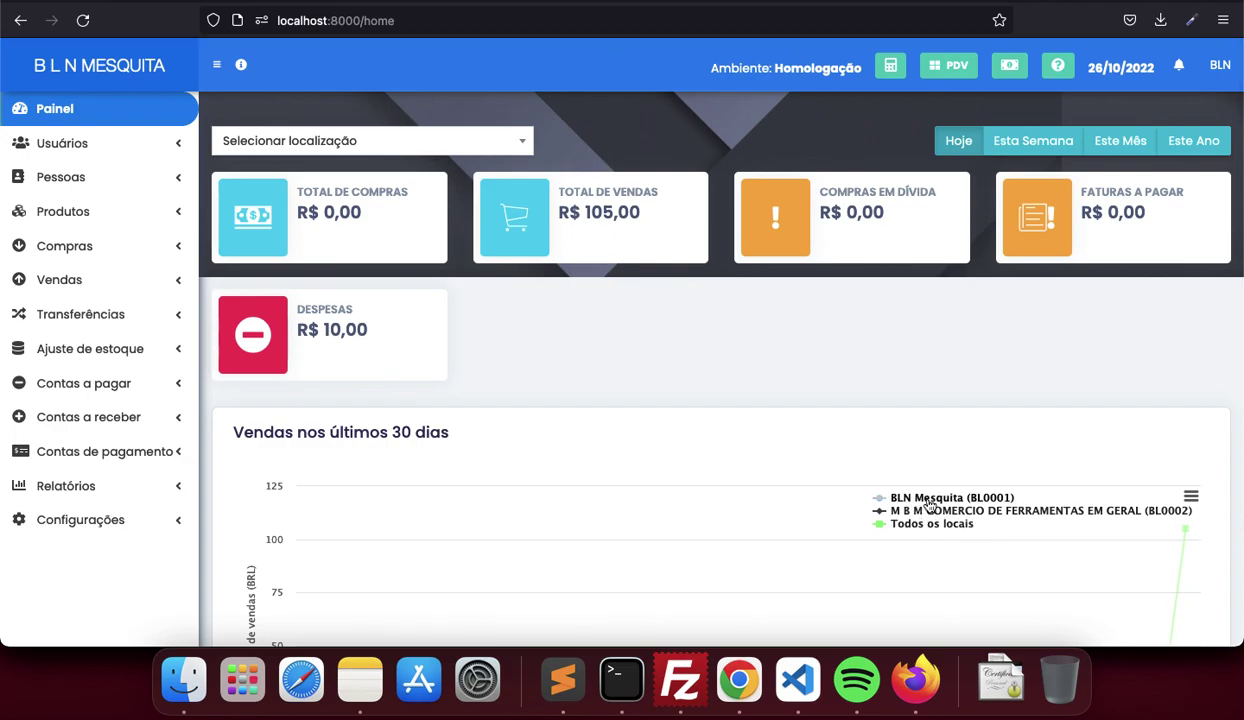
Toggle the BLN Mesquita and M B M chart series, then open Configurações > Filiais
click(928, 500)
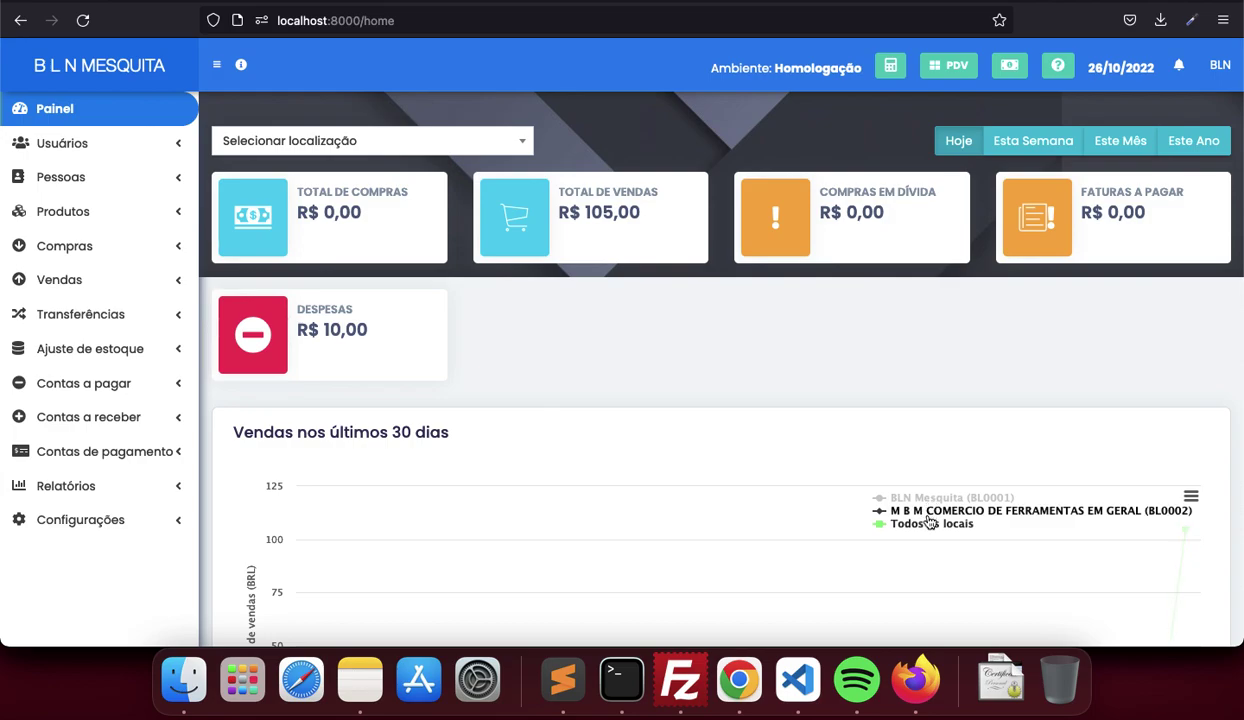
click(928, 513)
click(905, 511)
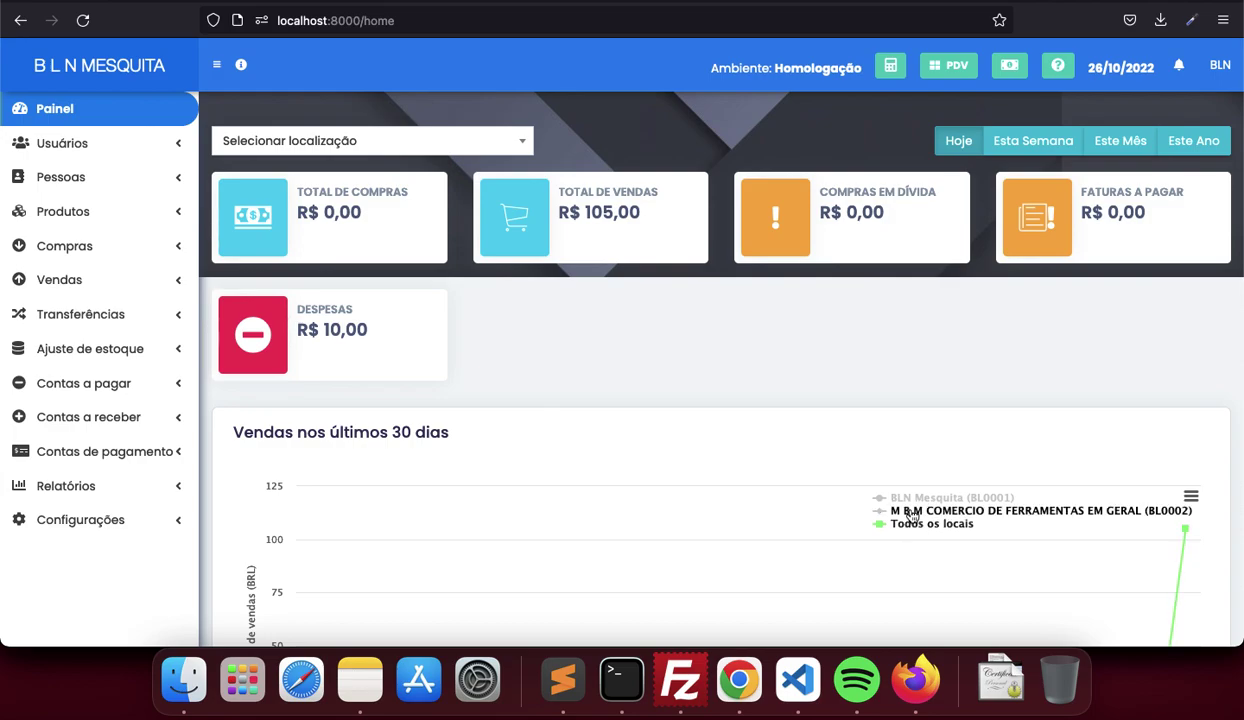
click(905, 497)
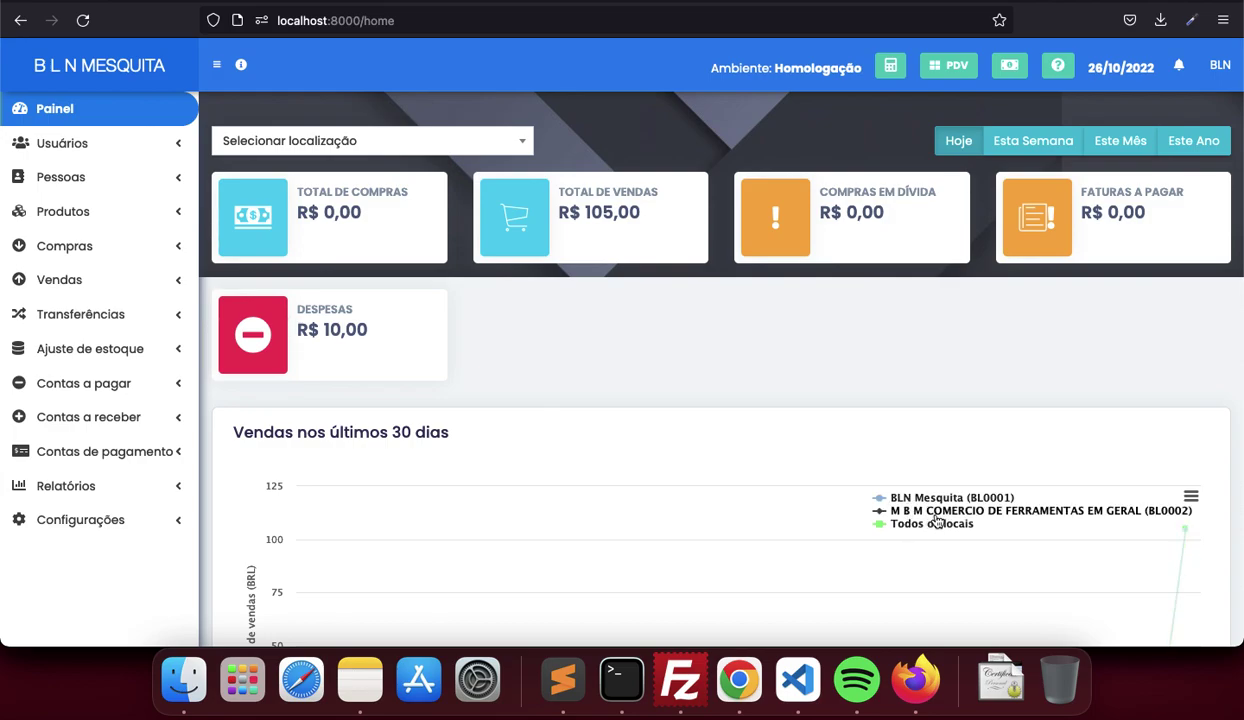
scroll(786, 503, down, 5)
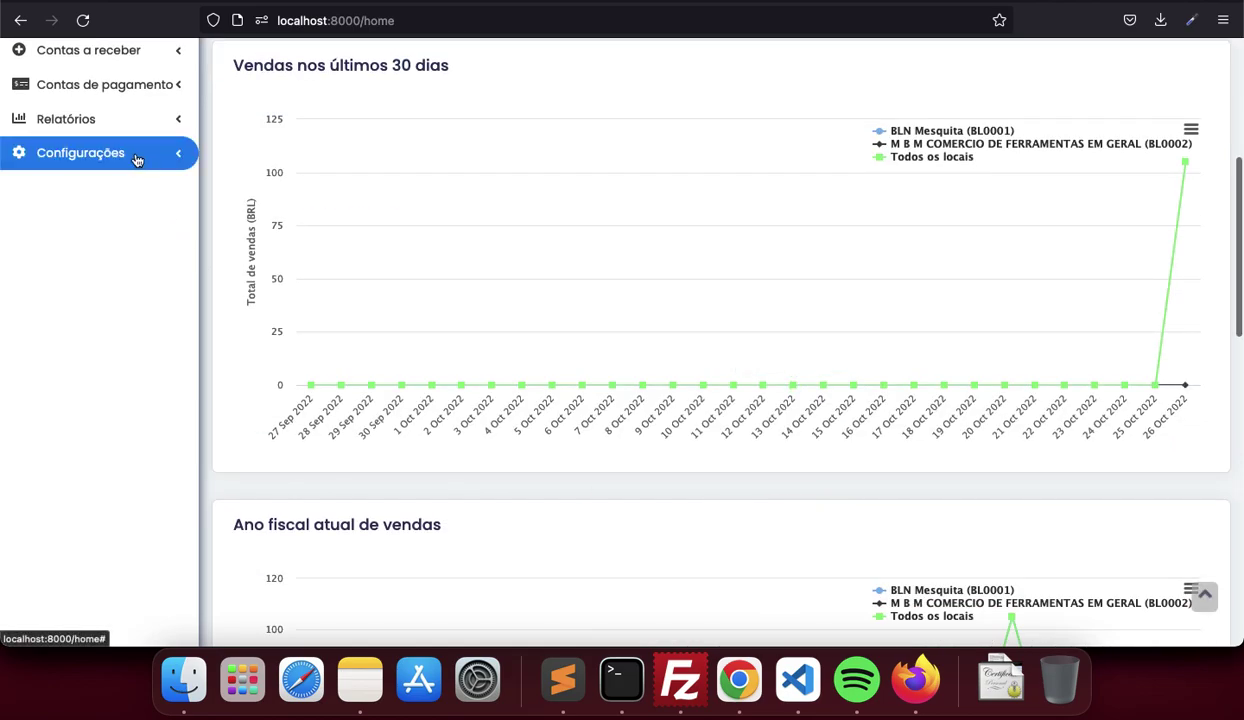
click(137, 157)
click(44, 207)
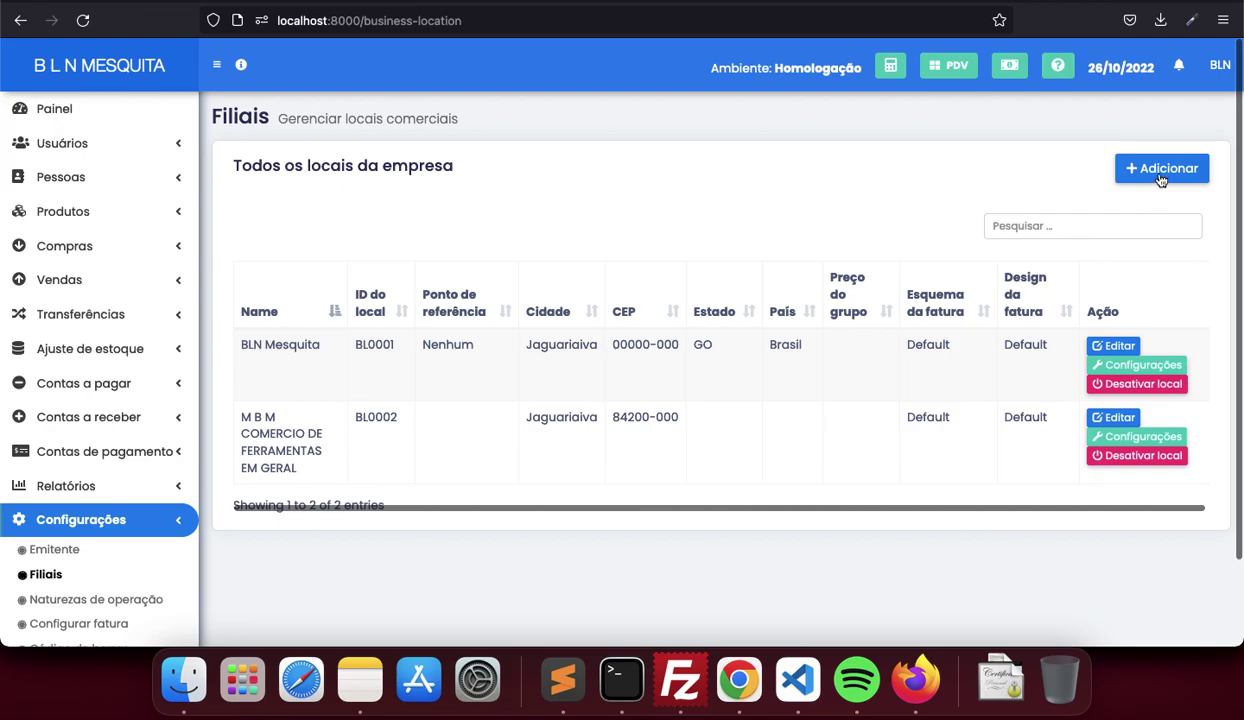
click(1160, 170)
scroll(885, 466, down, 5)
scroll(885, 466, down, 5)
scroll(885, 466, up, 10)
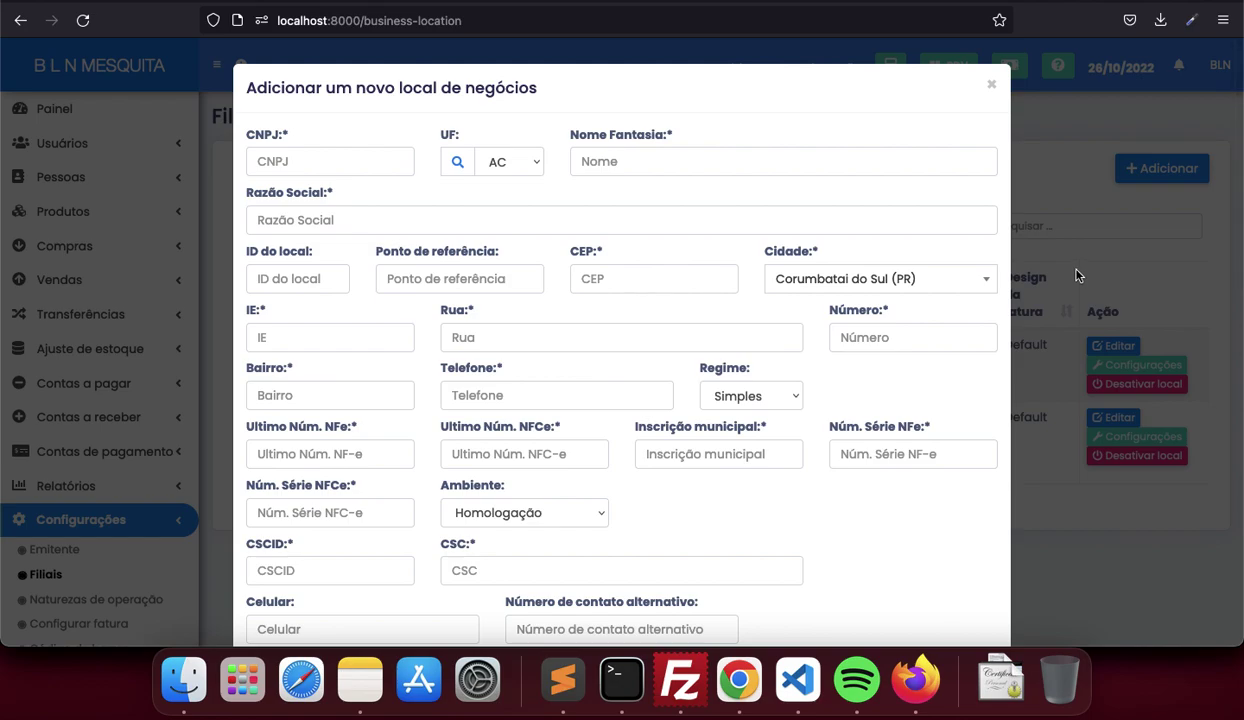
click(383, 158)
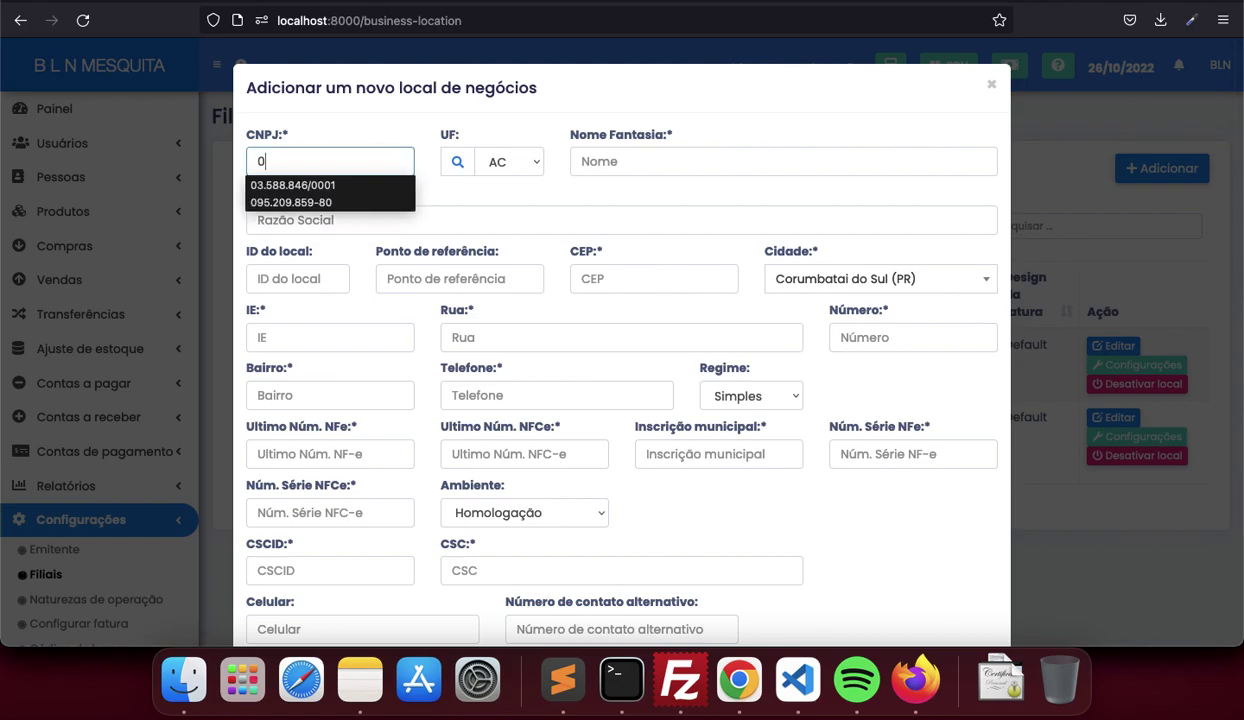
click(496, 160)
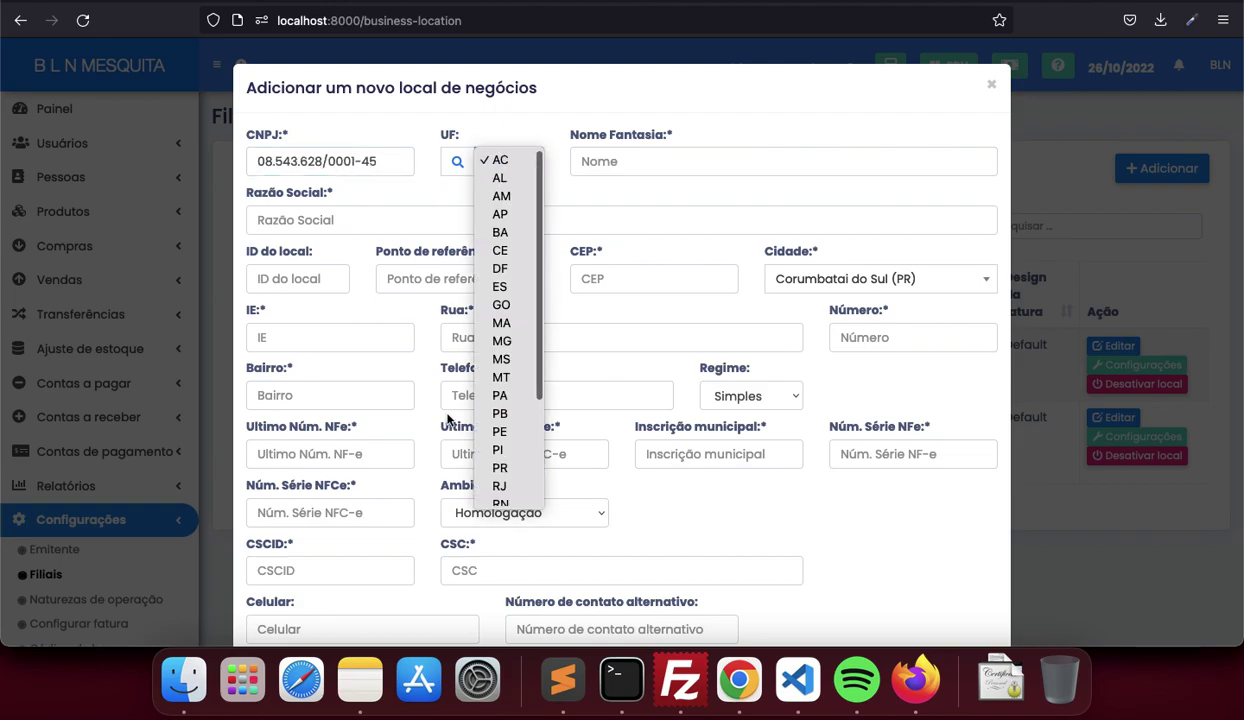
click(499, 467)
click(456, 164)
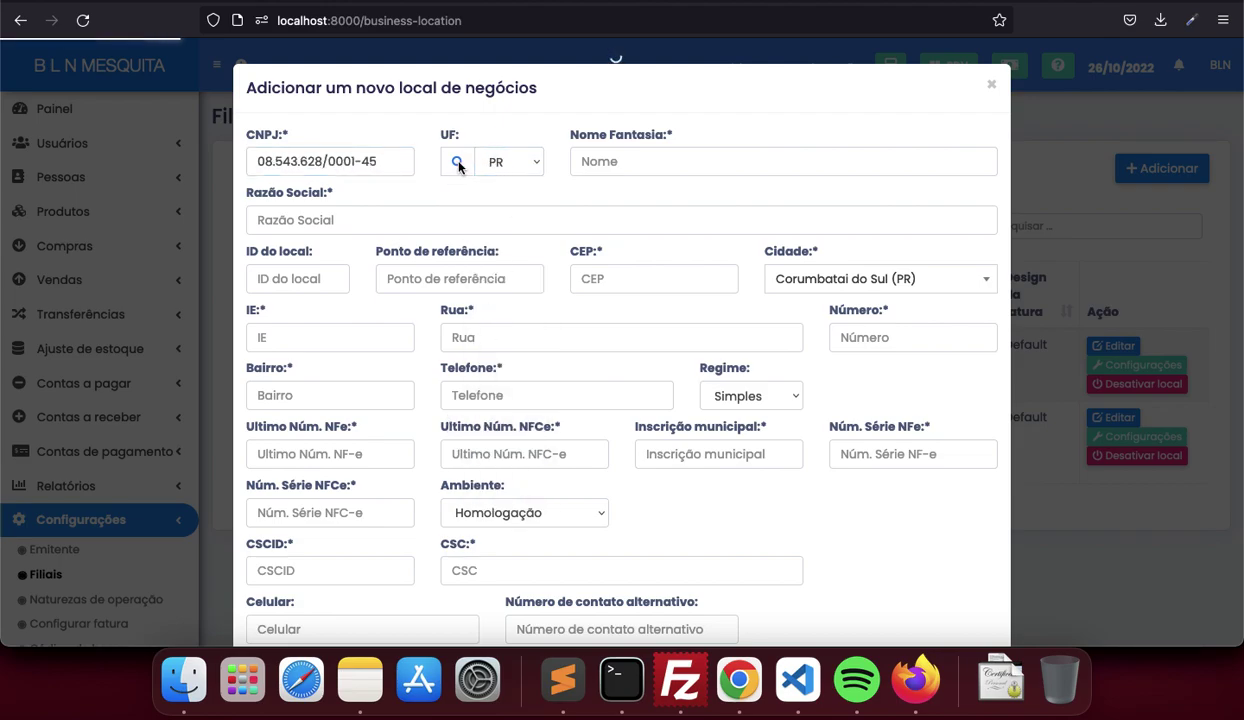
scroll(811, 311, down, 5)
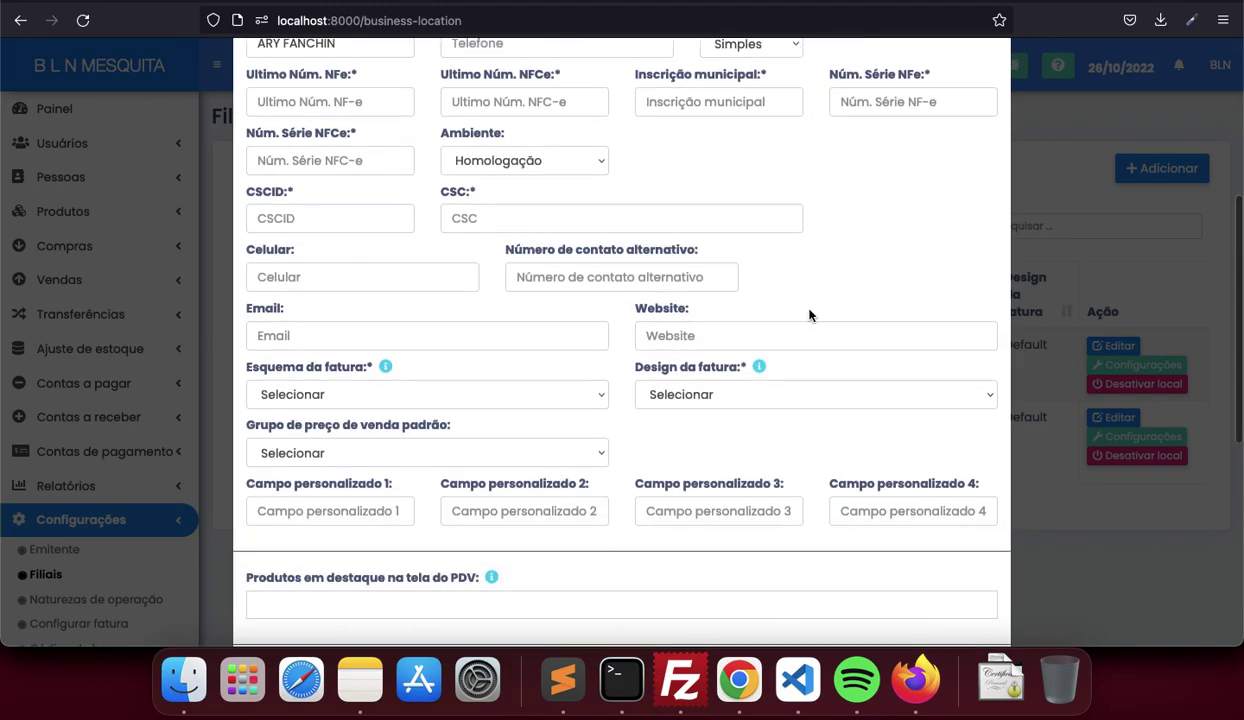
click(1089, 536)
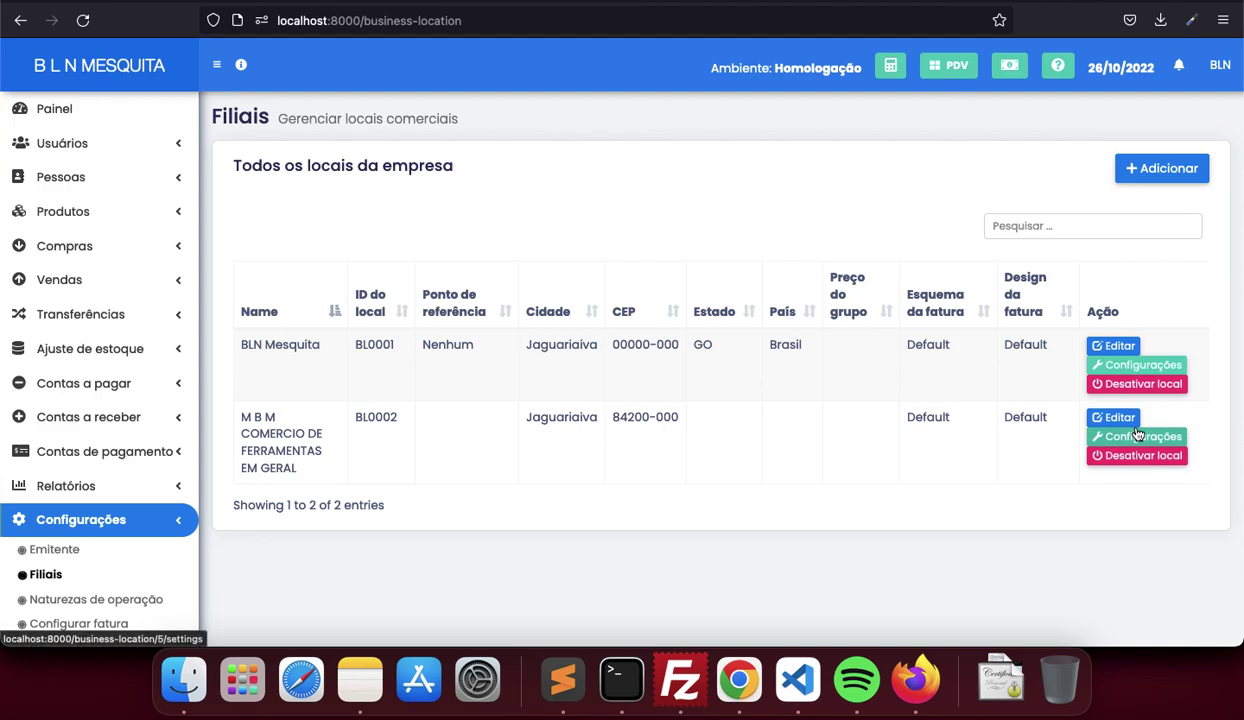
click(1136, 441)
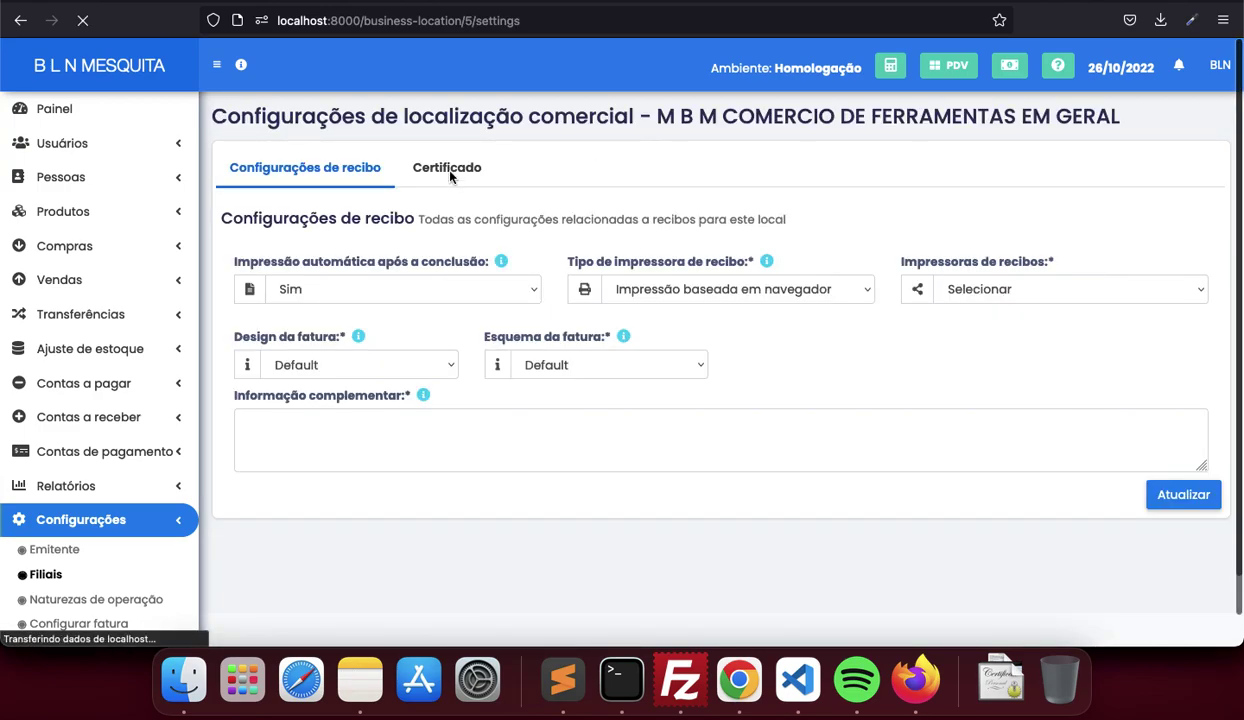
click(450, 172)
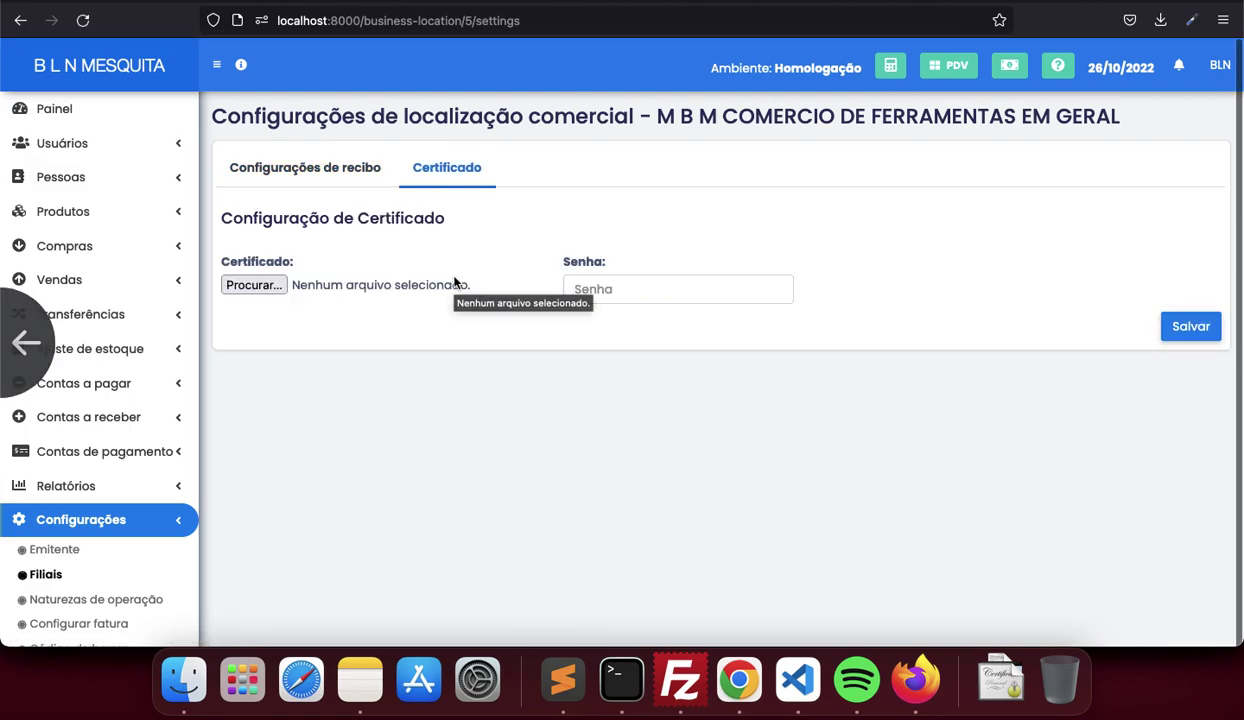
scroll(454, 283, left, 5)
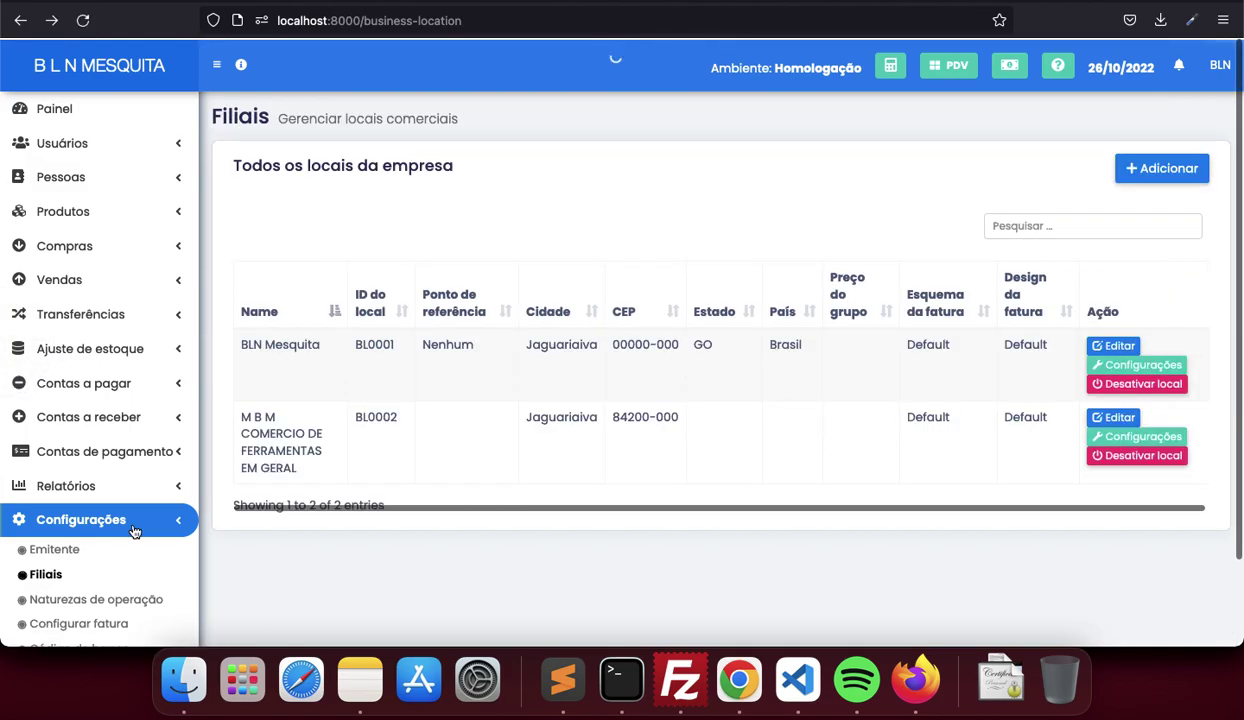
scroll(128, 538, down, 1)
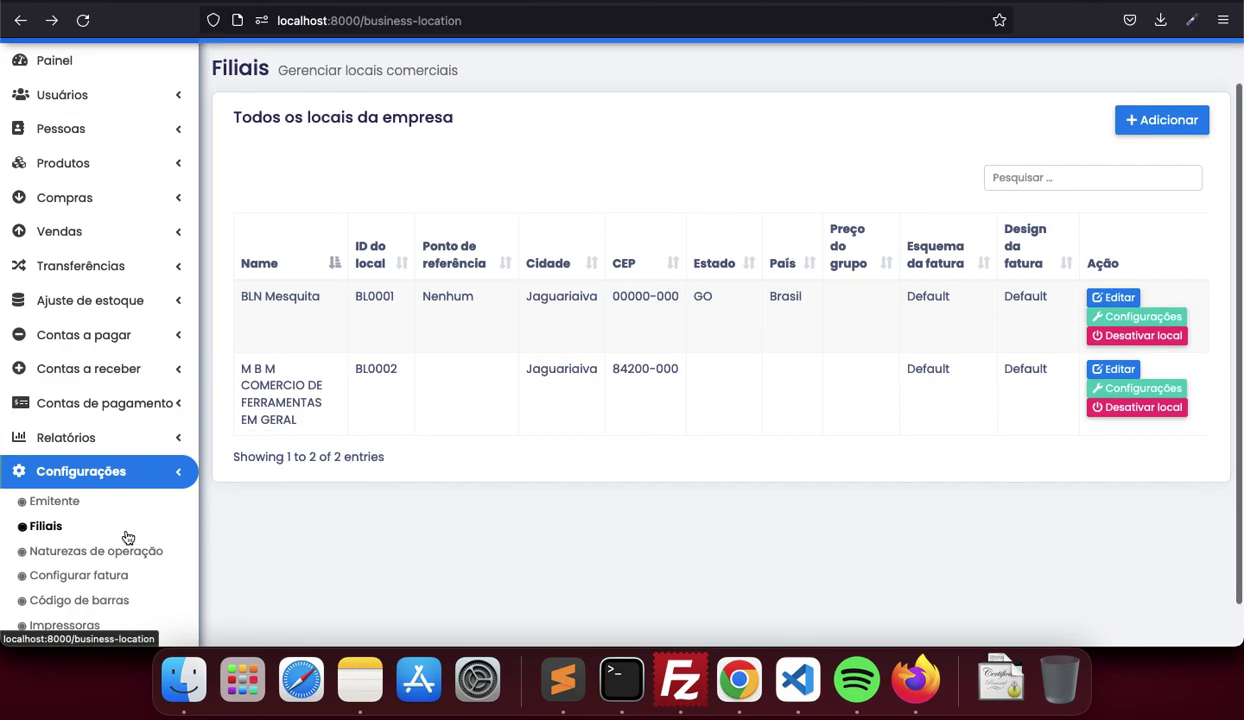
Open the Usuários list under Vendas, showing the single Admin user teste
scroll(128, 538, down, 1)
scroll(128, 538, up, 3)
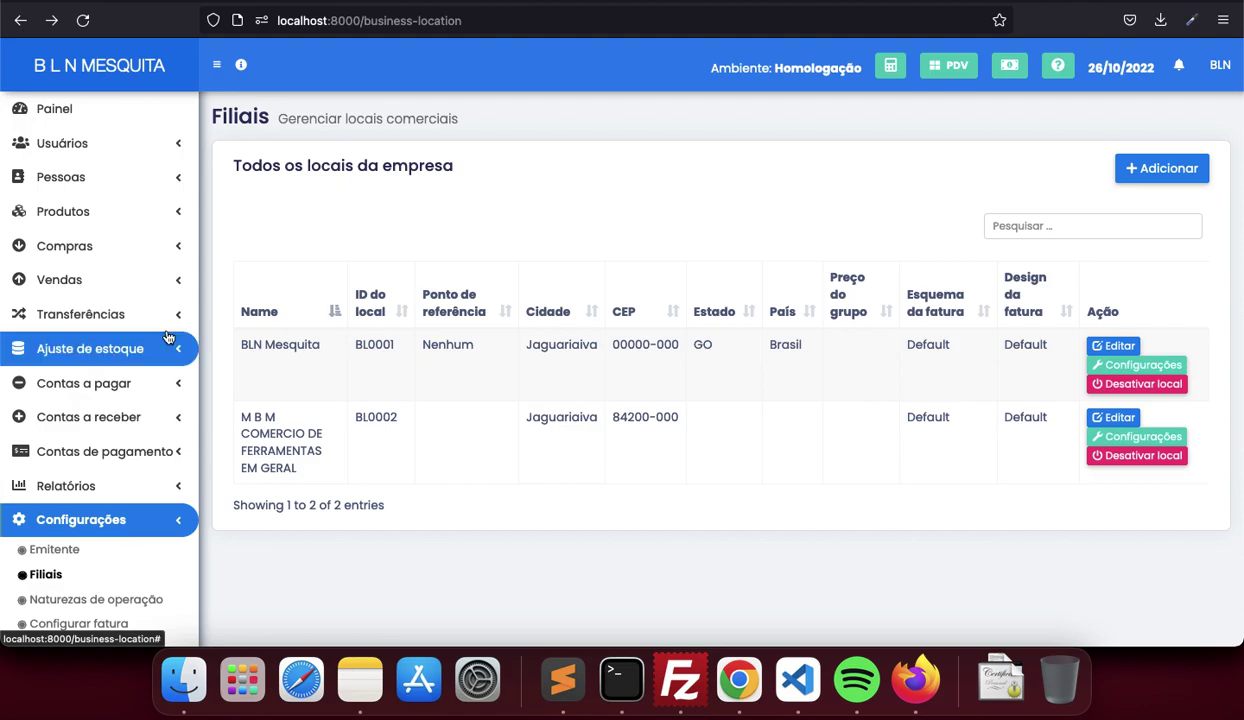
click(168, 284)
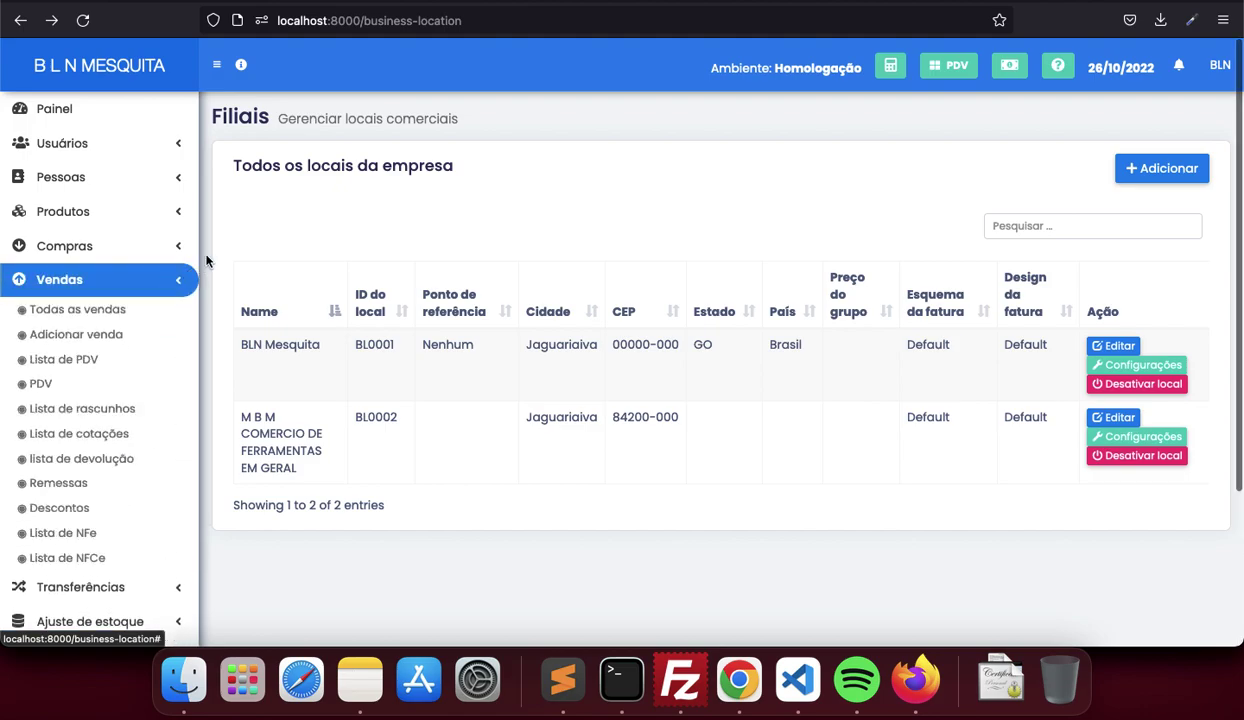
click(130, 145)
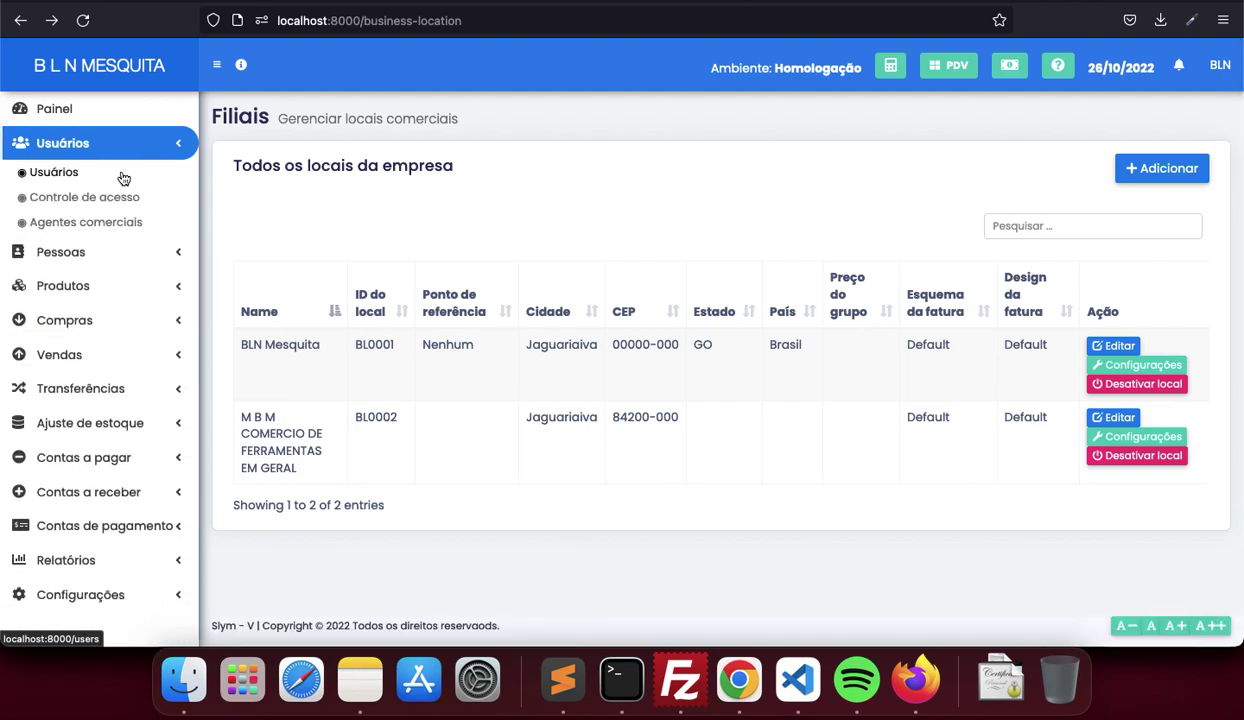
click(67, 175)
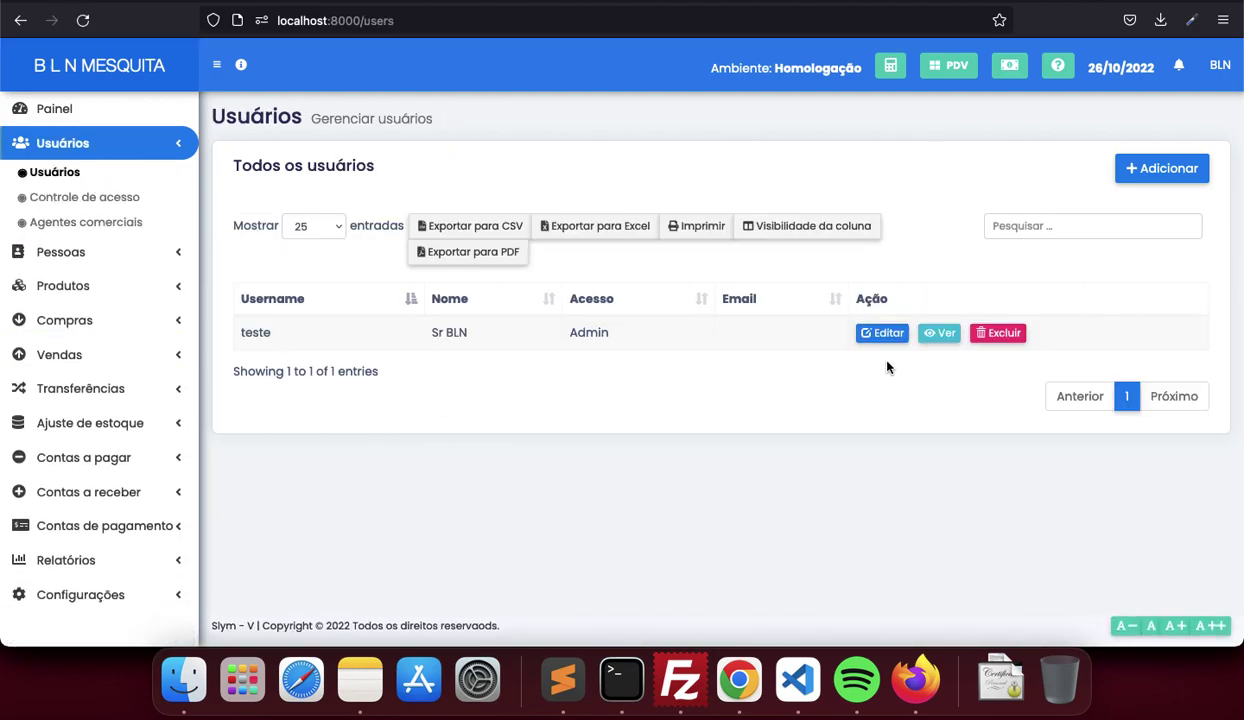
Open the user's edit page, then open Adicionar venda in a new tab
click(890, 333)
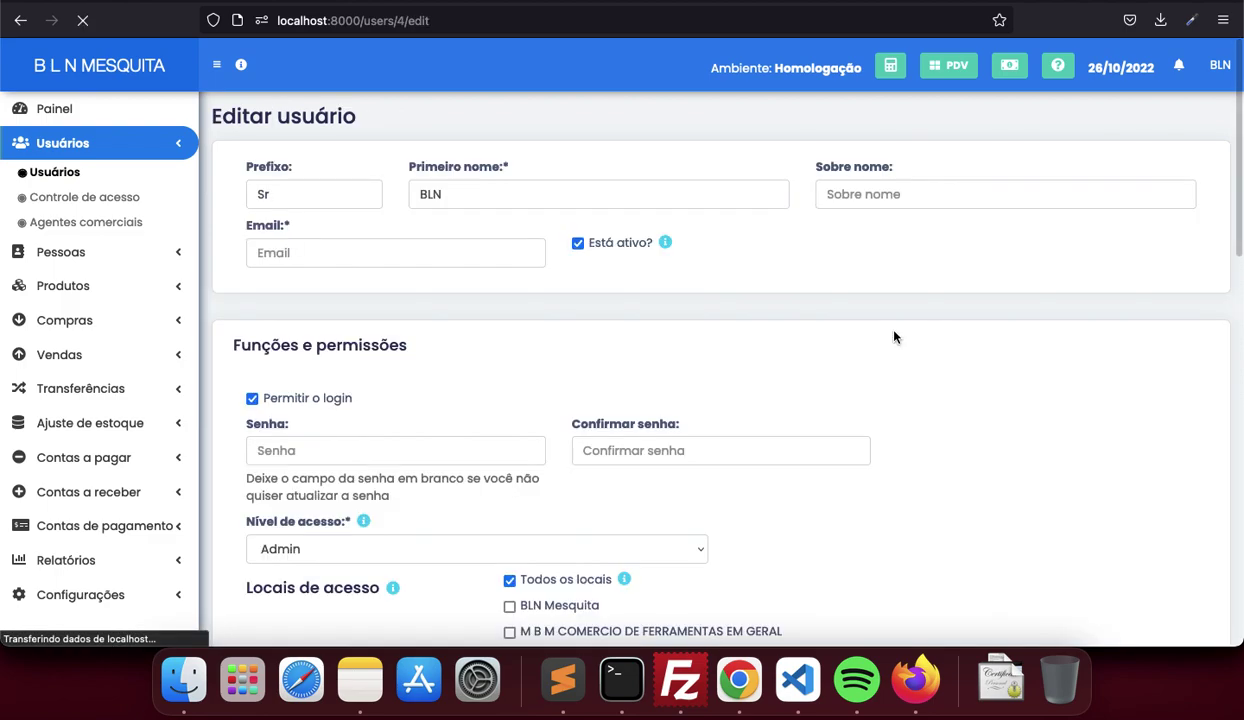
scroll(850, 385, down, 2)
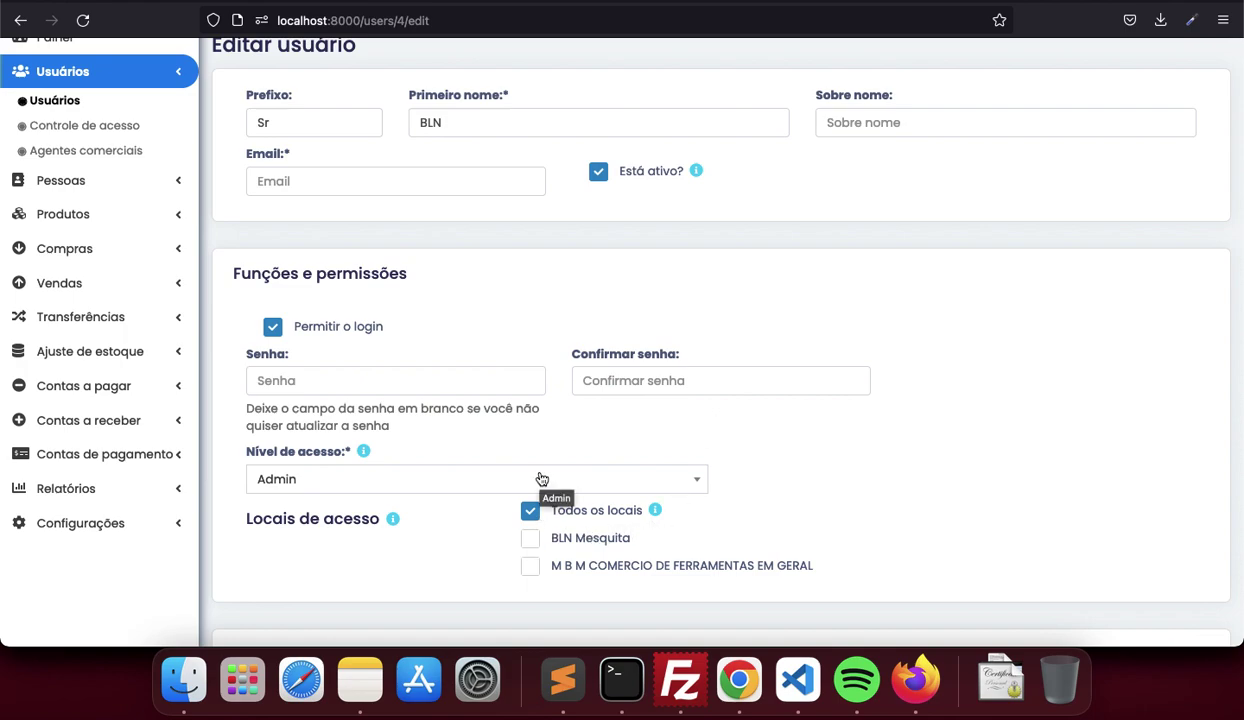
click(144, 286)
right_click(90, 256)
click(100, 268)
key(ctrl+Tab)
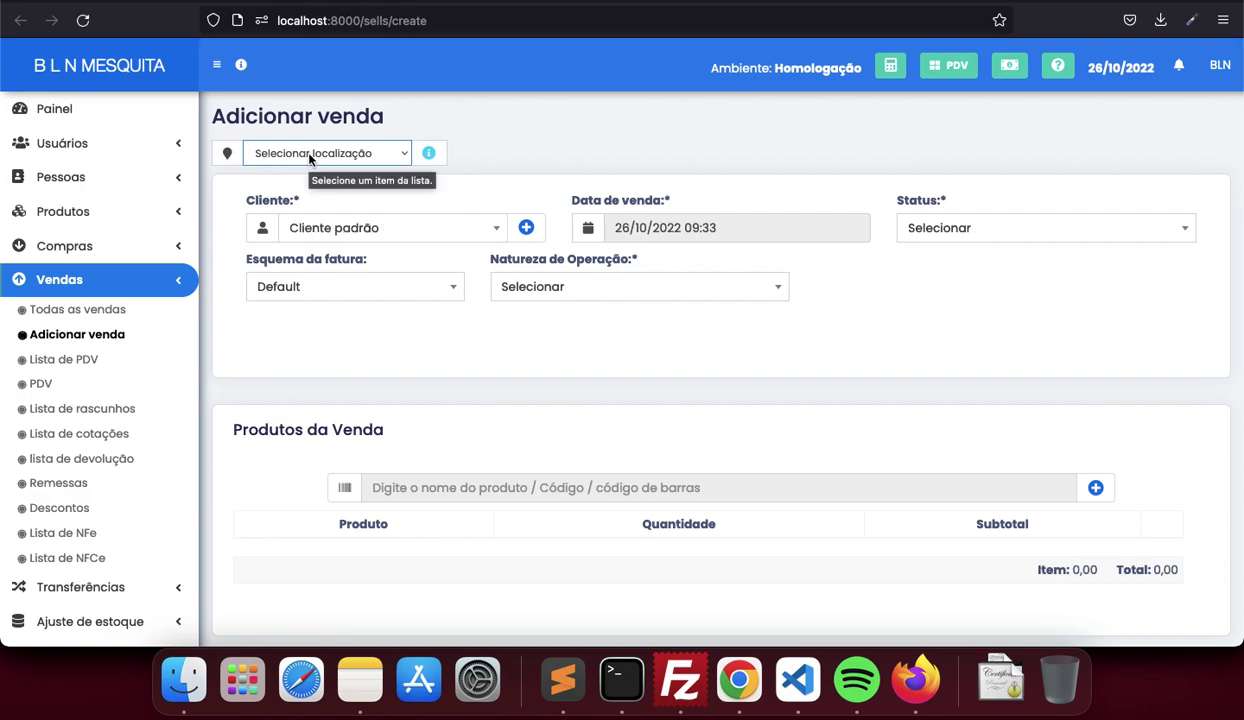
On the sale form, check the location list without choosing, then expand Produtos
key(ctrl+shift+Tab)
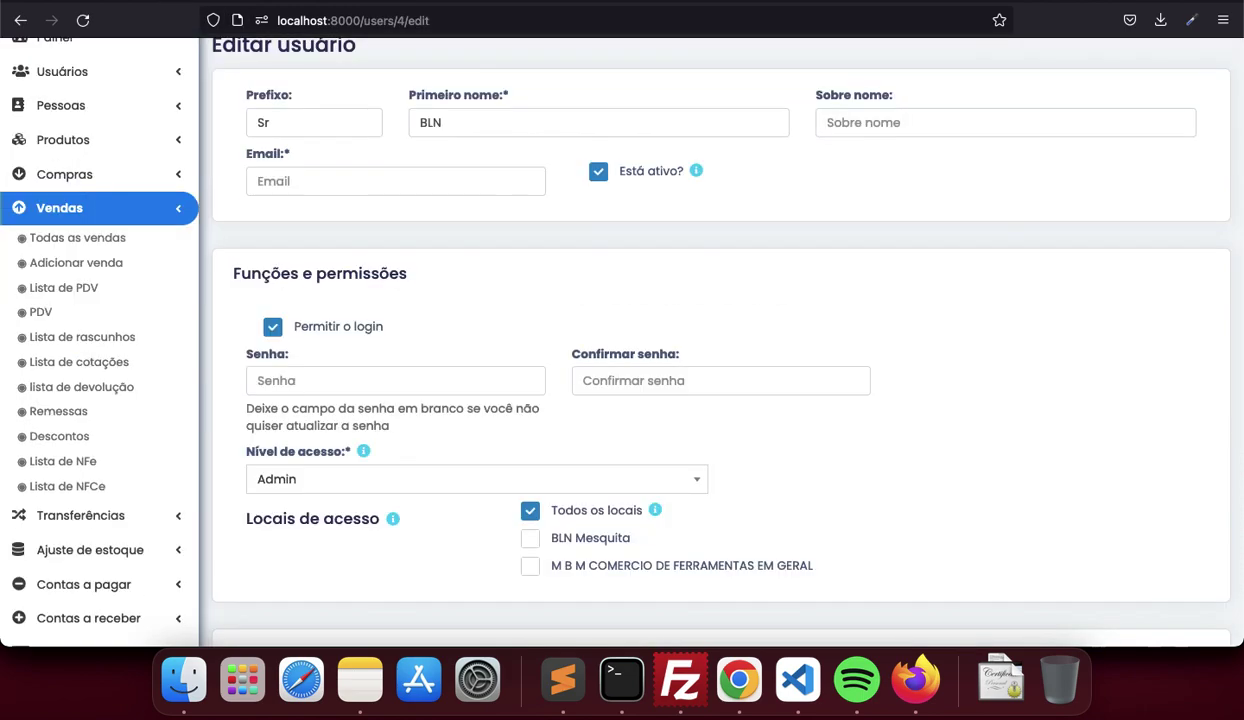
key(ctrl+Tab)
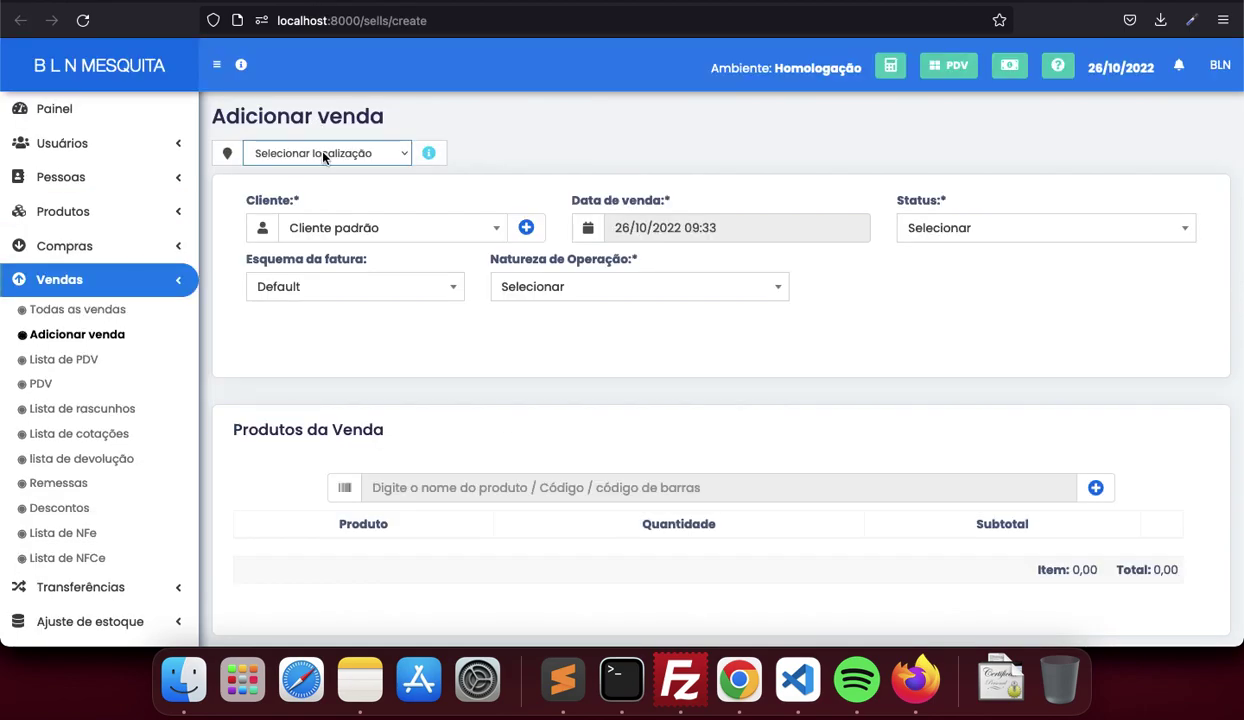
click(313, 147)
click(350, 348)
click(145, 214)
right_click(75, 265)
Start a new product named Mouse assigned to BLN Mesquita and the second branch
click(100, 270)
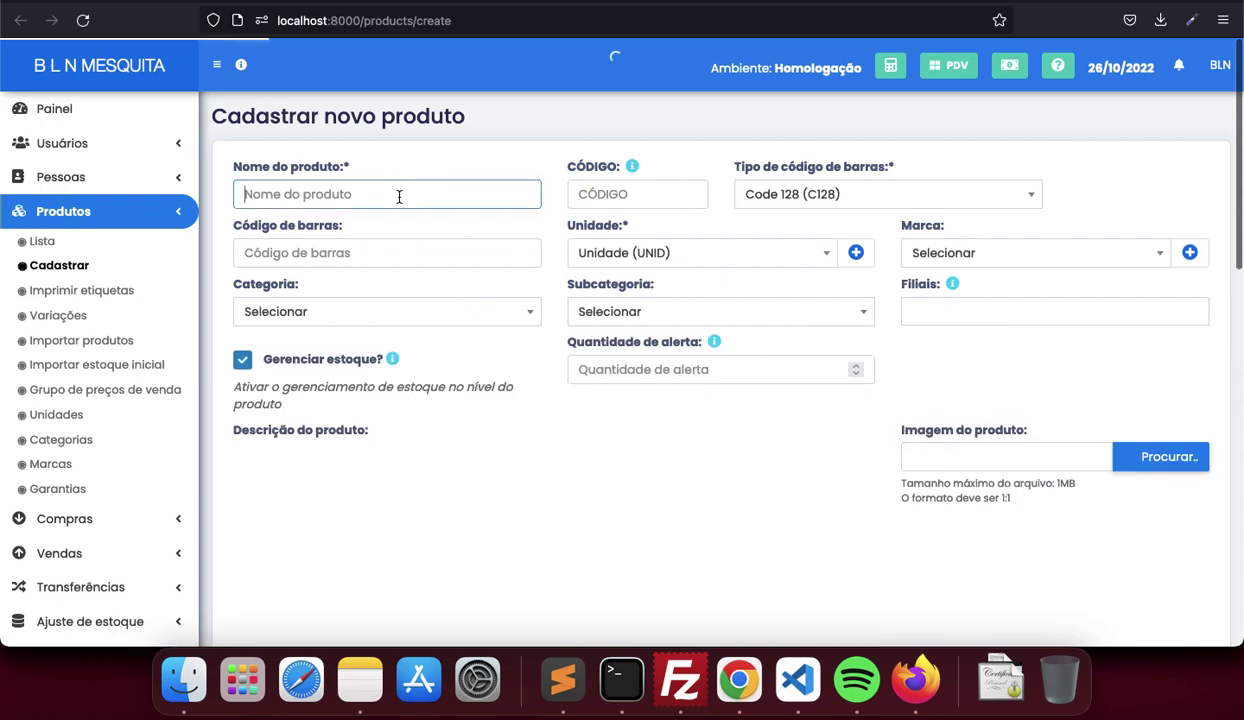
text(C)
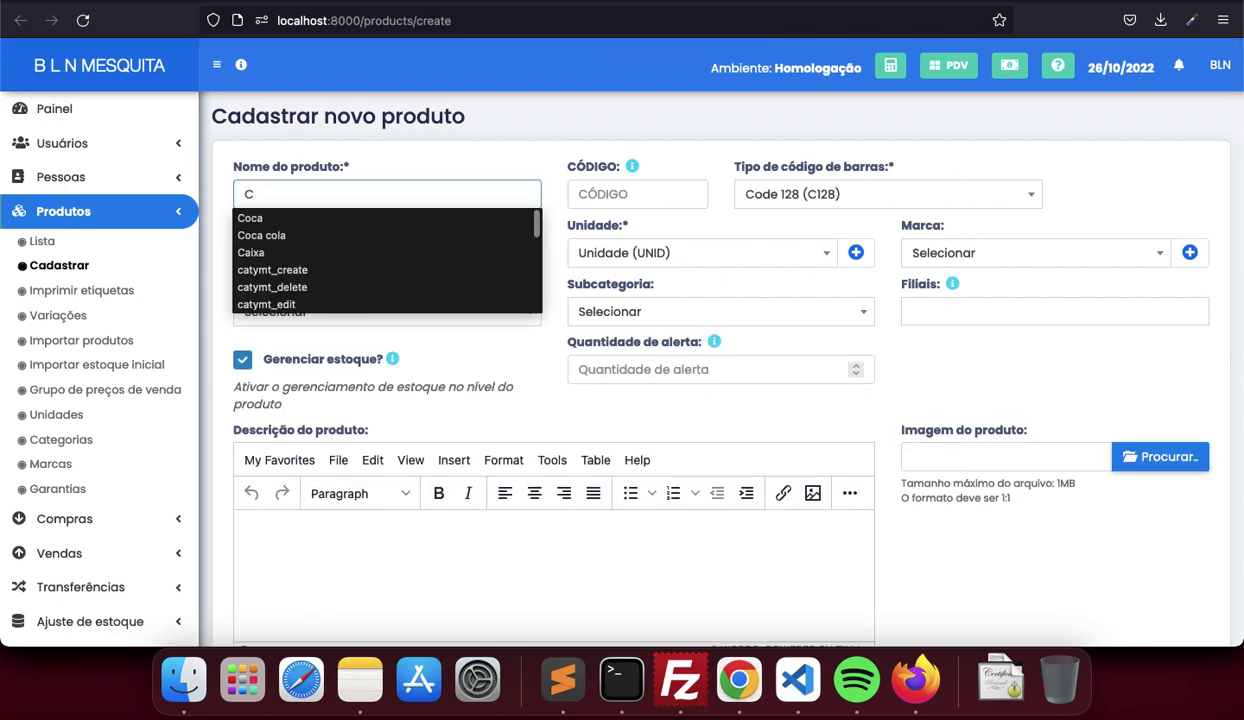
key(BackSpace)
text(Mouse)
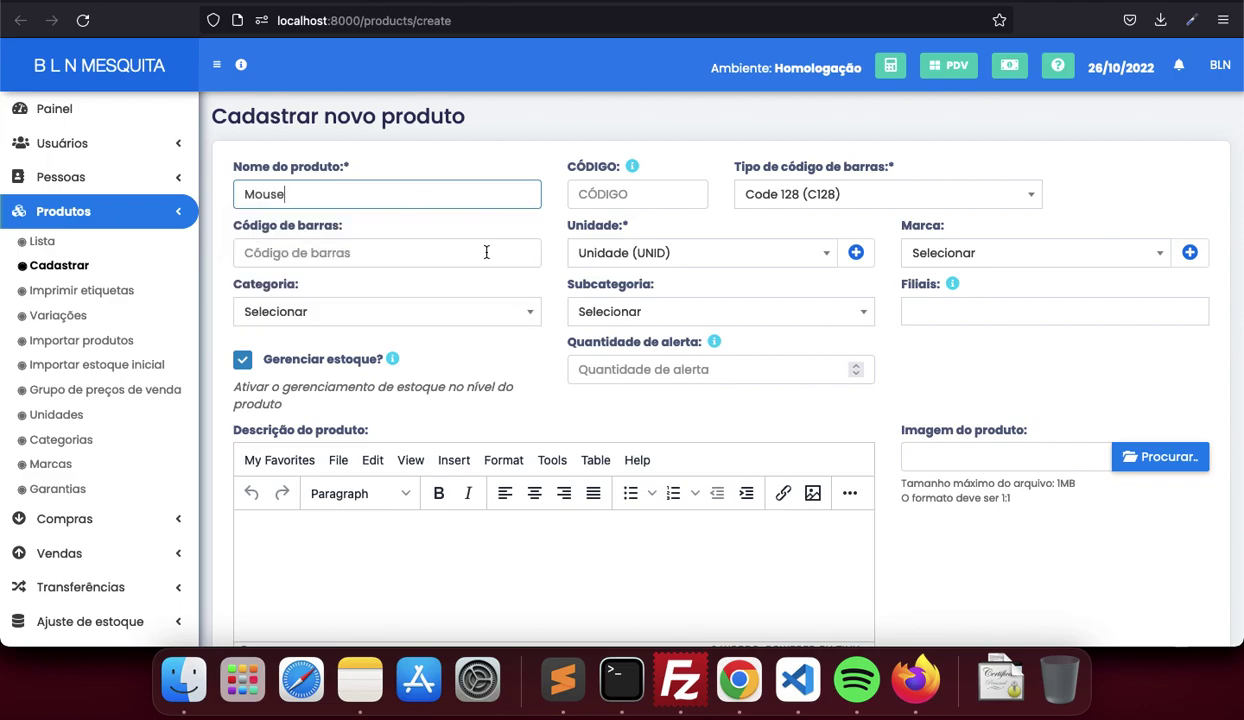
scroll(487, 254, down, 2)
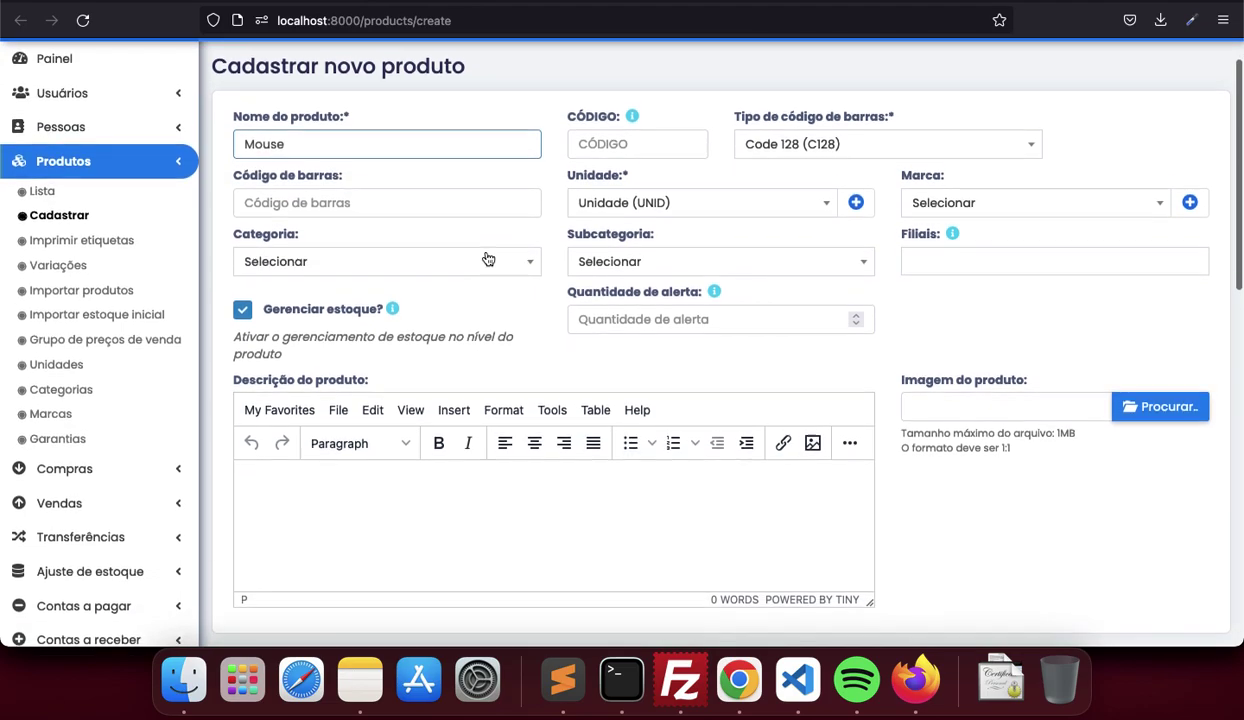
click(980, 246)
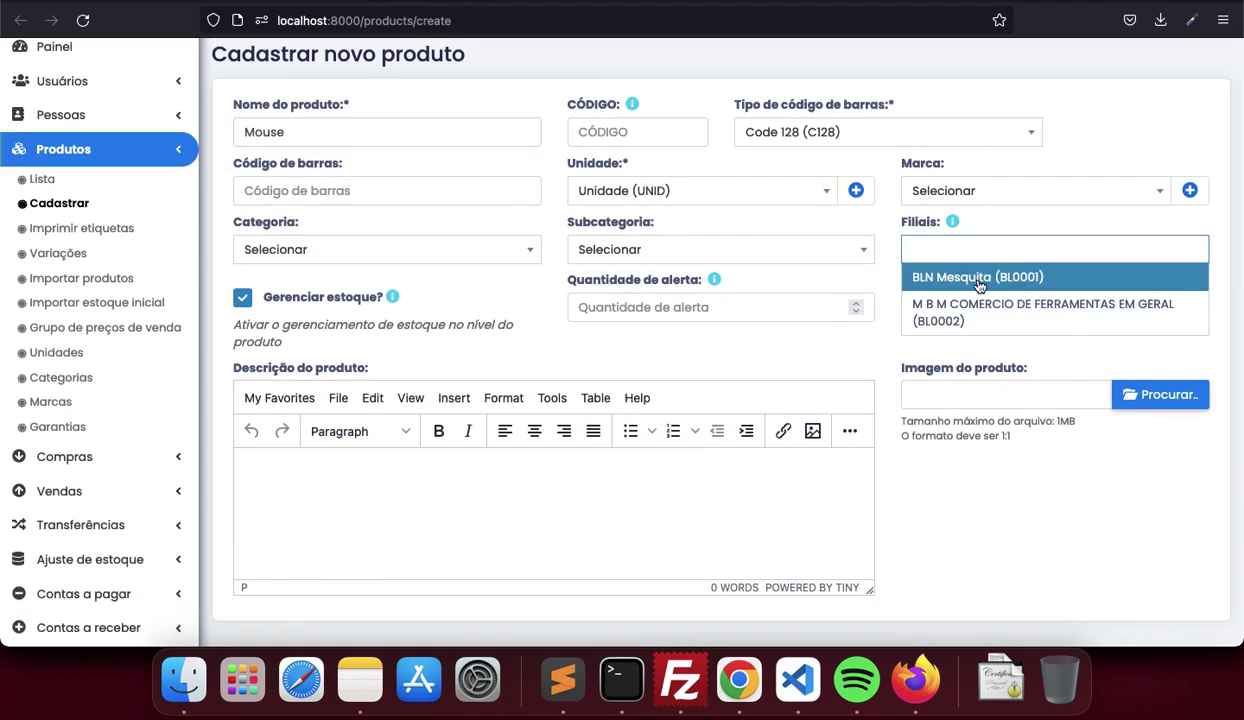
click(978, 282)
click(1119, 242)
click(1021, 324)
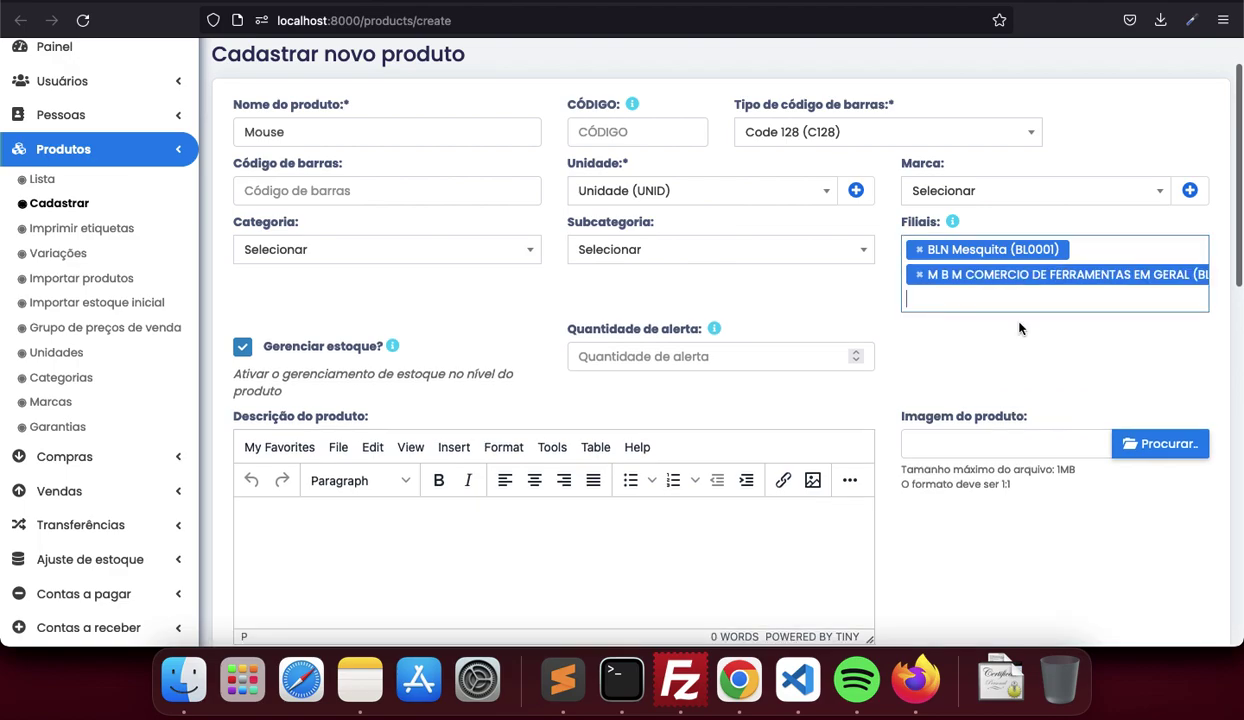
Enter a pre-tax purchase price of 12 and save, moving to opening stock
scroll(908, 417, down, 10)
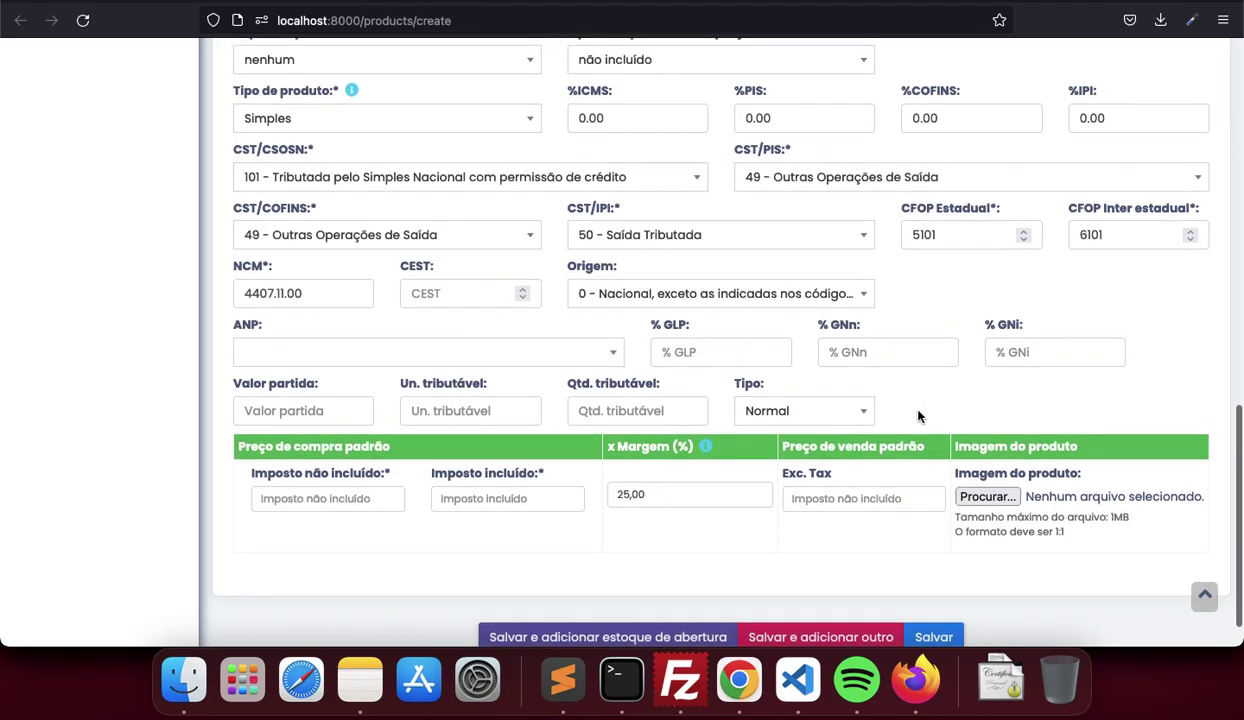
click(323, 487)
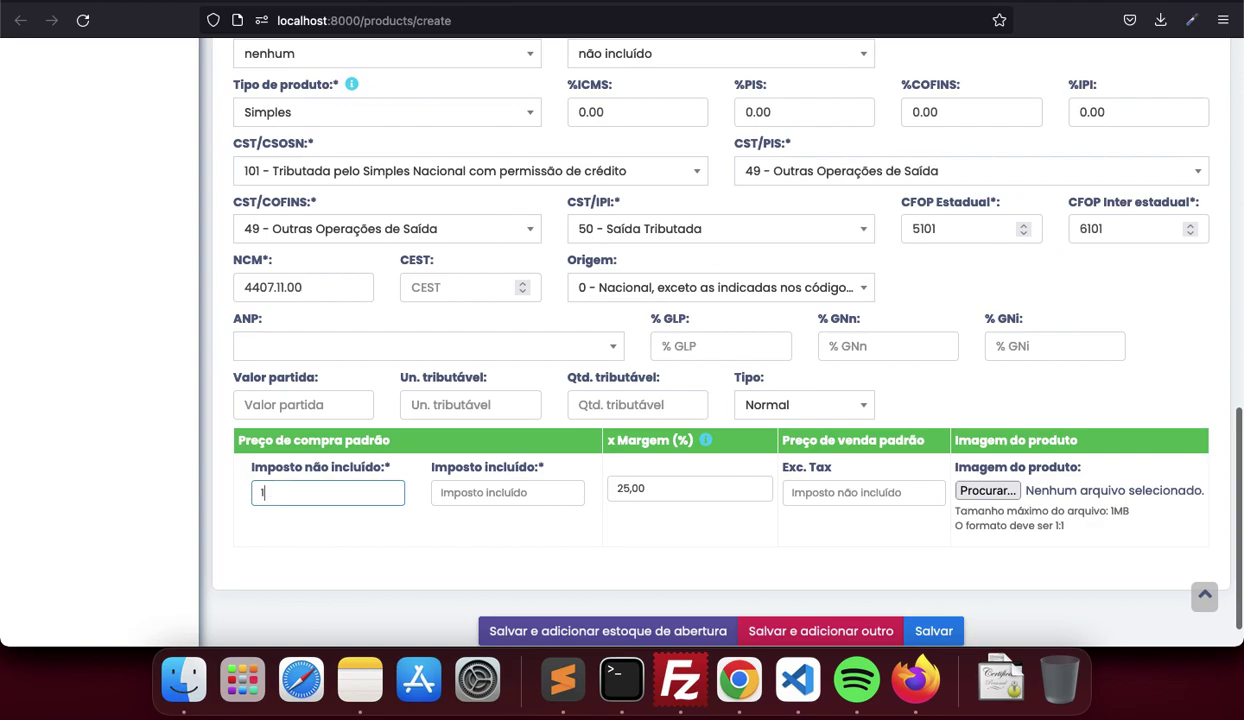
text(12)
key(Tab)
scroll(665, 615, down, 1)
click(663, 611)
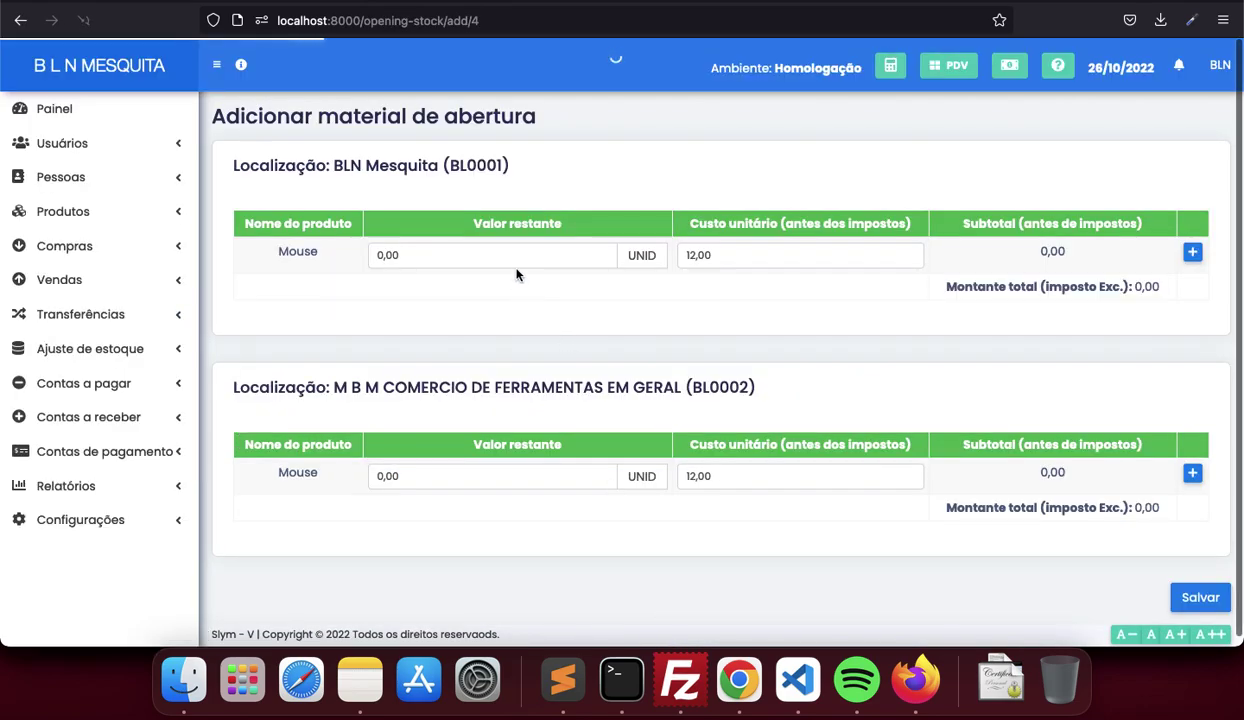
Enter an opening stock of 12 units for each branch and save it
click(411, 255)
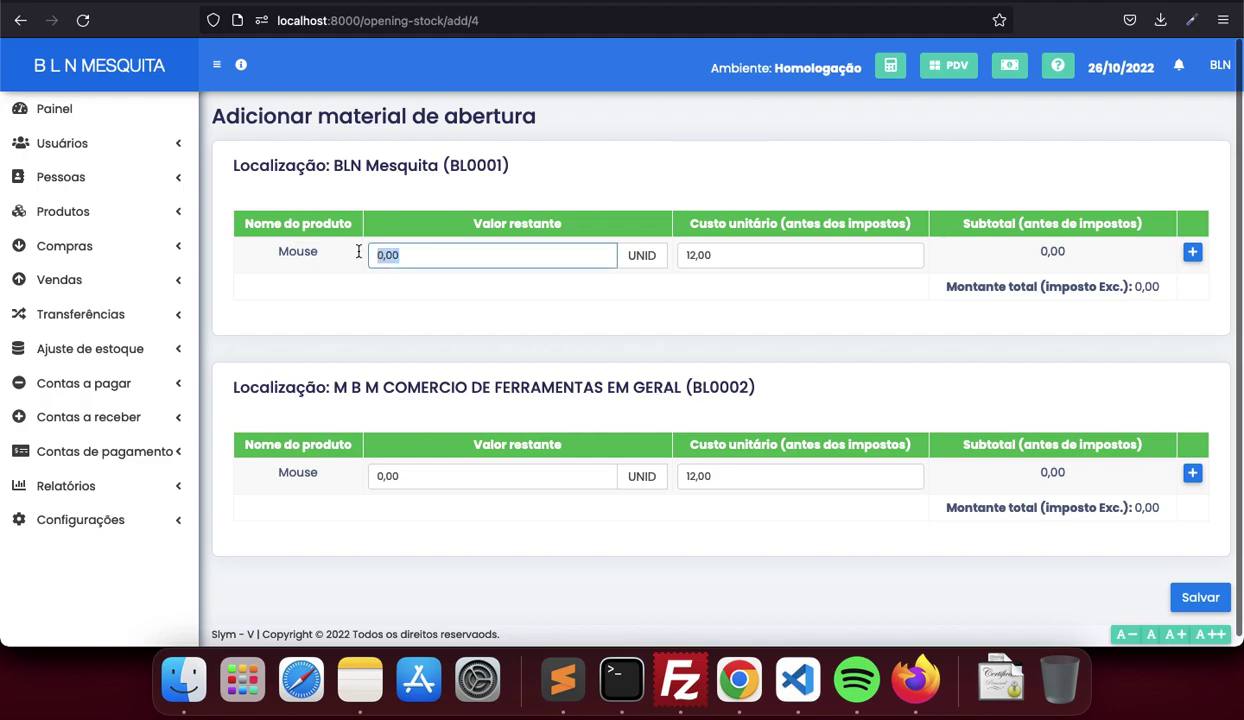
text(12)
key(Tab)
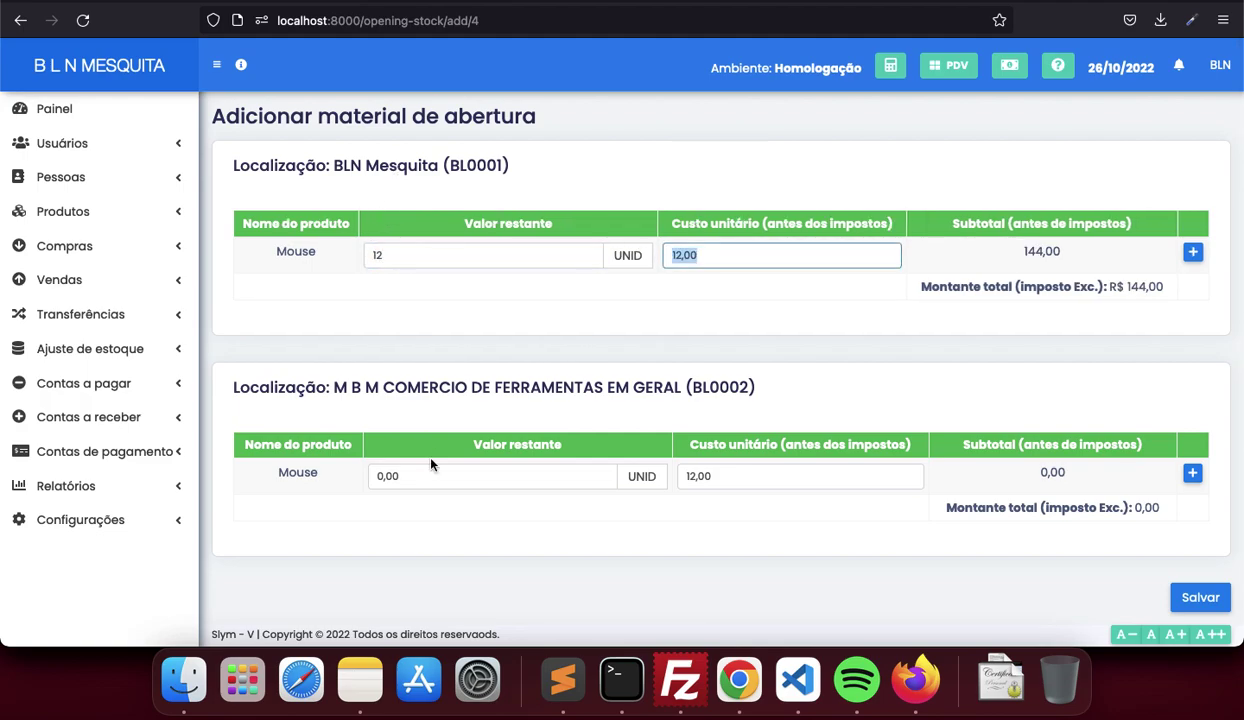
click(416, 476)
text(12)
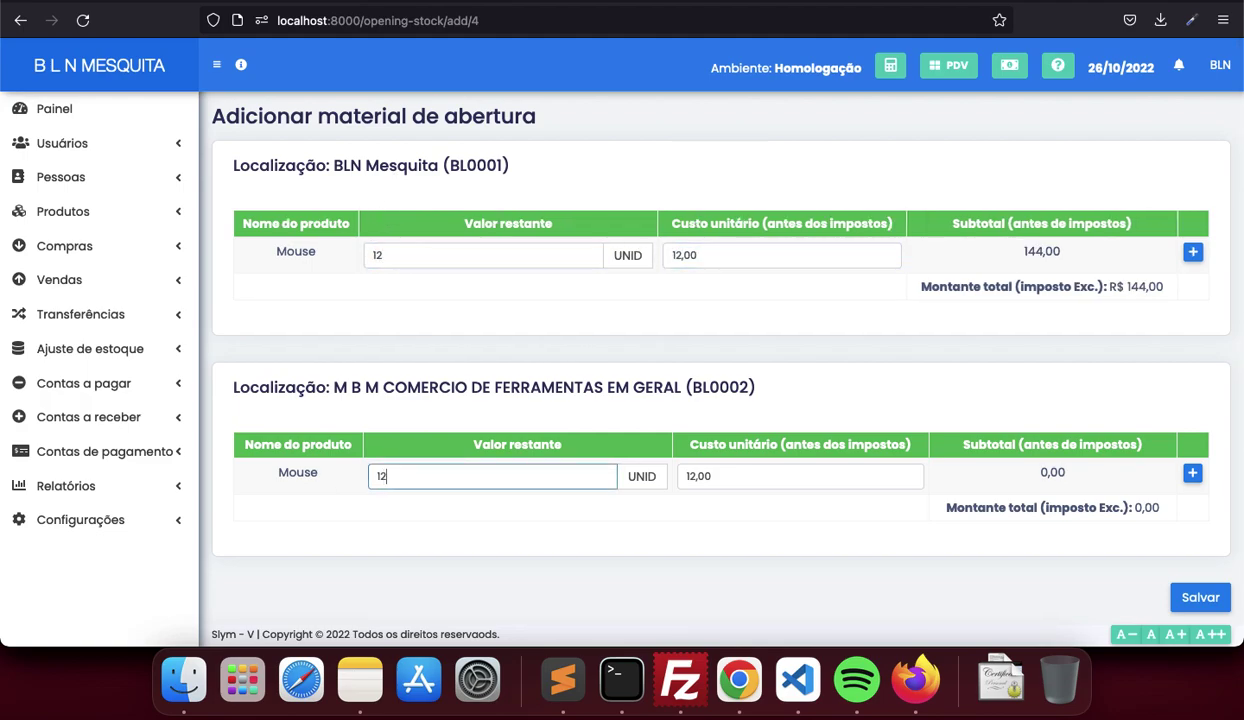
key(Tab)
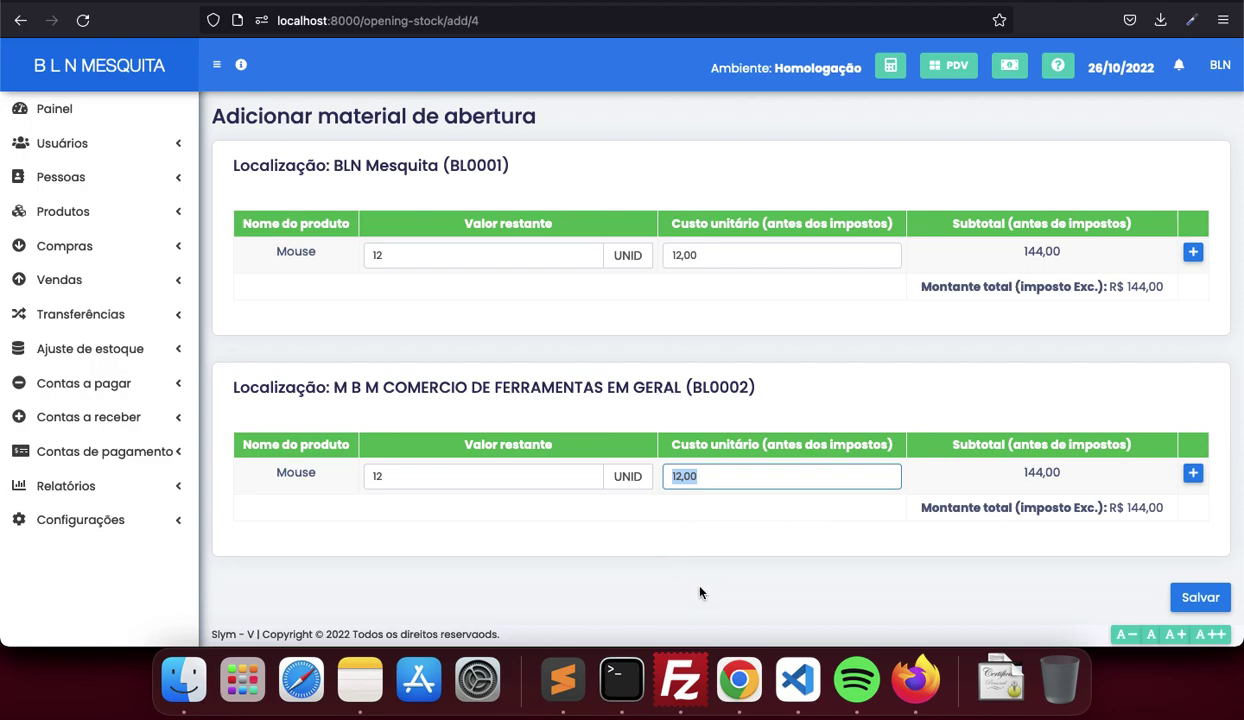
scroll(789, 568, down, 1)
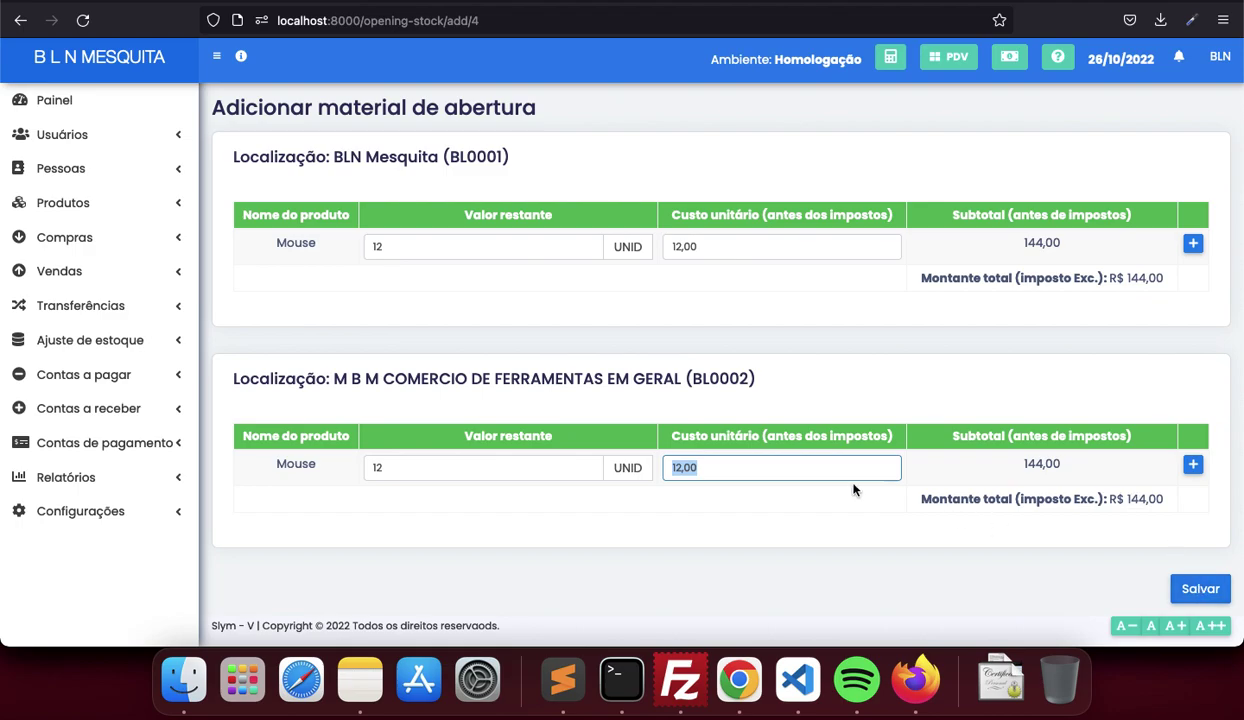
click(1208, 591)
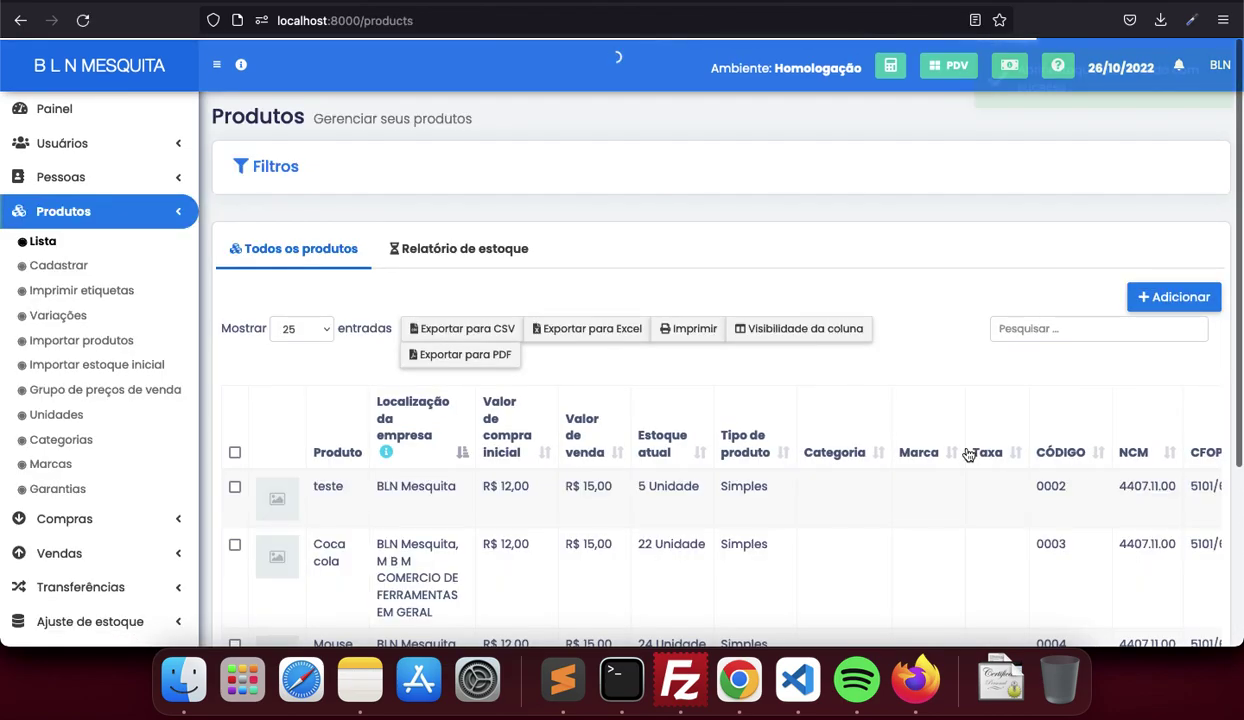
scroll(819, 514, down, 3)
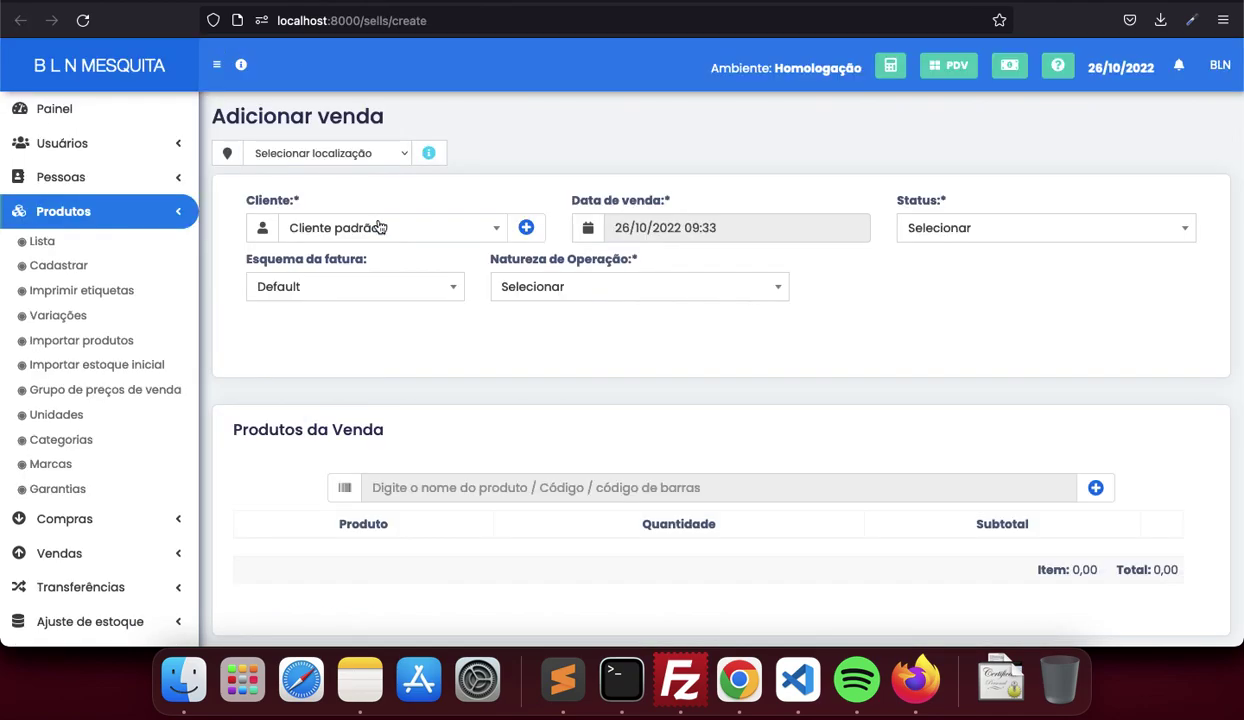
Set the sale location to BLN Mesquita and search for product 'moustes'
click(382, 160)
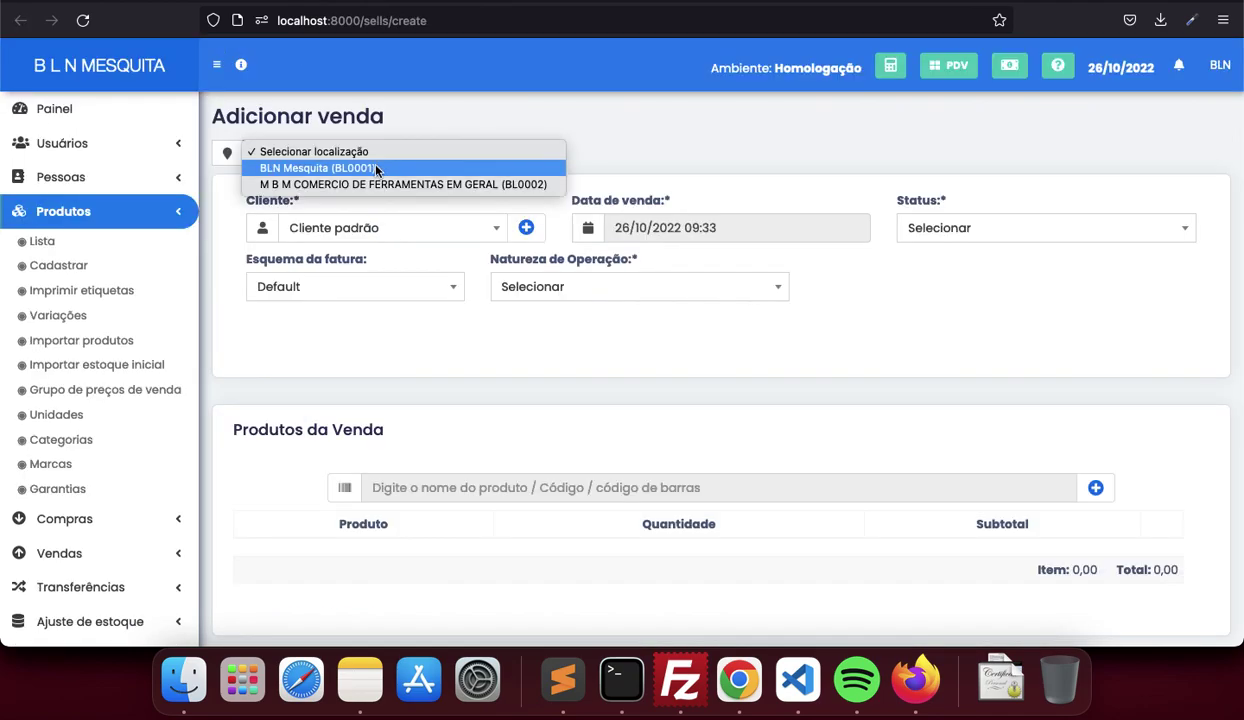
click(377, 169)
click(501, 486)
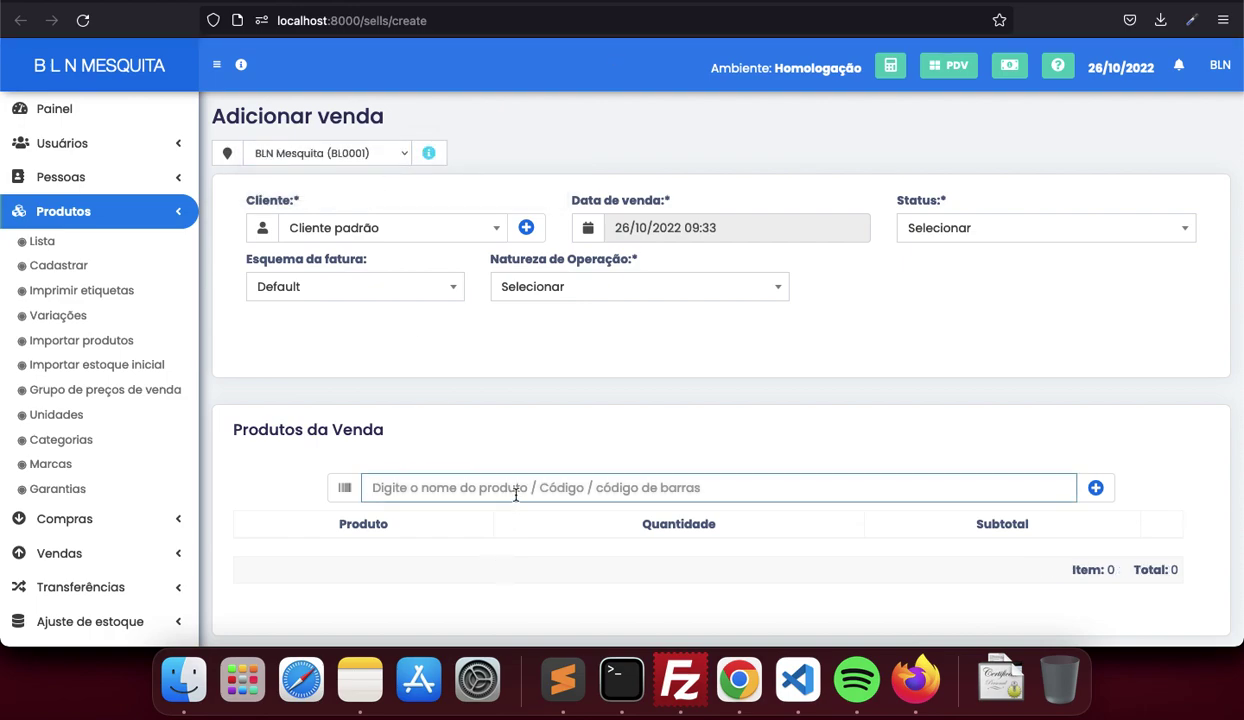
text(mous)
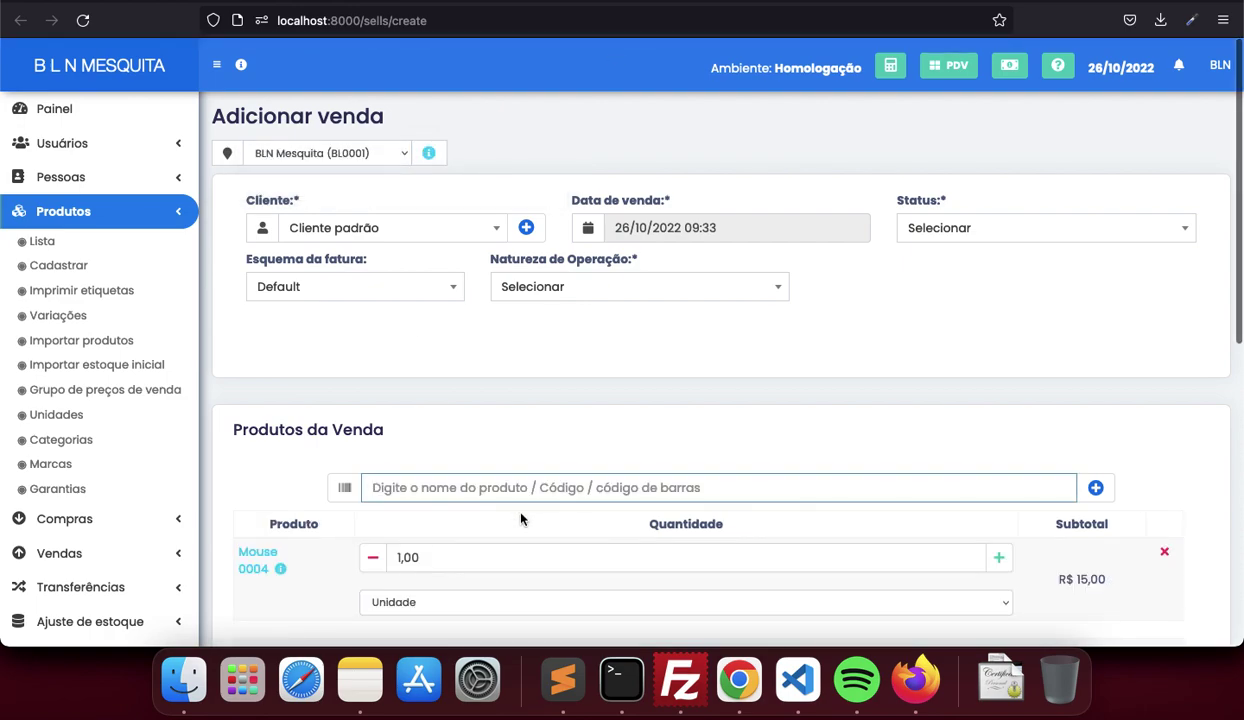
text(tes)
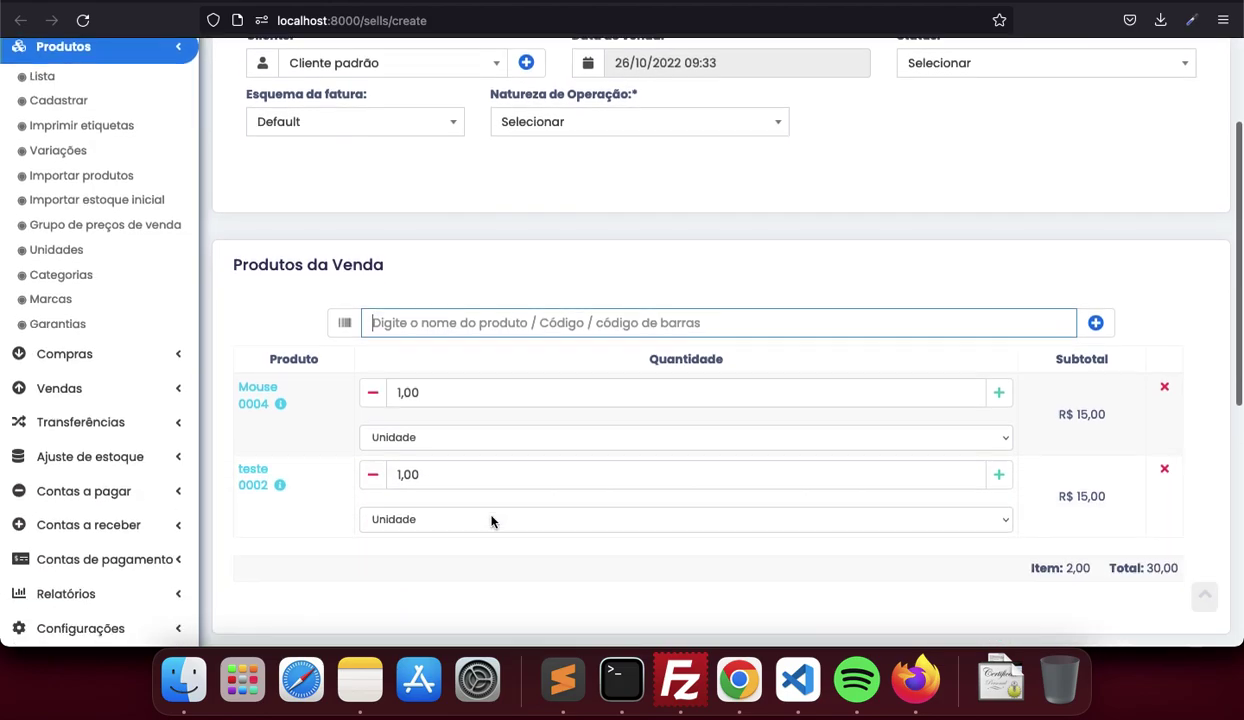
scroll(492, 513, down, 3)
scroll(492, 513, up, 3)
Retry the product search under the second branch, then switch back to BLN Mesquita
click(367, 150)
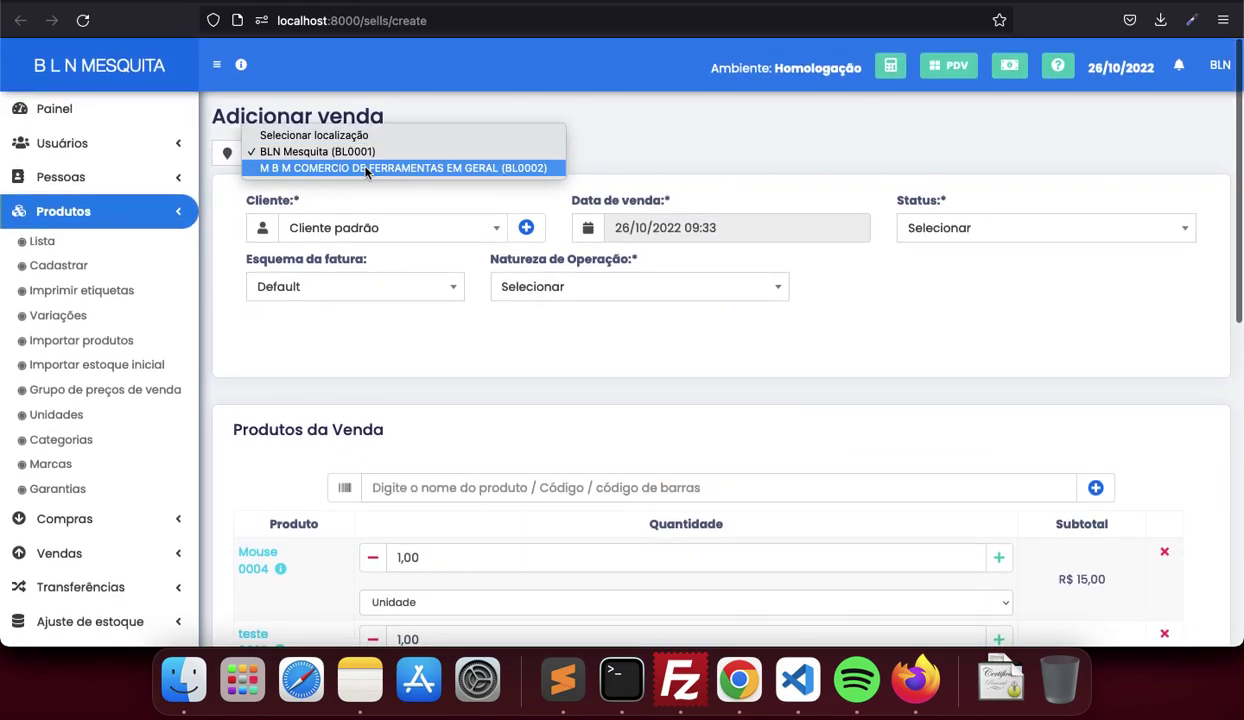
click(365, 168)
click(483, 488)
text(mous)
scroll(418, 509, down, 2)
text(tes)
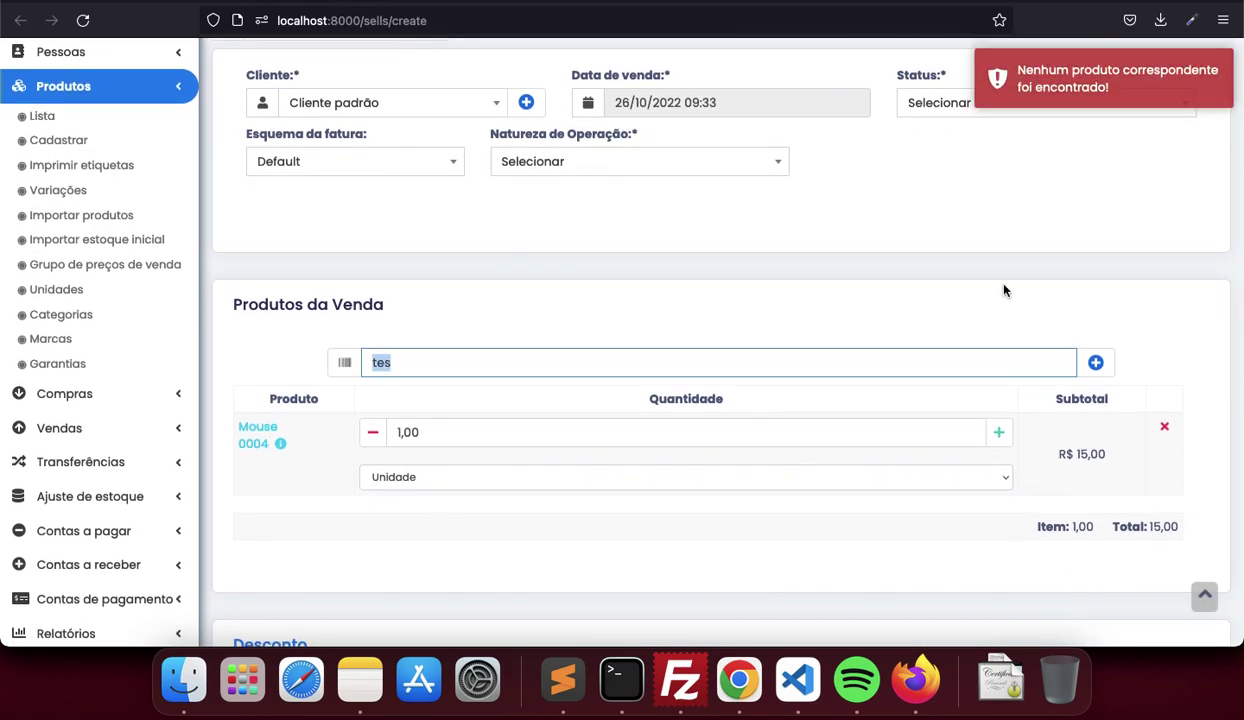
scroll(1005, 290, up, 2)
click(380, 155)
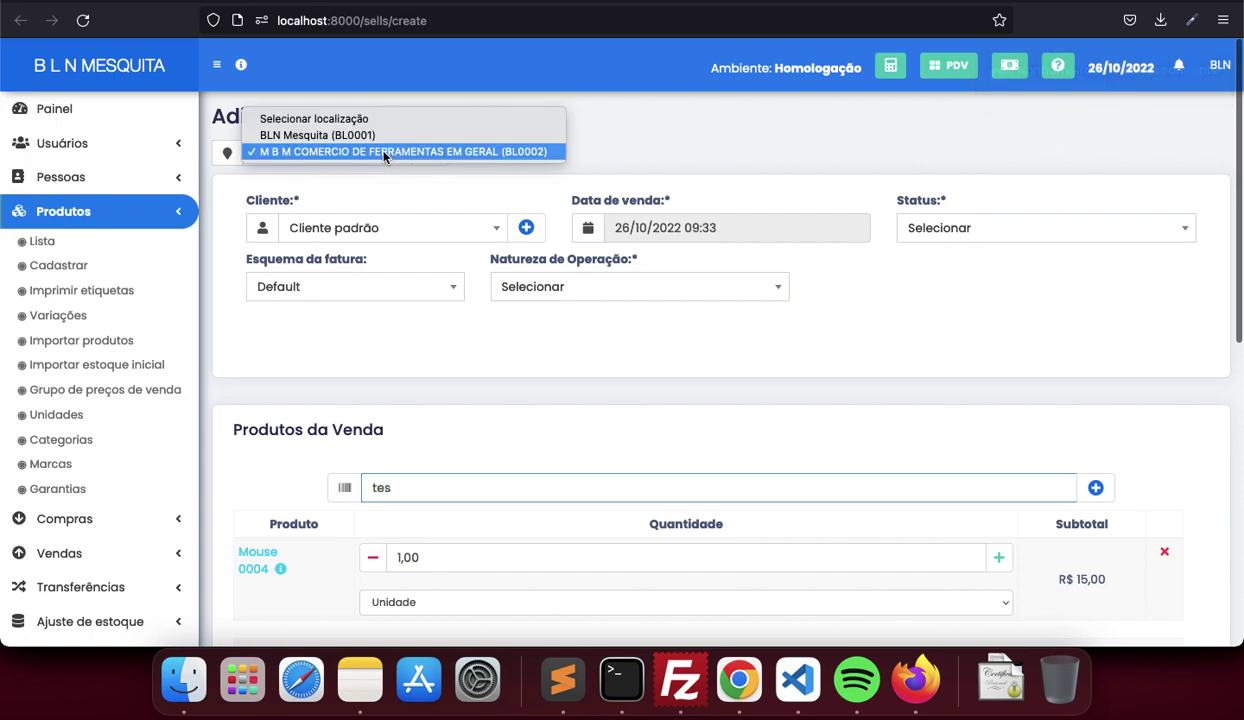
click(364, 135)
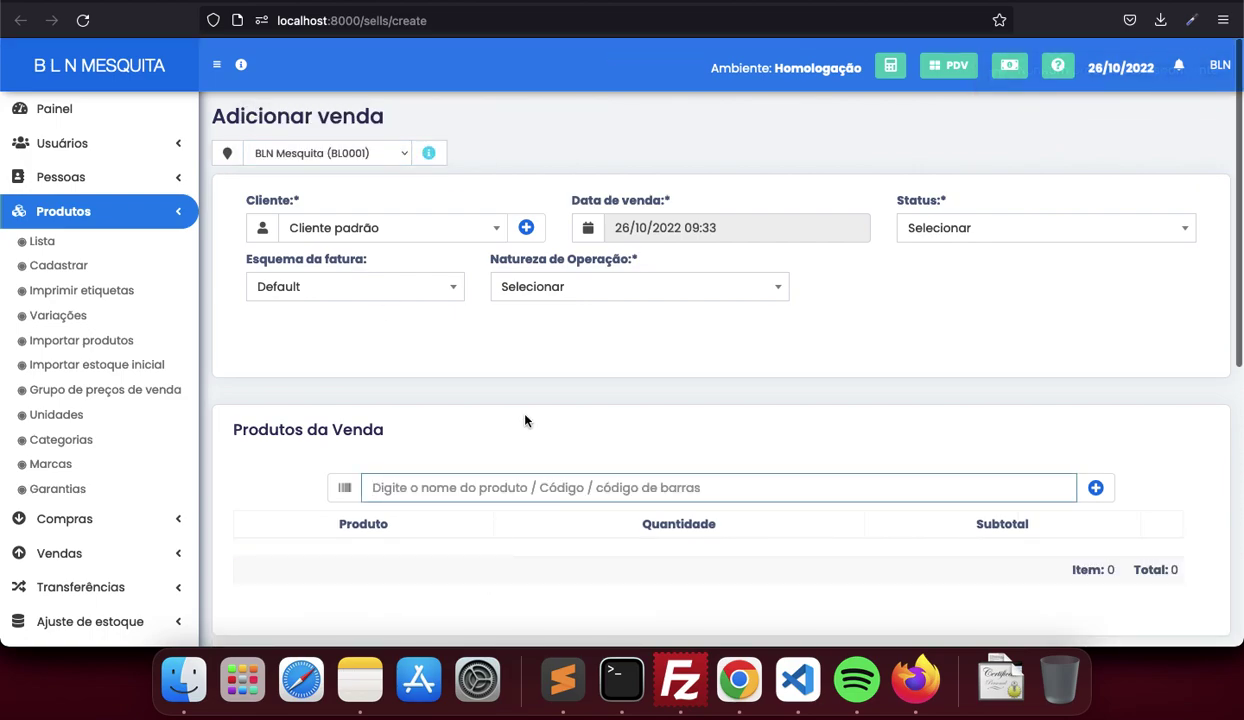
Pick the customer matching 'mic' and set Natureza de Operação to Venda
click(465, 227)
text(mic)
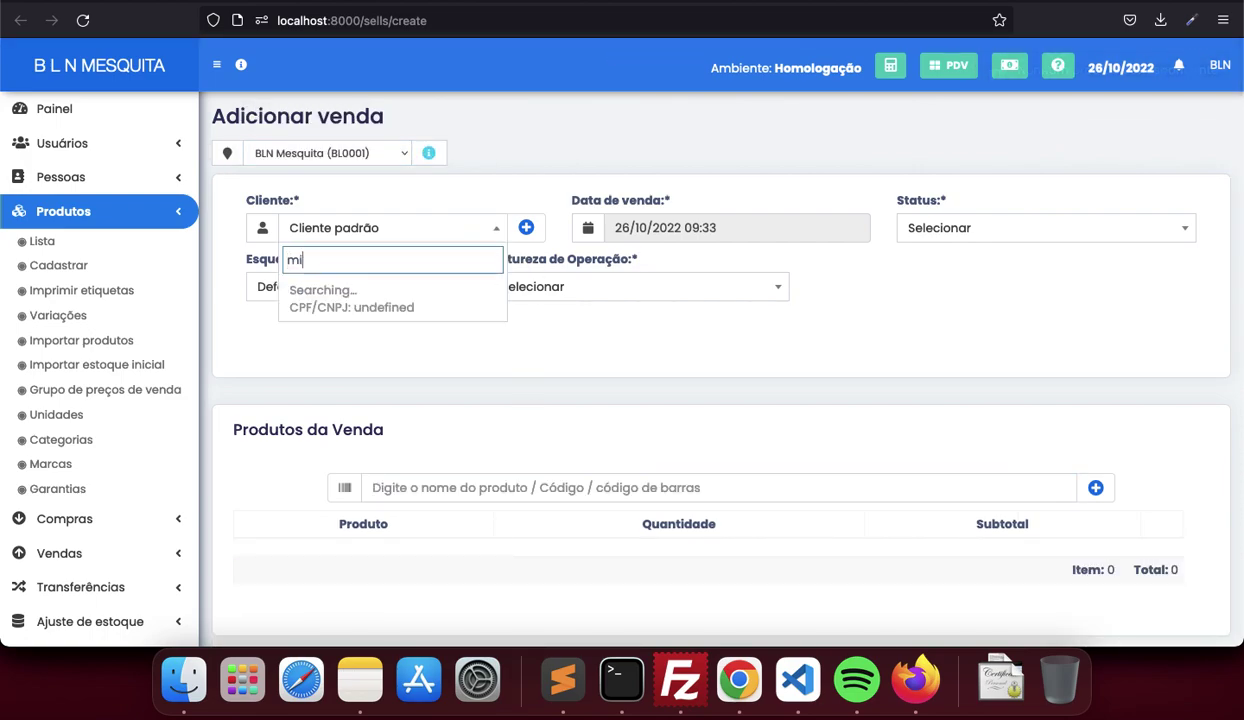
click(428, 302)
click(645, 286)
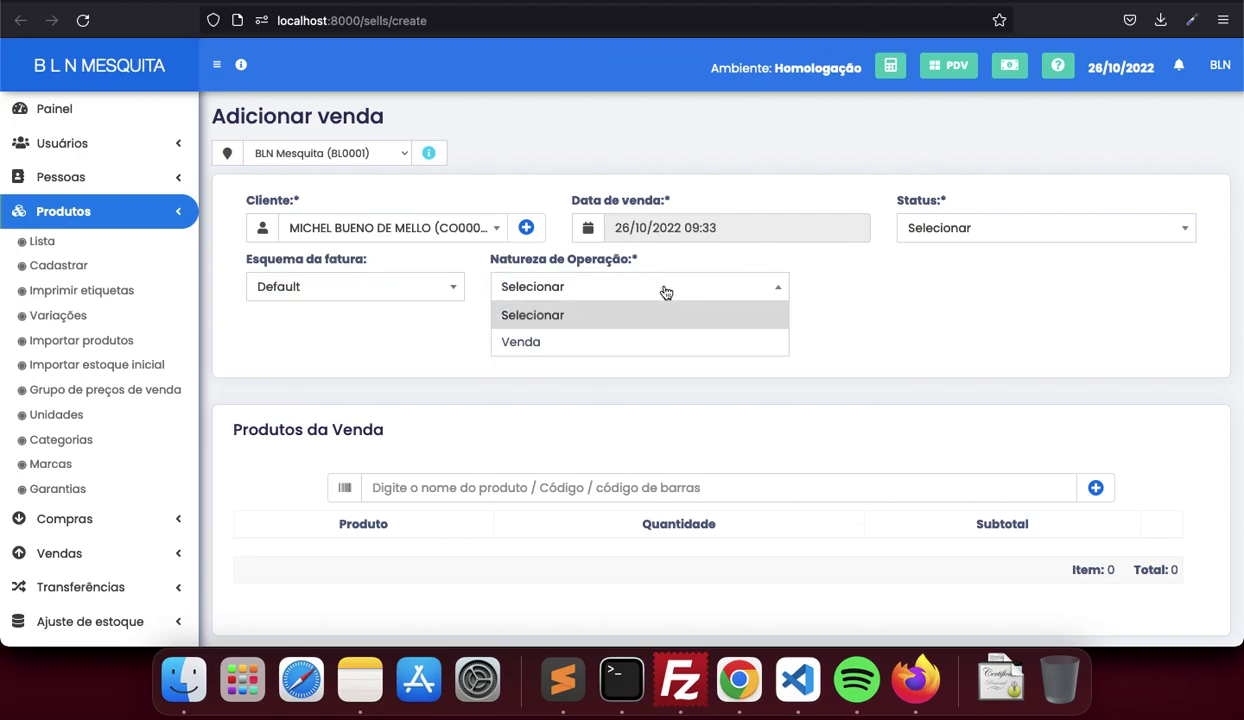
click(633, 343)
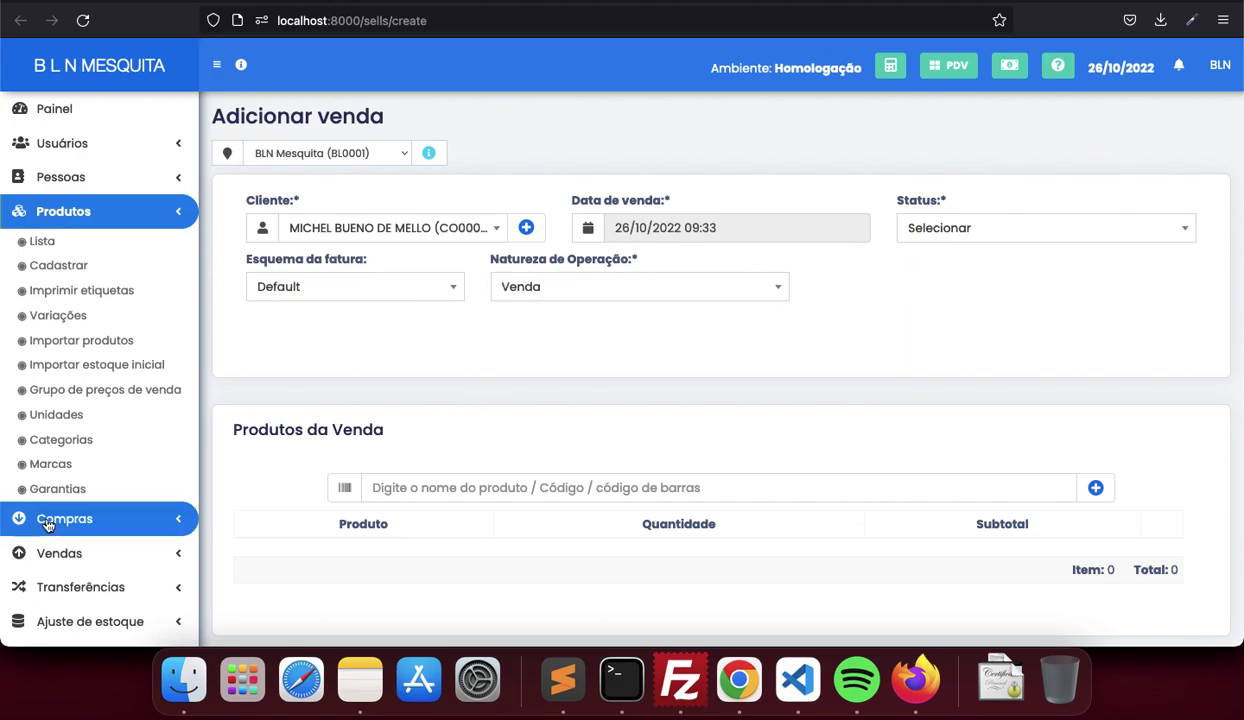
Set the sale status to Final
scroll(92, 450, down, 5)
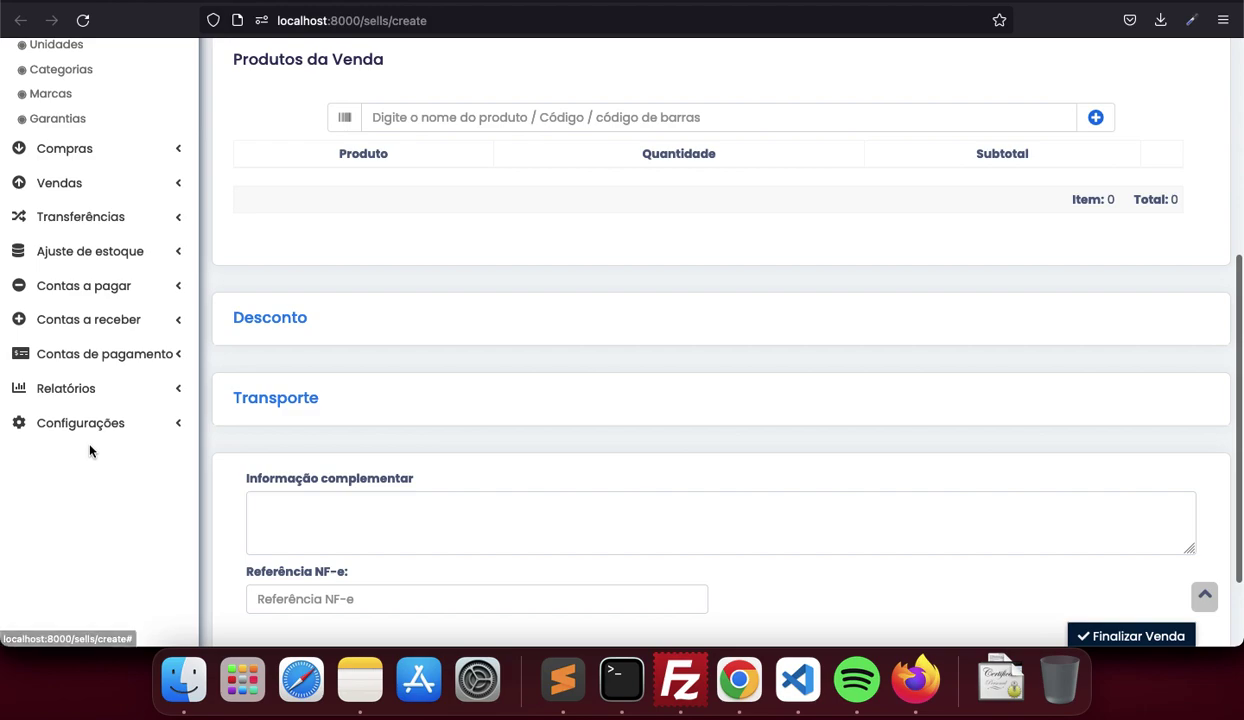
click(98, 424)
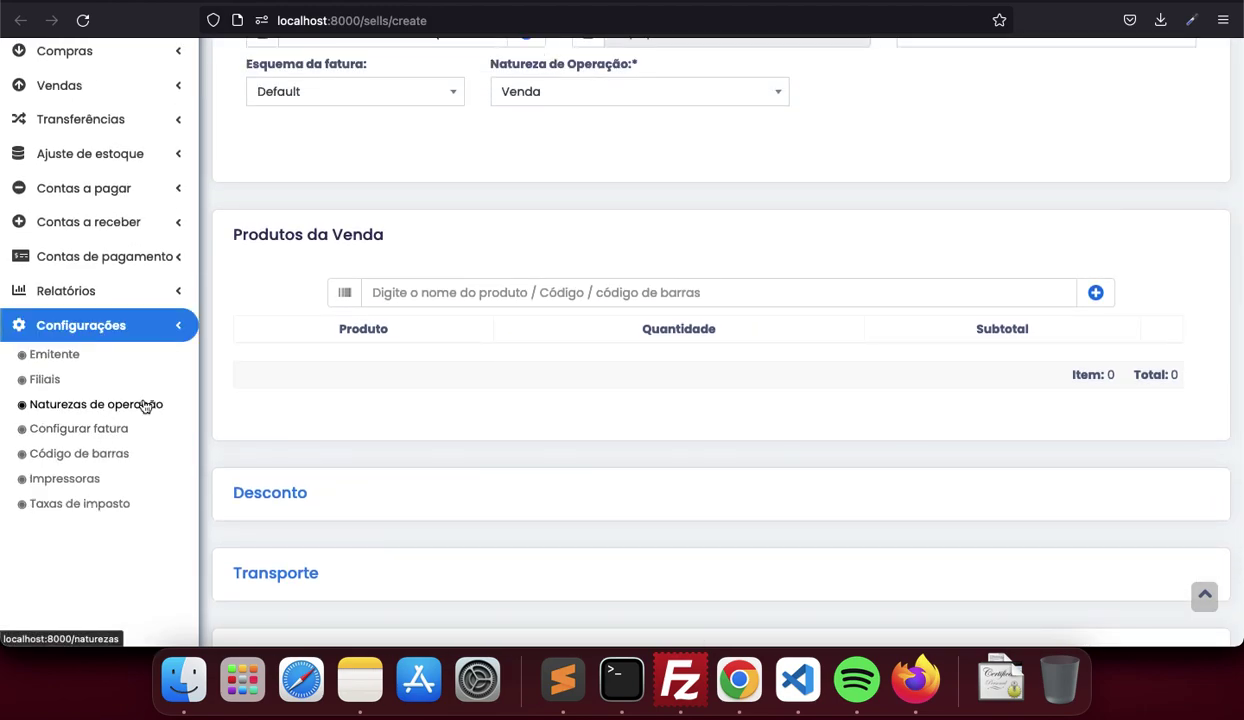
scroll(500, 305, up, 3)
scroll(500, 305, down, 1)
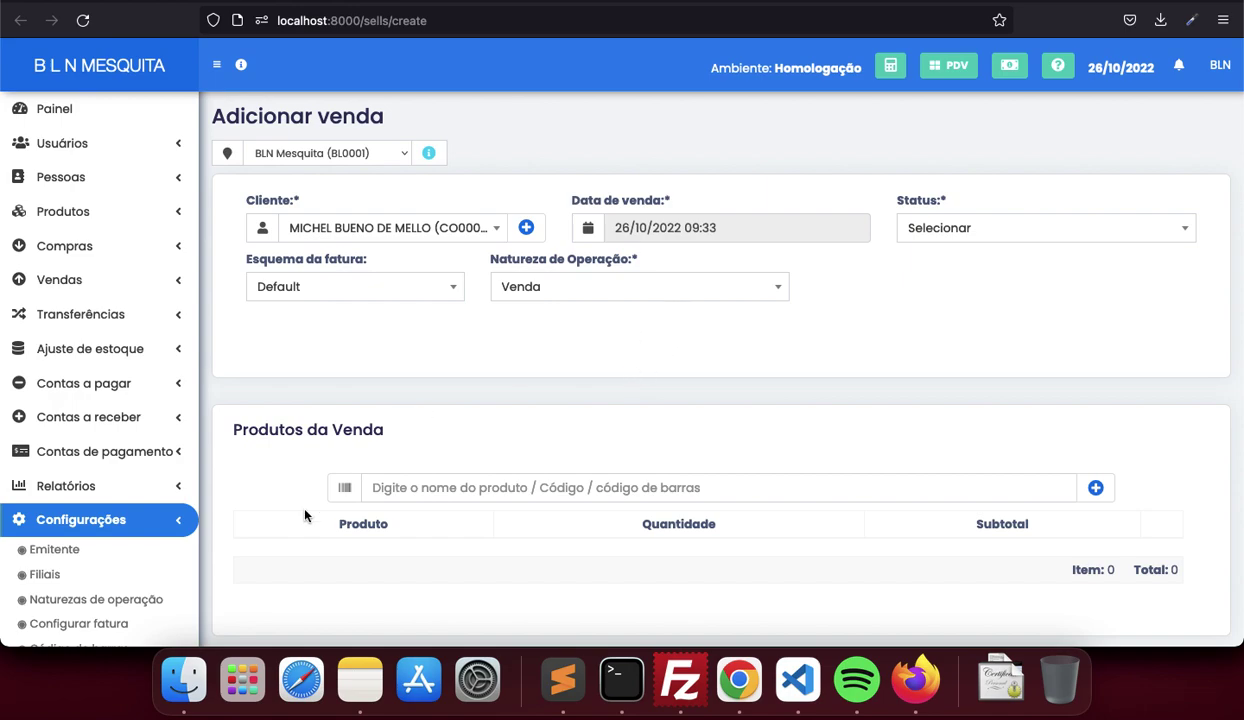
click(1005, 240)
click(966, 284)
Add the teste product to the sale via the 'te' search
scroll(967, 296, down, 5)
click(801, 245)
text(tes)
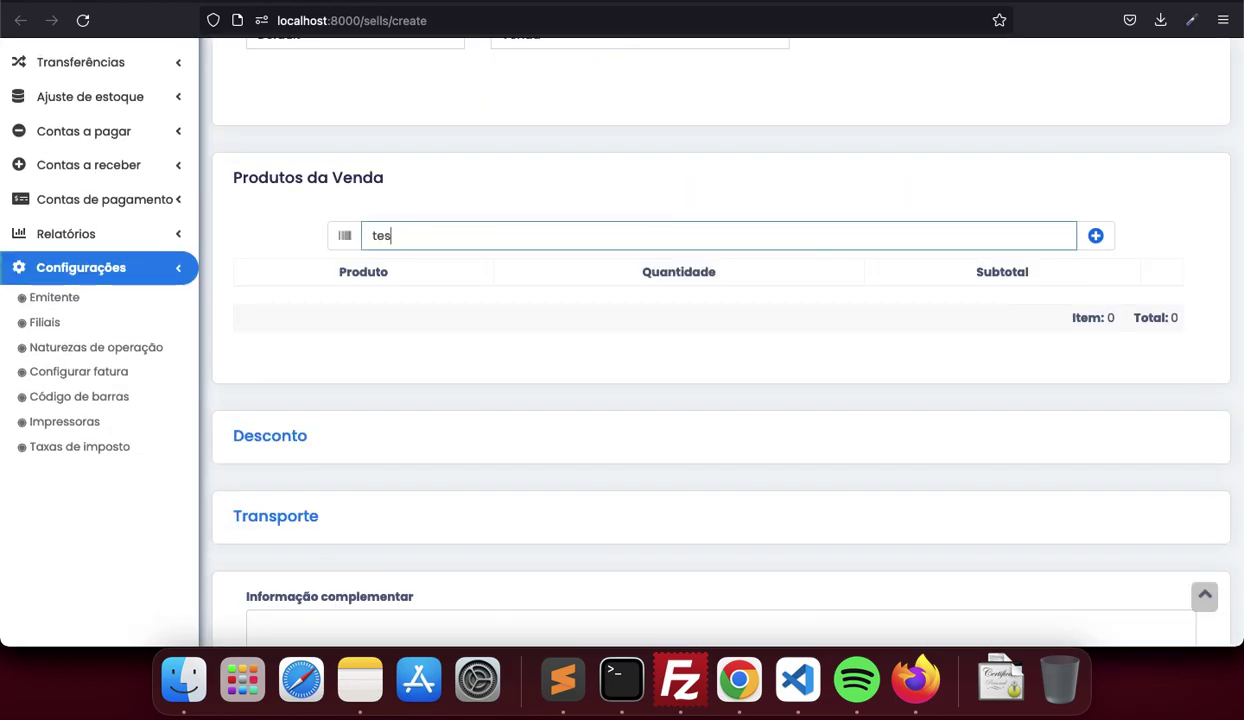
key(Return)
scroll(1152, 508, down, 5)
Bring up payment for the sale and choose Dinheiro as the payment method
click(1155, 526)
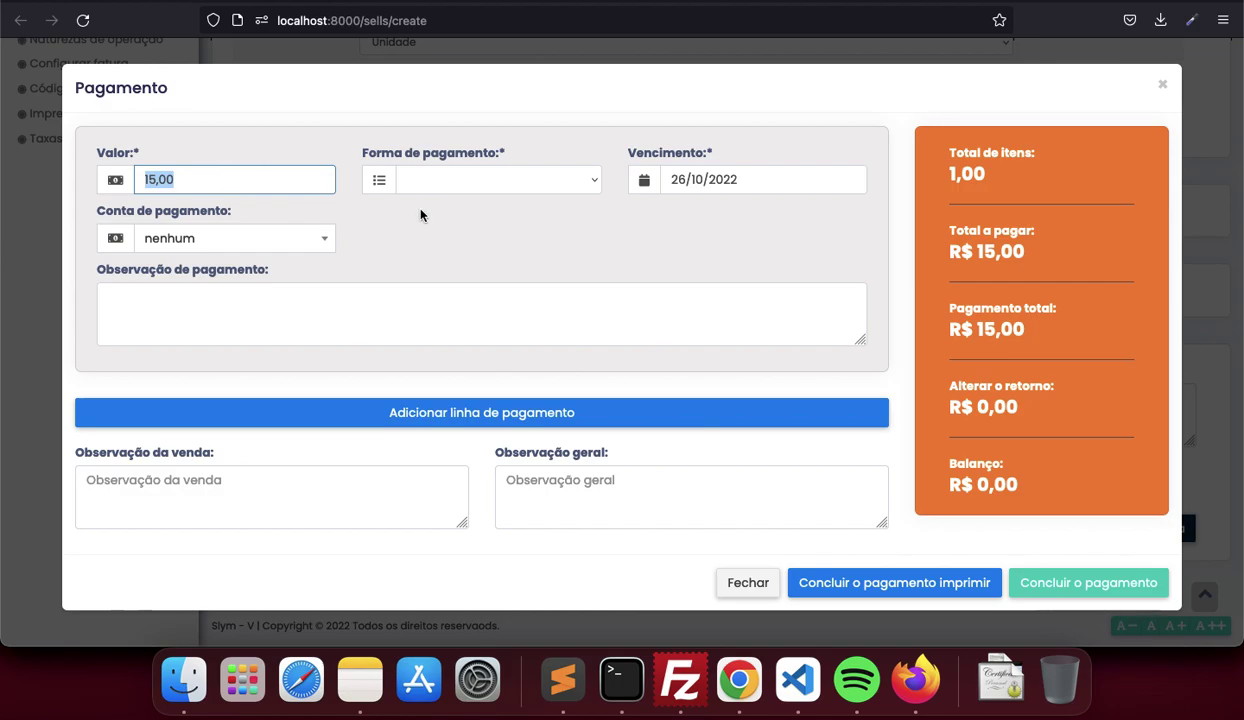
click(473, 178)
click(478, 203)
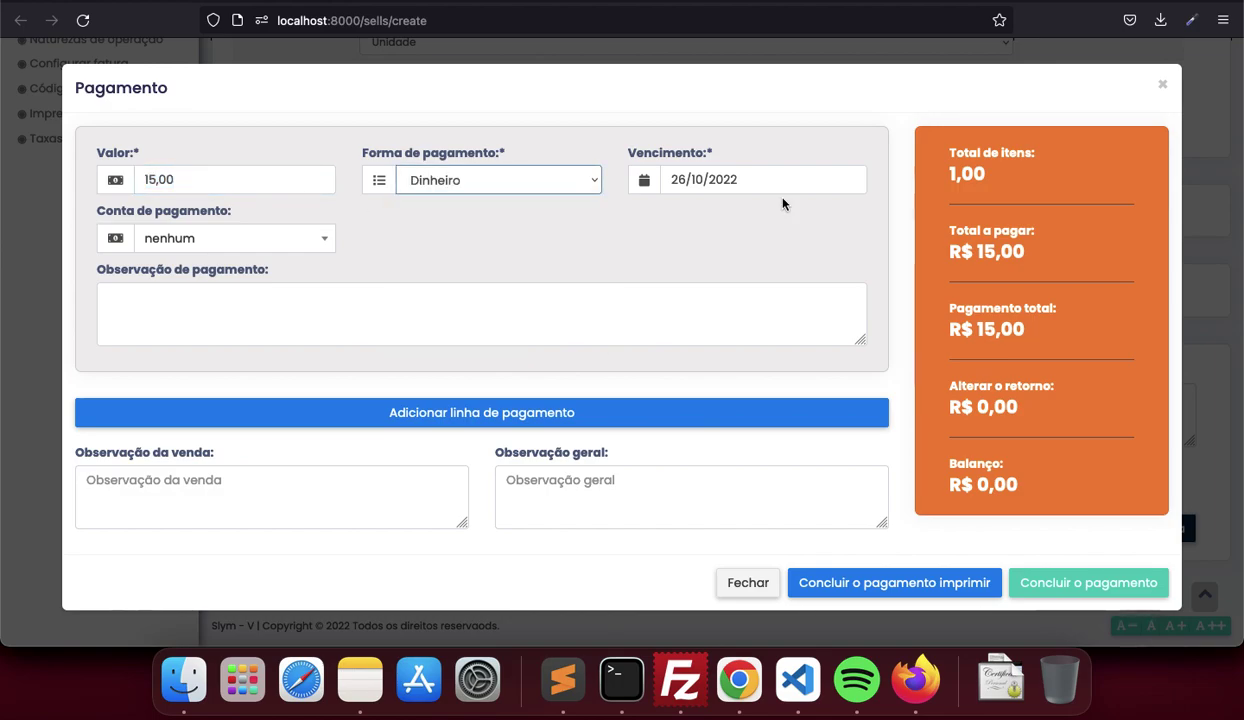
Add and then delete an extra payment line, then view the payment account options
click(716, 411)
scroll(838, 480, down, 3)
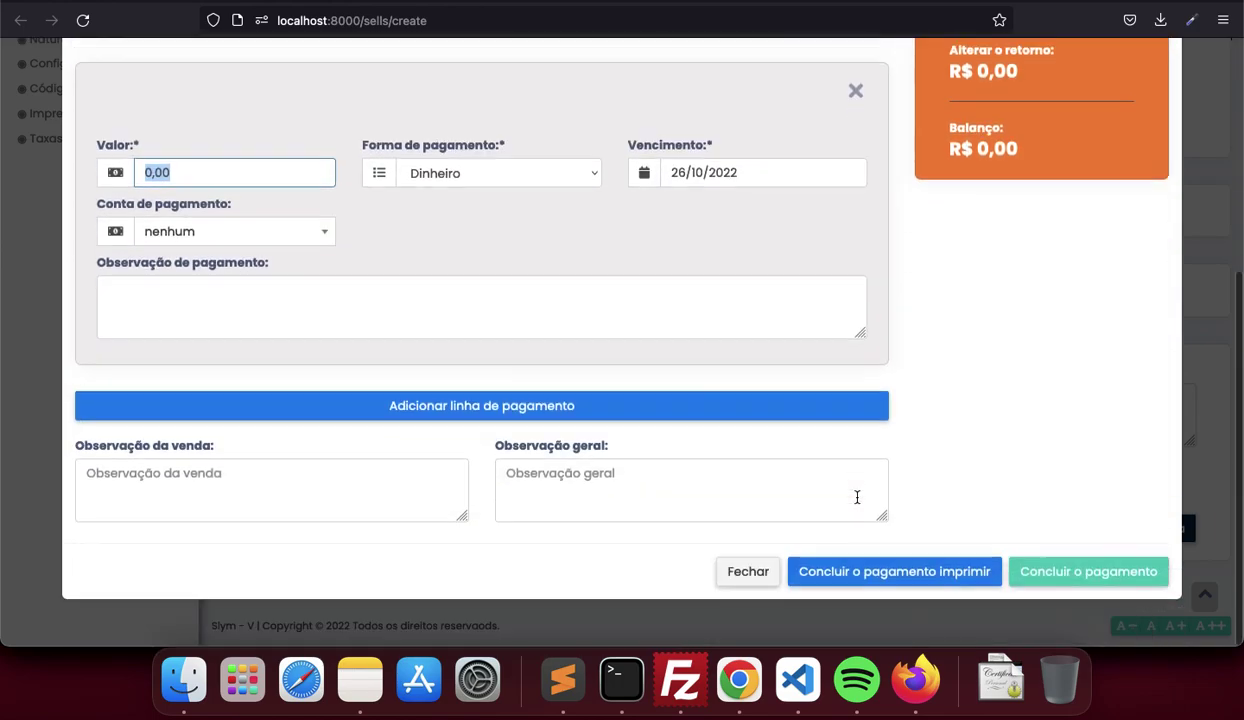
click(858, 113)
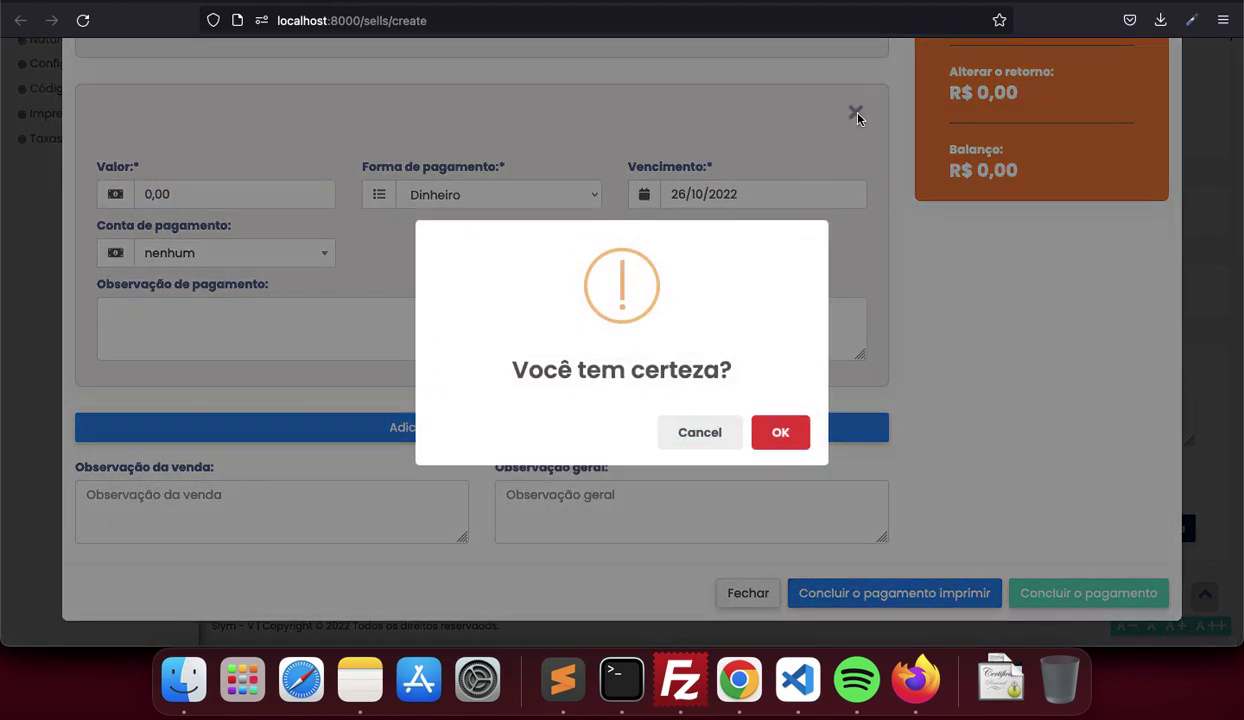
click(780, 433)
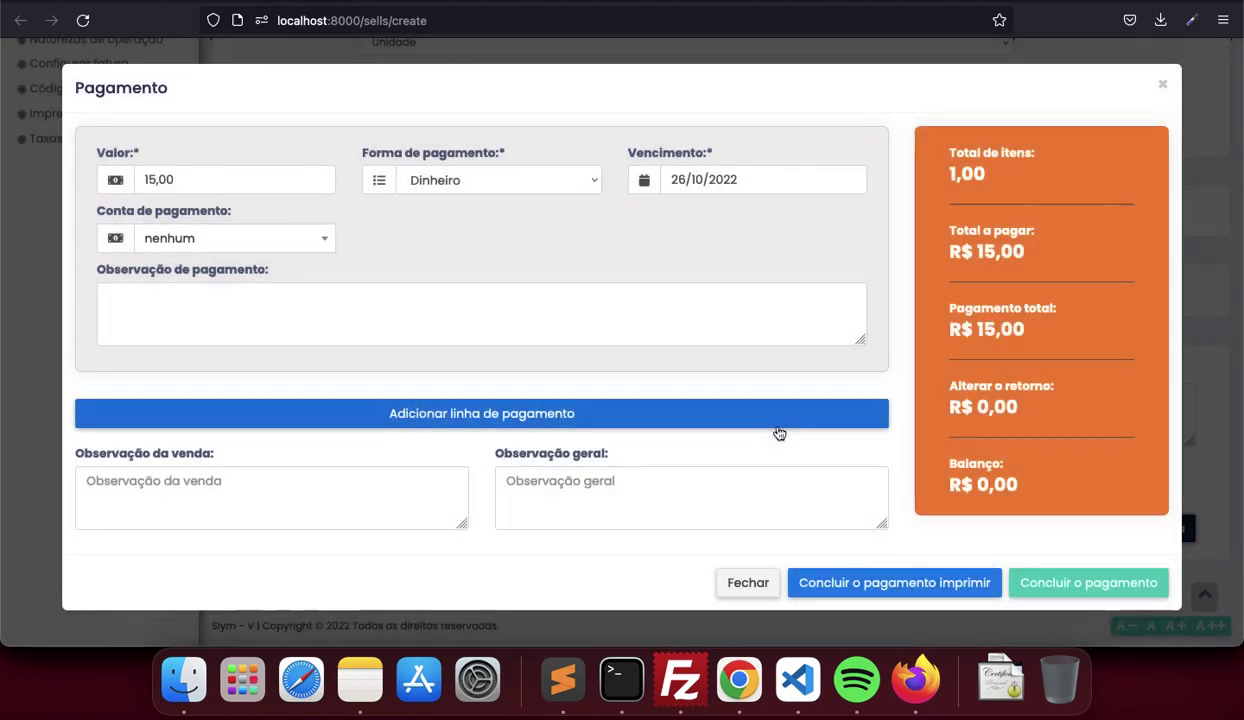
click(292, 238)
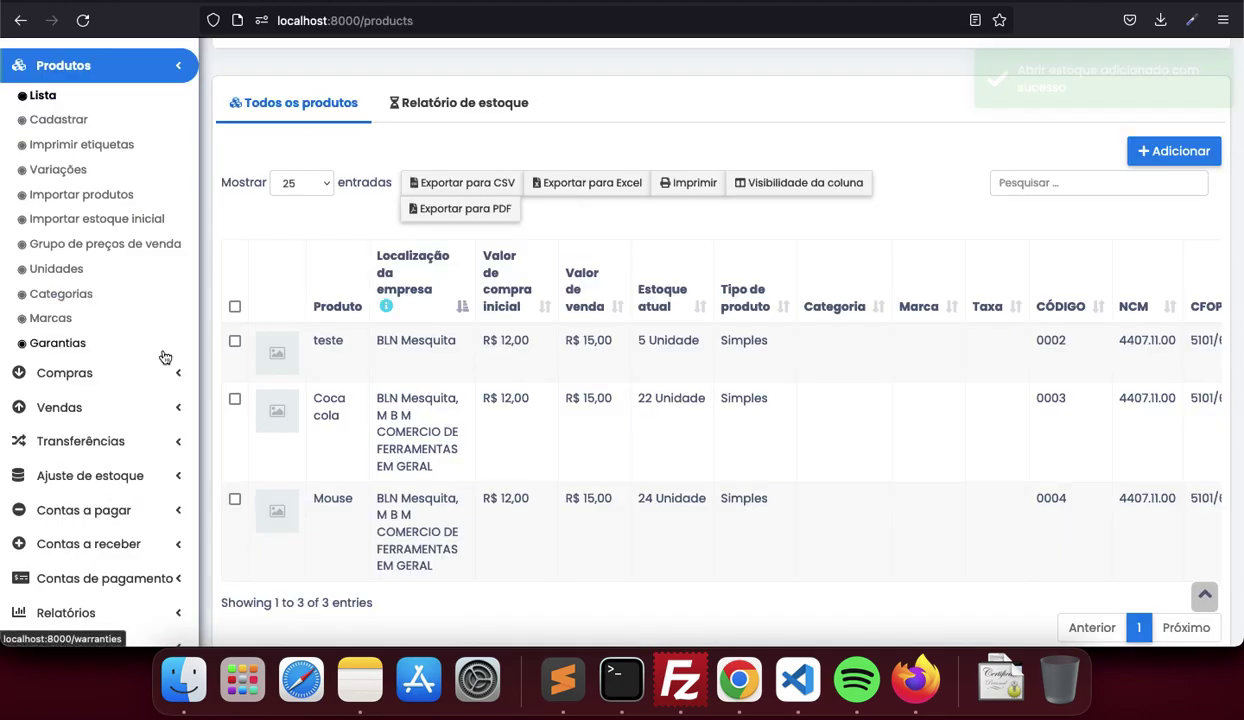
scroll(141, 453, down, 2)
Open Contas de pagamento > Lista de contas and dismiss the new account form
click(130, 485)
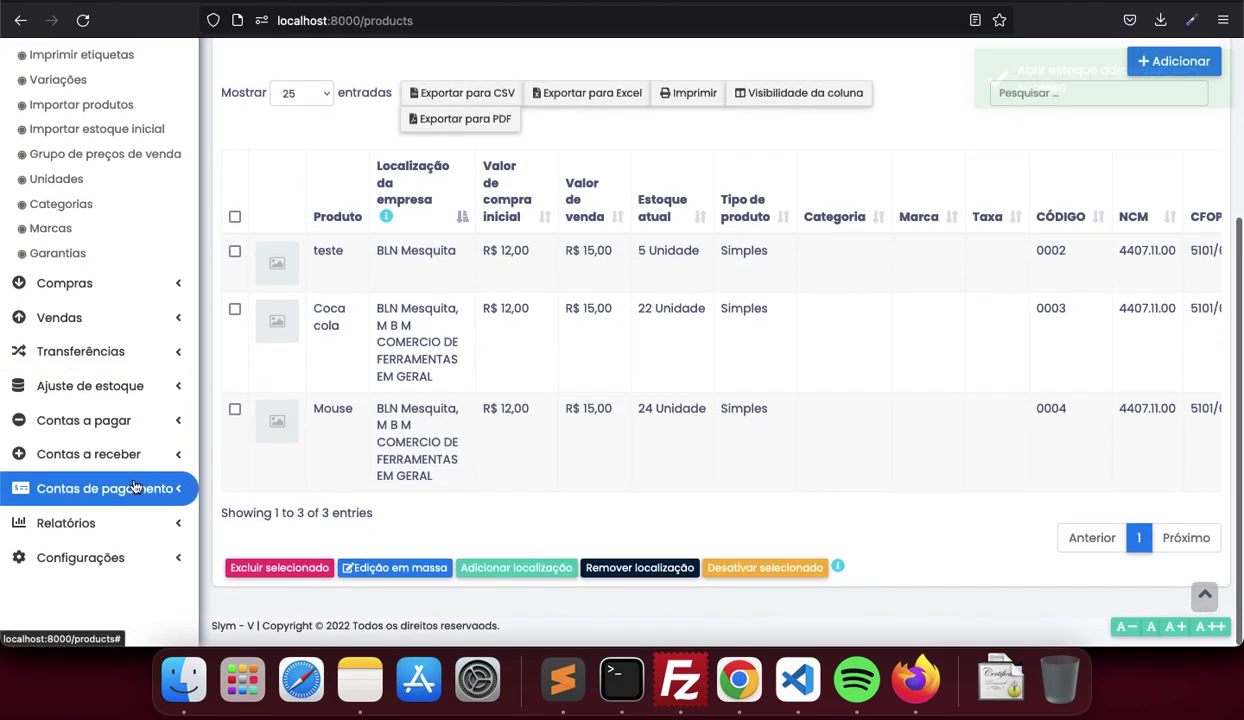
click(101, 526)
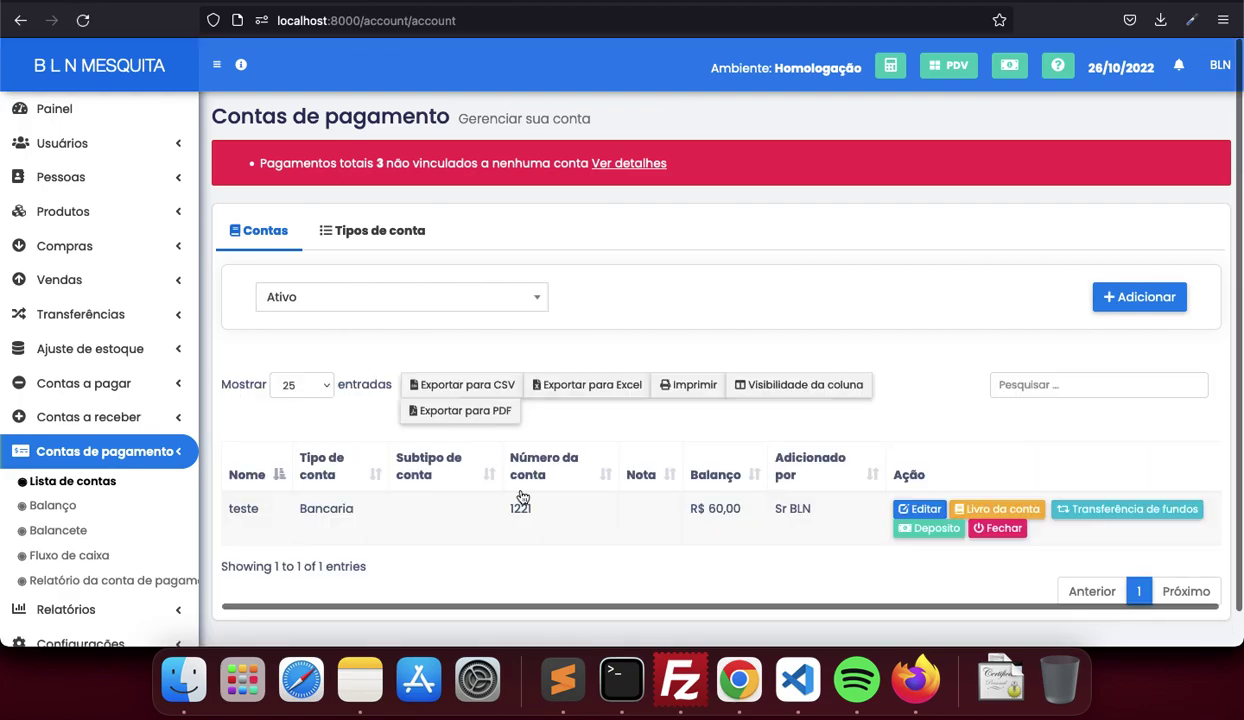
click(1147, 300)
key(Escape)
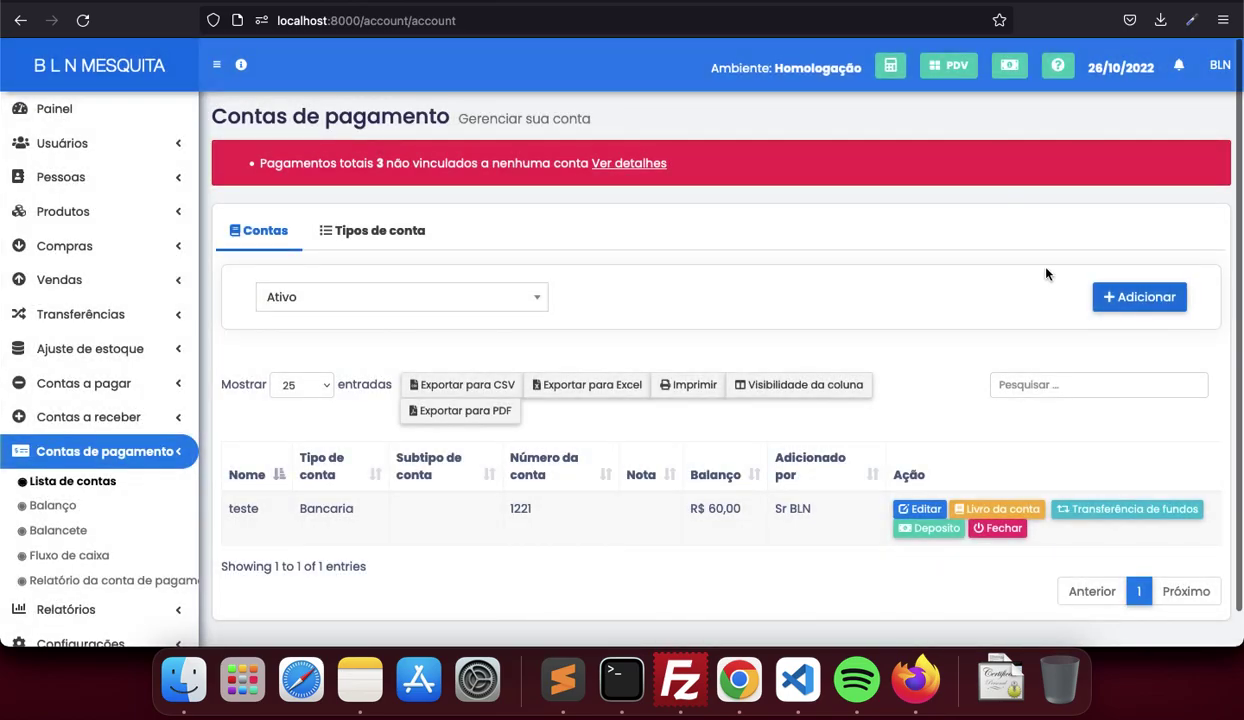
scroll(786, 340, down, 1)
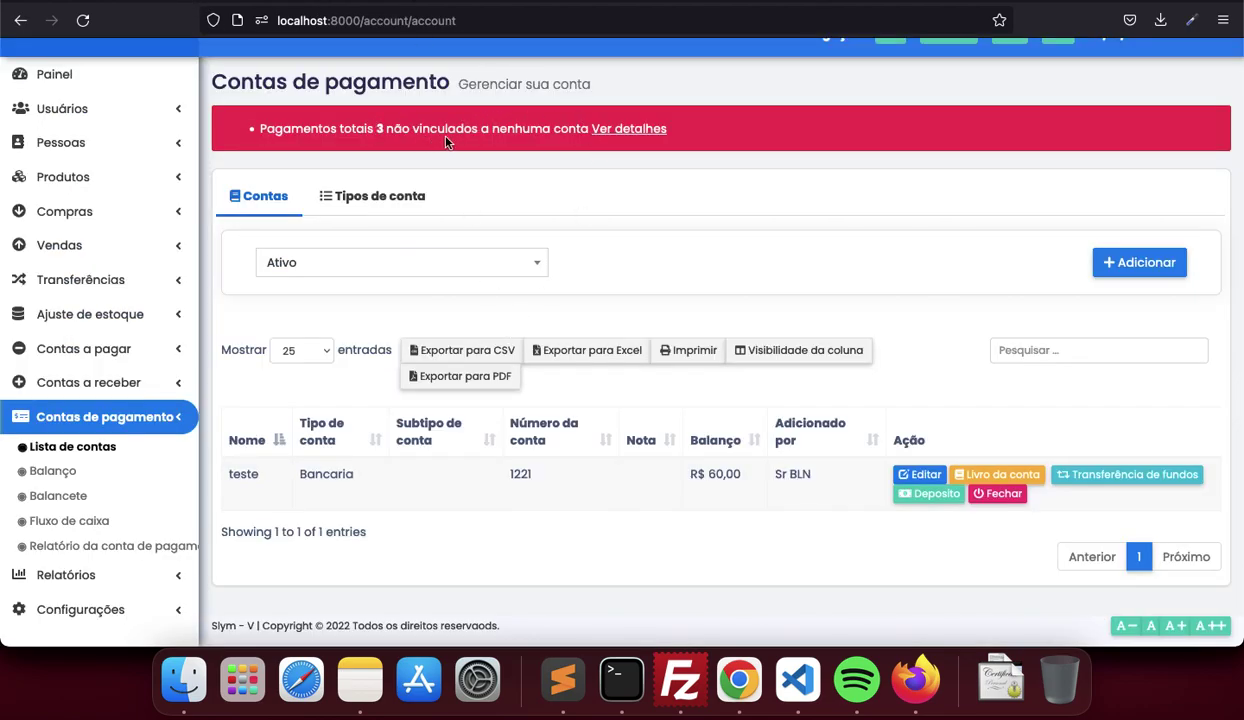
Review the payment account report of seven sale payments, including unlinked ones
click(618, 128)
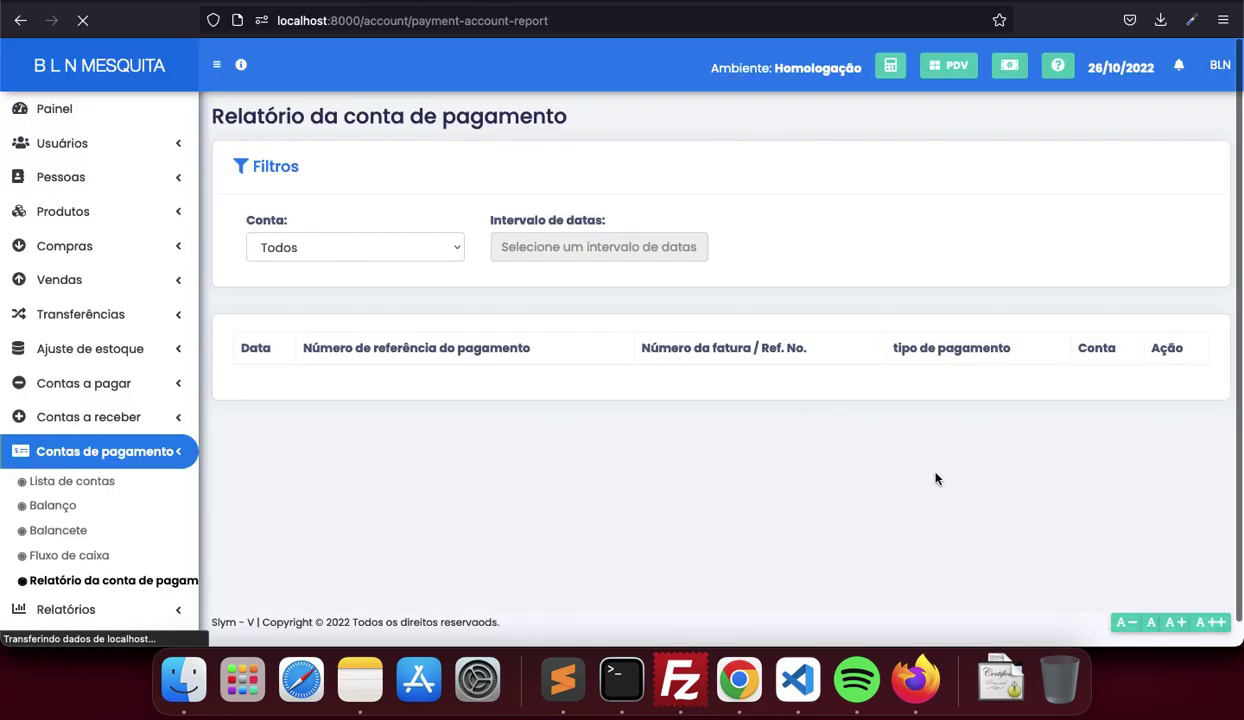
scroll(936, 479, down, 3)
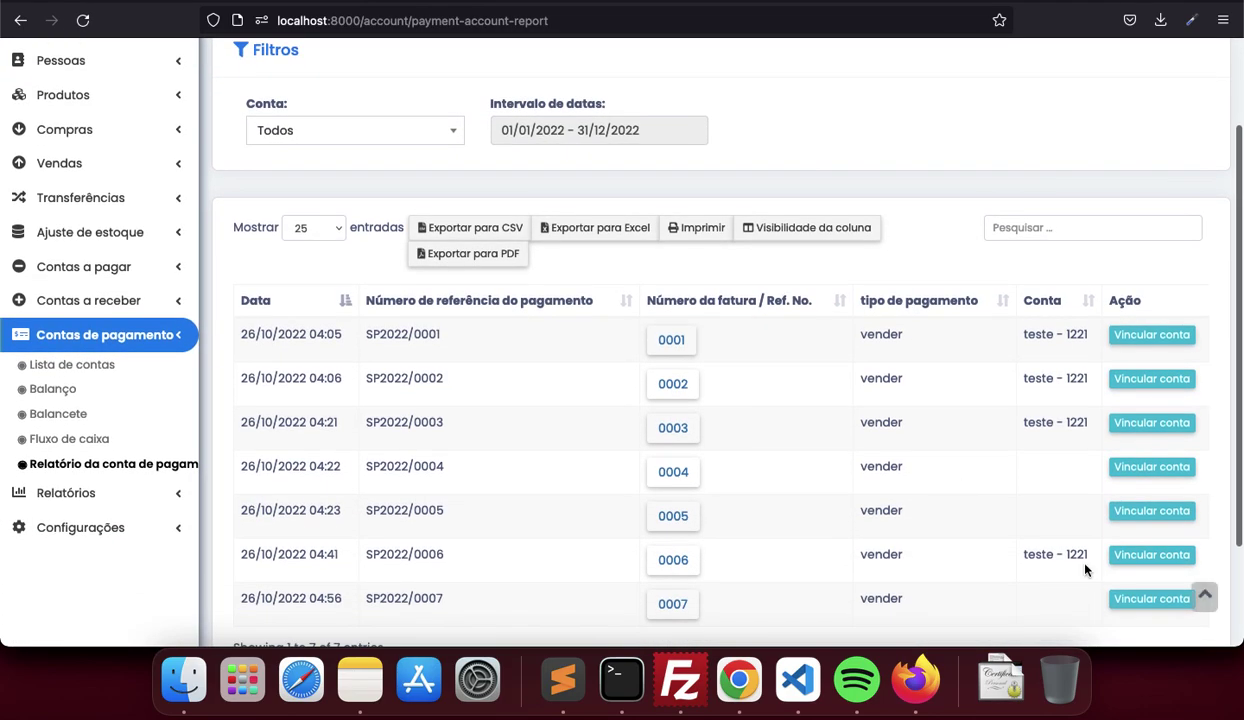
scroll(1086, 570, down, 3)
scroll(1072, 430, up, 5)
scroll(1070, 436, down, 1)
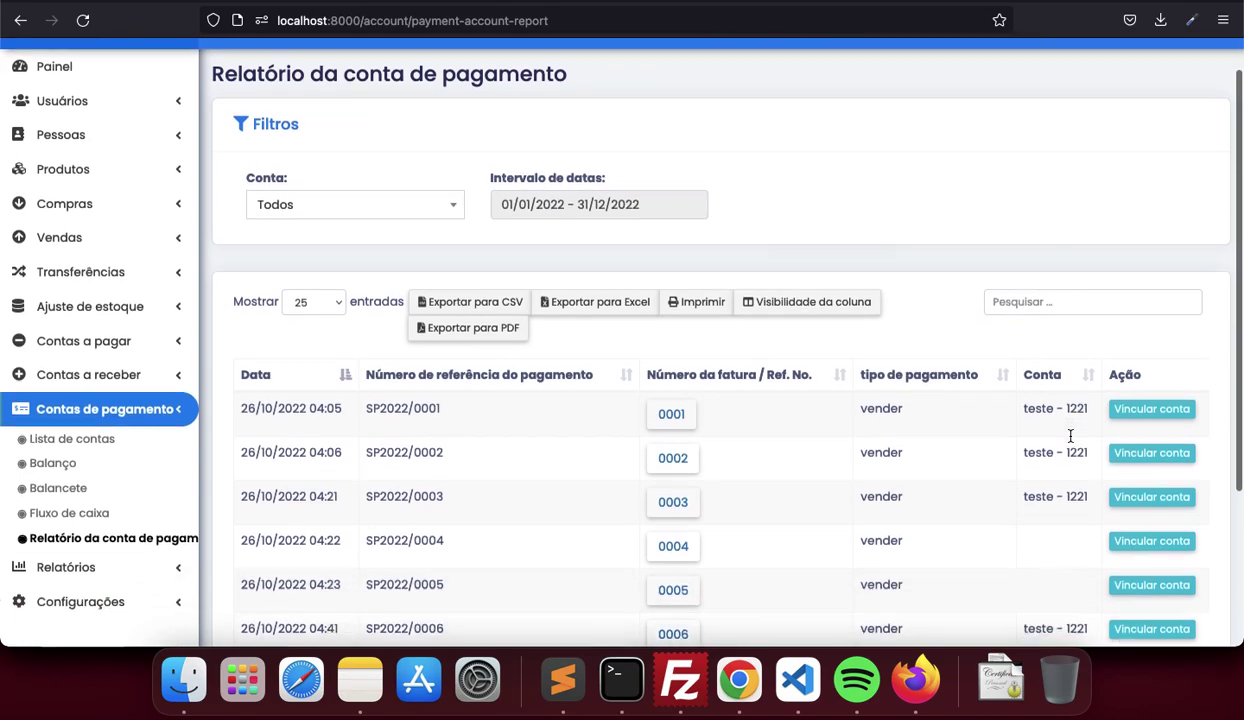
scroll(1070, 436, down, 3)
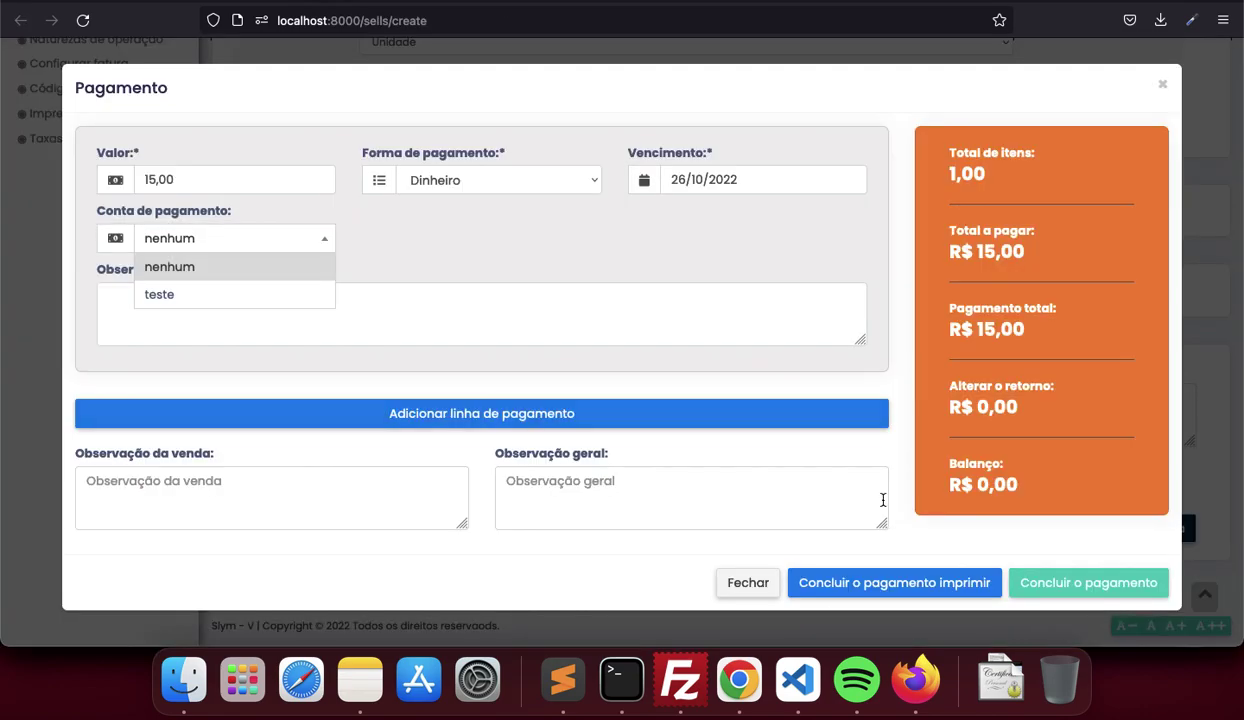
Complete the R$ 15,00 cash payment and start issuing an NF-e for sale 0008
click(646, 248)
click(1100, 582)
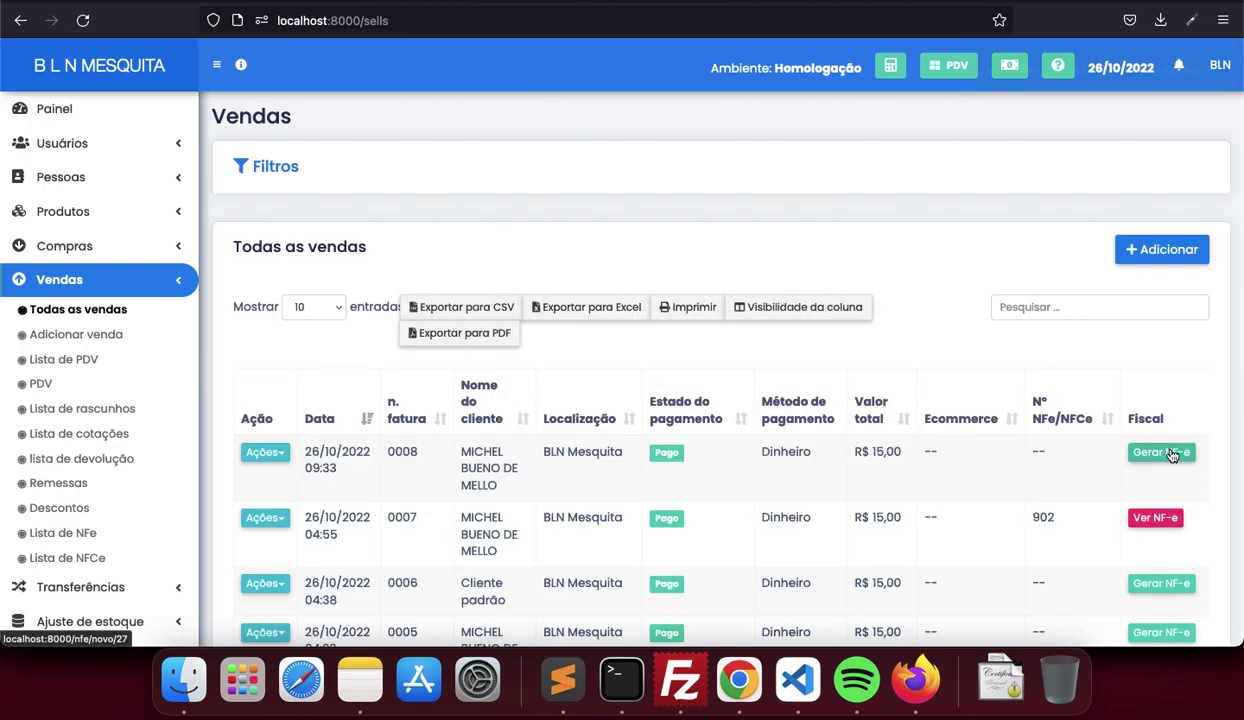
click(1160, 453)
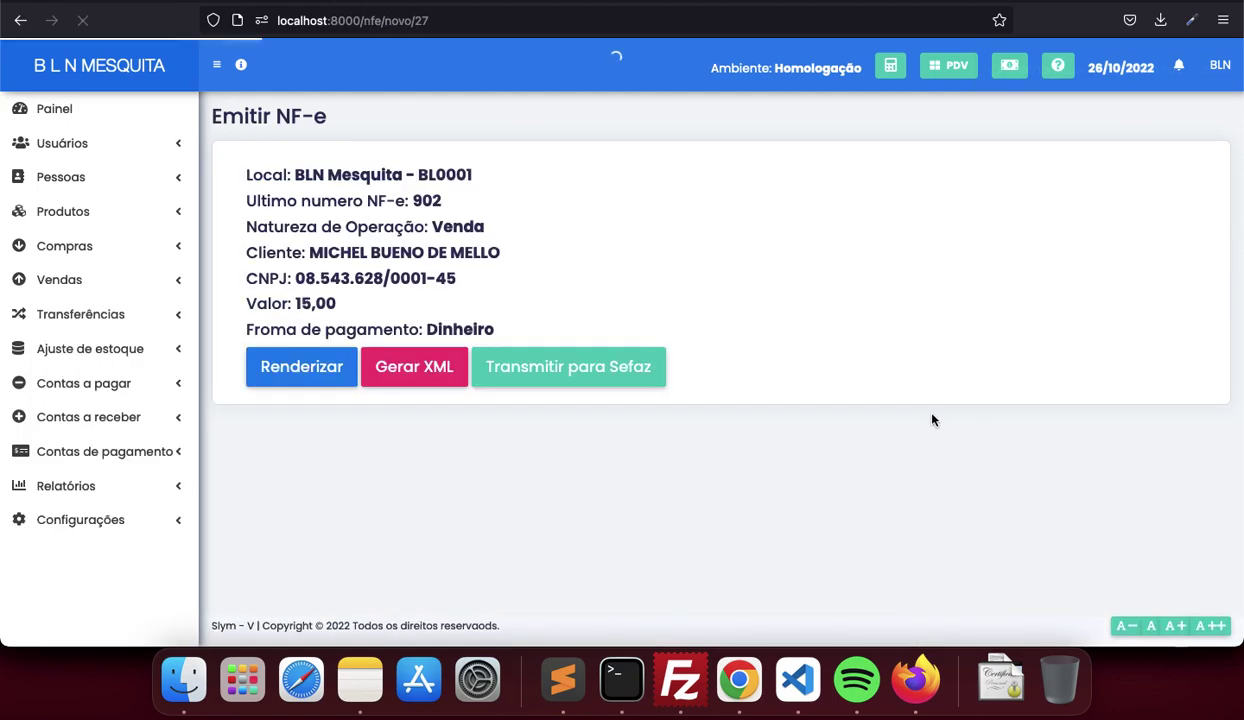
Preview the DANFE and XML, then transmit the NF-e to Sefaz and acknowledge success
click(307, 366)
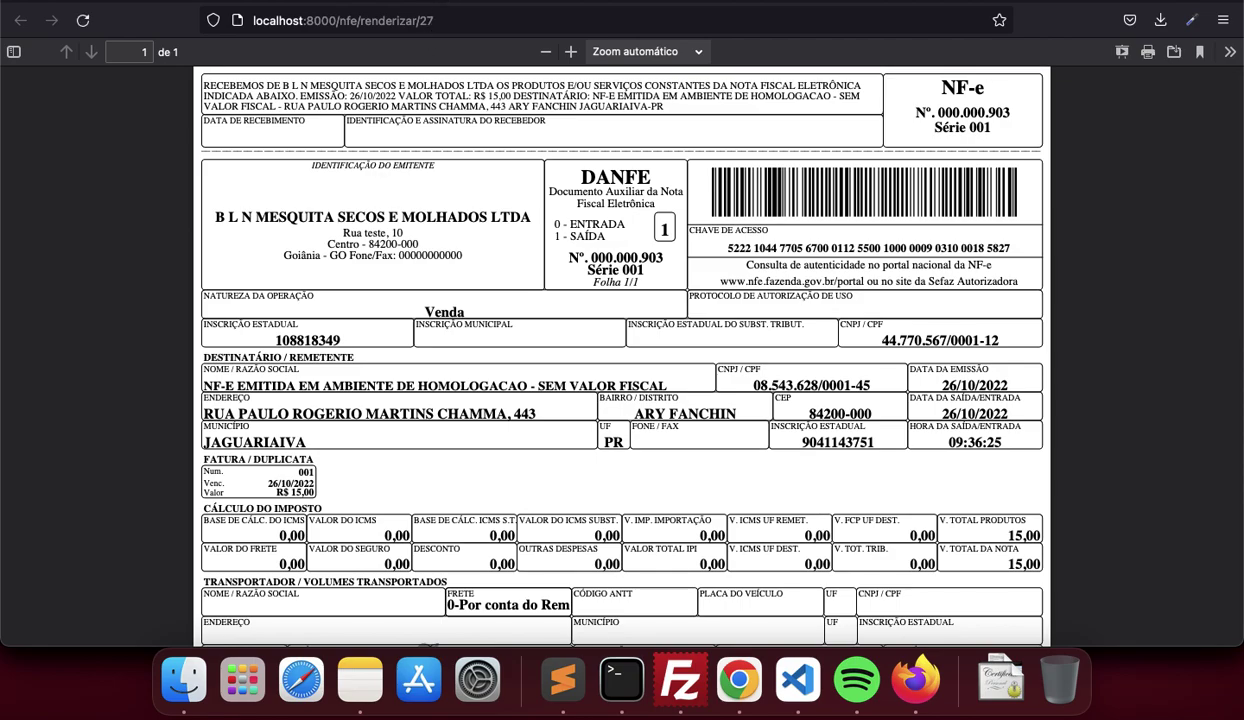
key(super+Left)
click(421, 369)
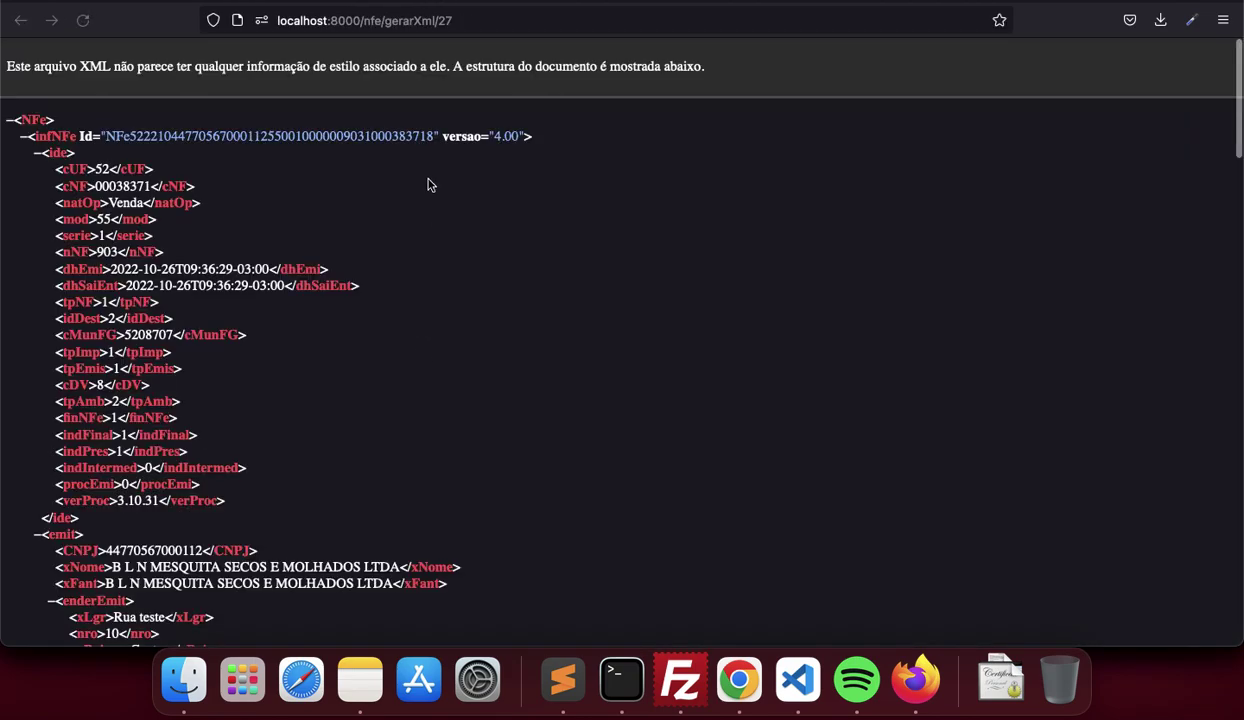
scroll(391, 376, down, 15)
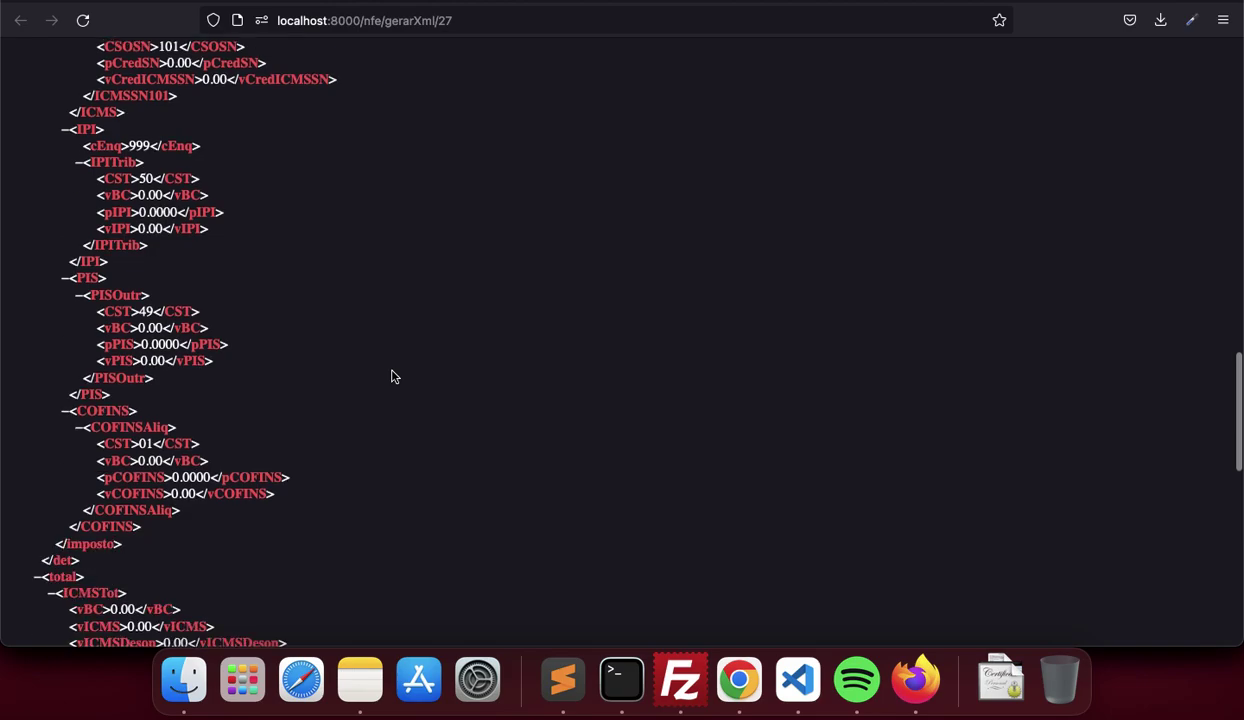
scroll(391, 376, up, 10)
key(super+w)
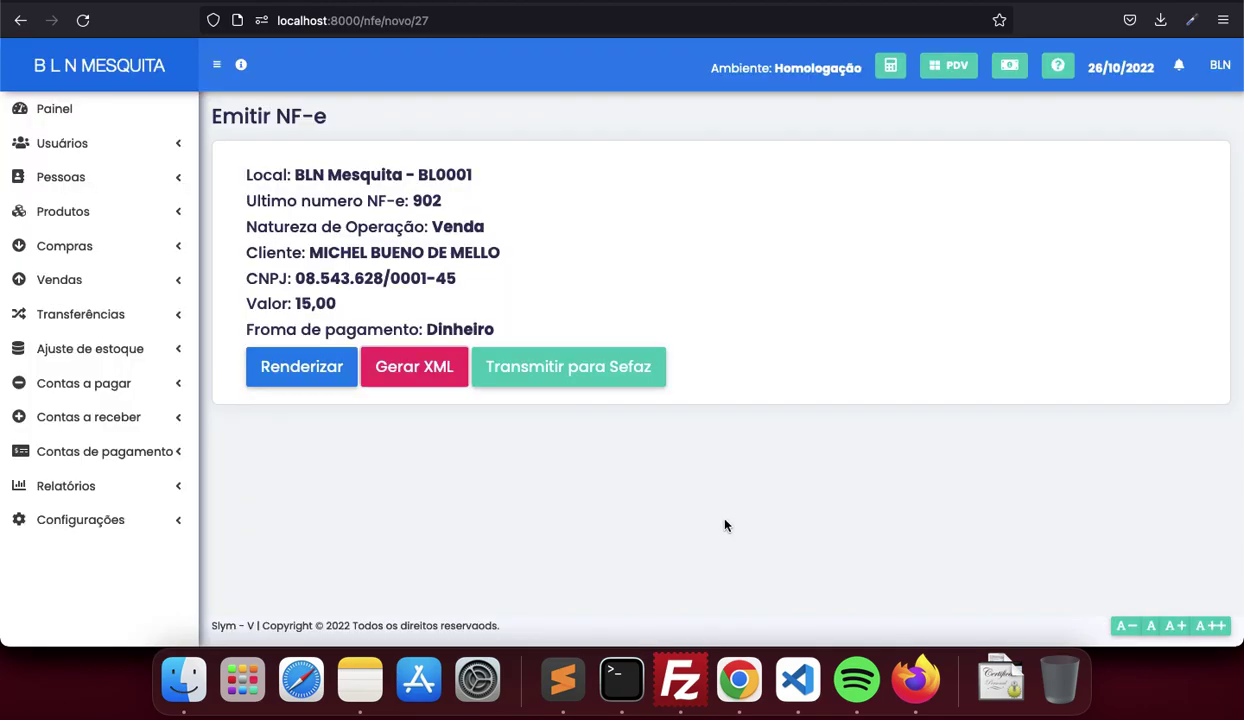
click(580, 366)
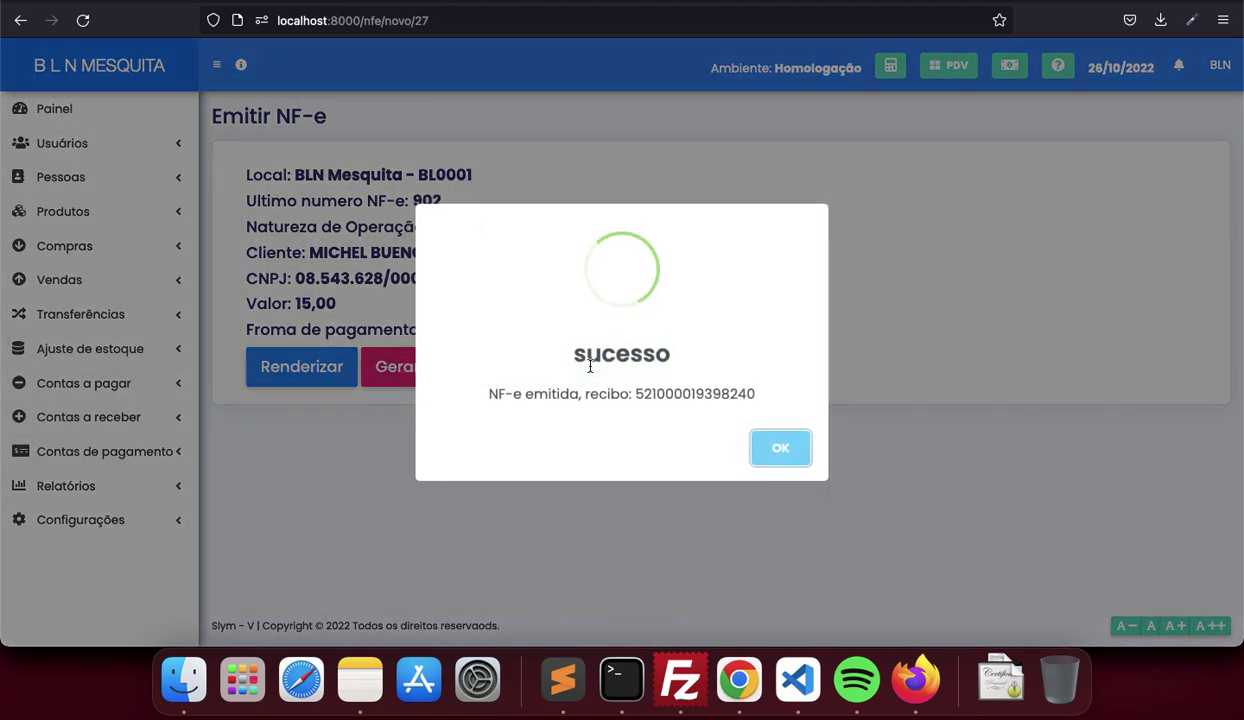
click(776, 447)
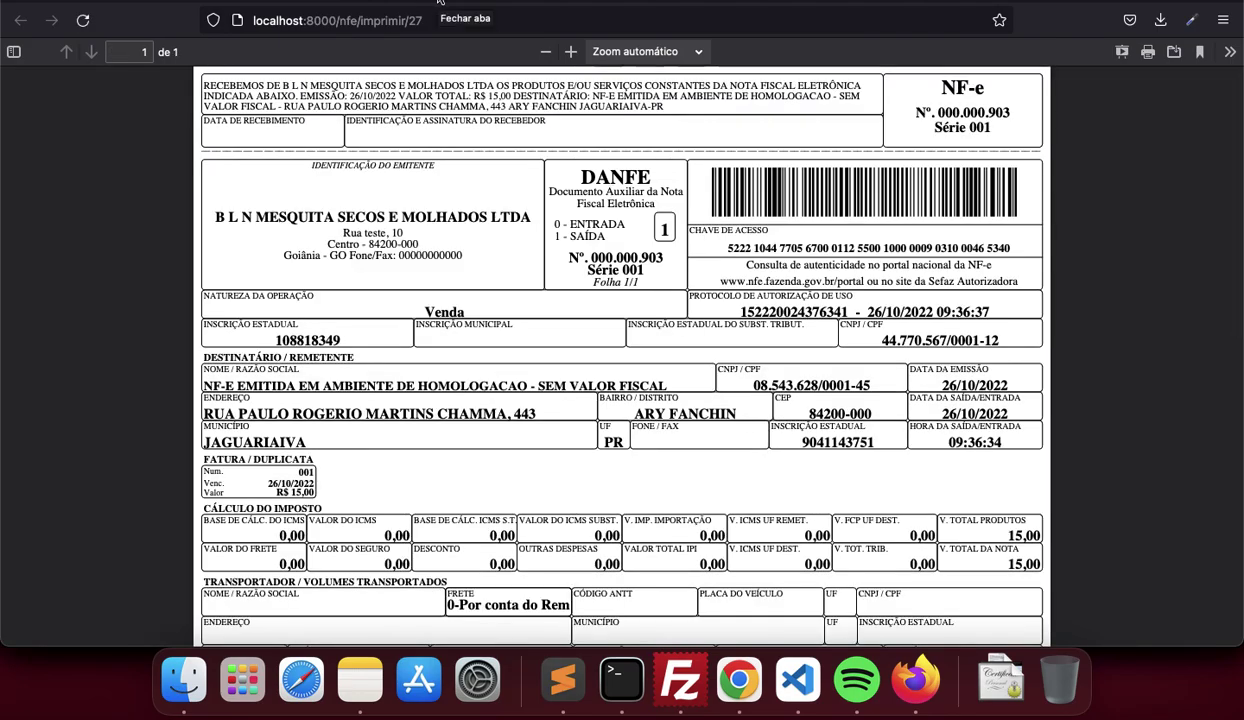
Close the DANFE and query Sefaz, confirming NF-e 903 is authorized
scroll(475, 288, down, 4)
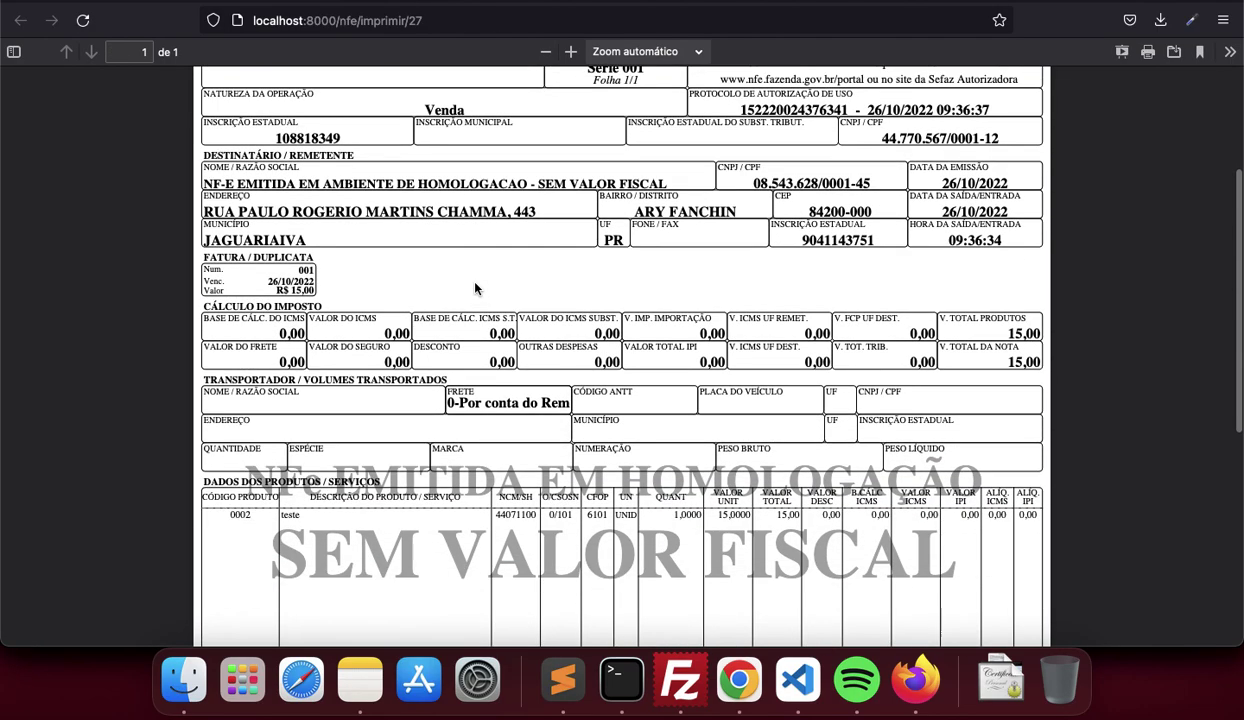
key(super+w)
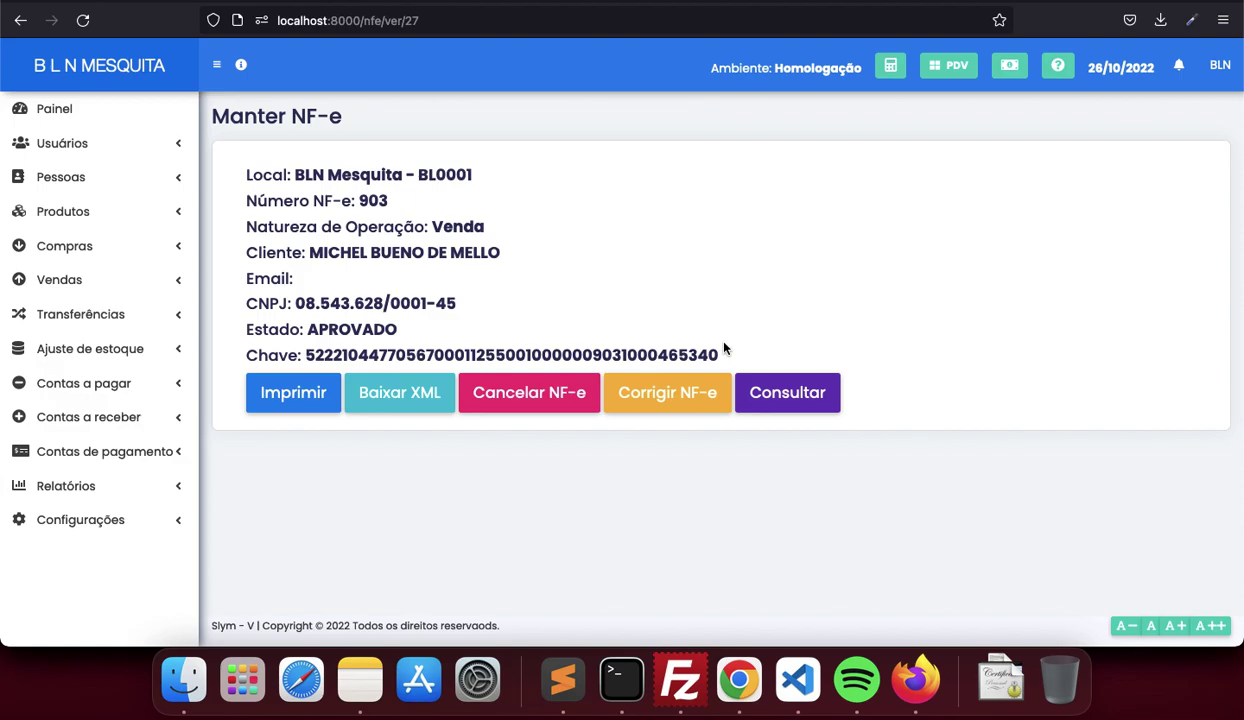
click(760, 389)
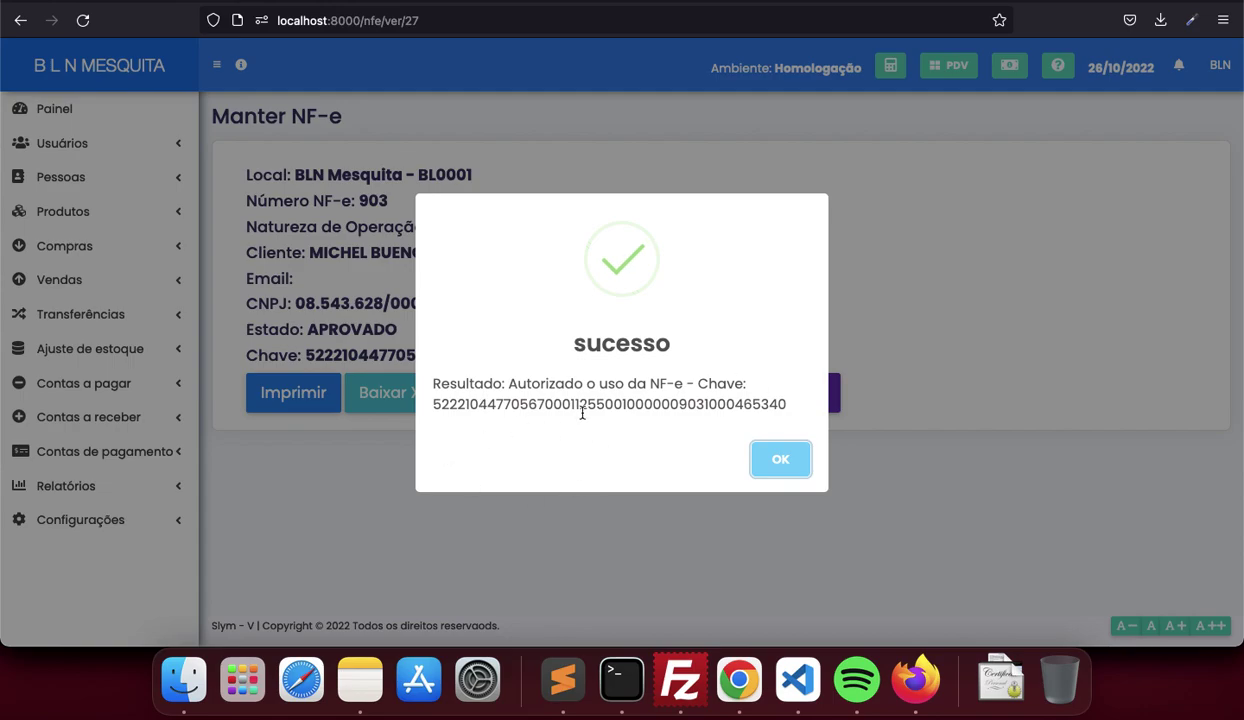
double_click(748, 404)
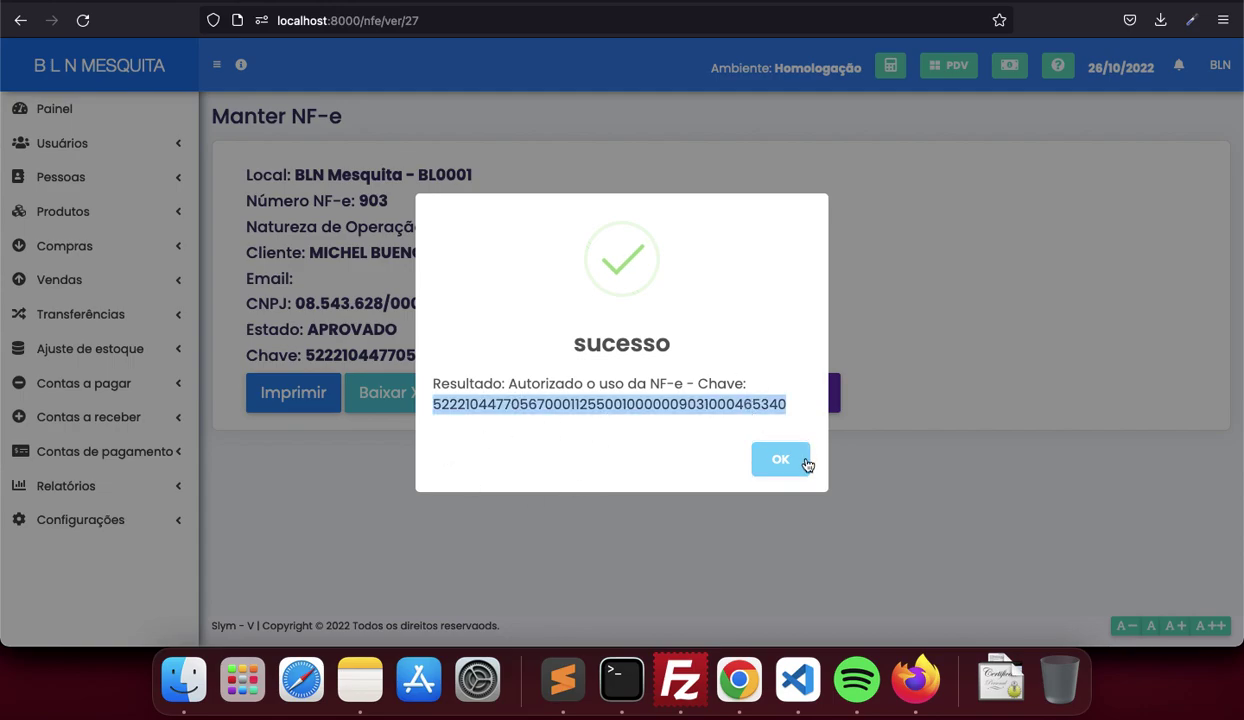
click(798, 461)
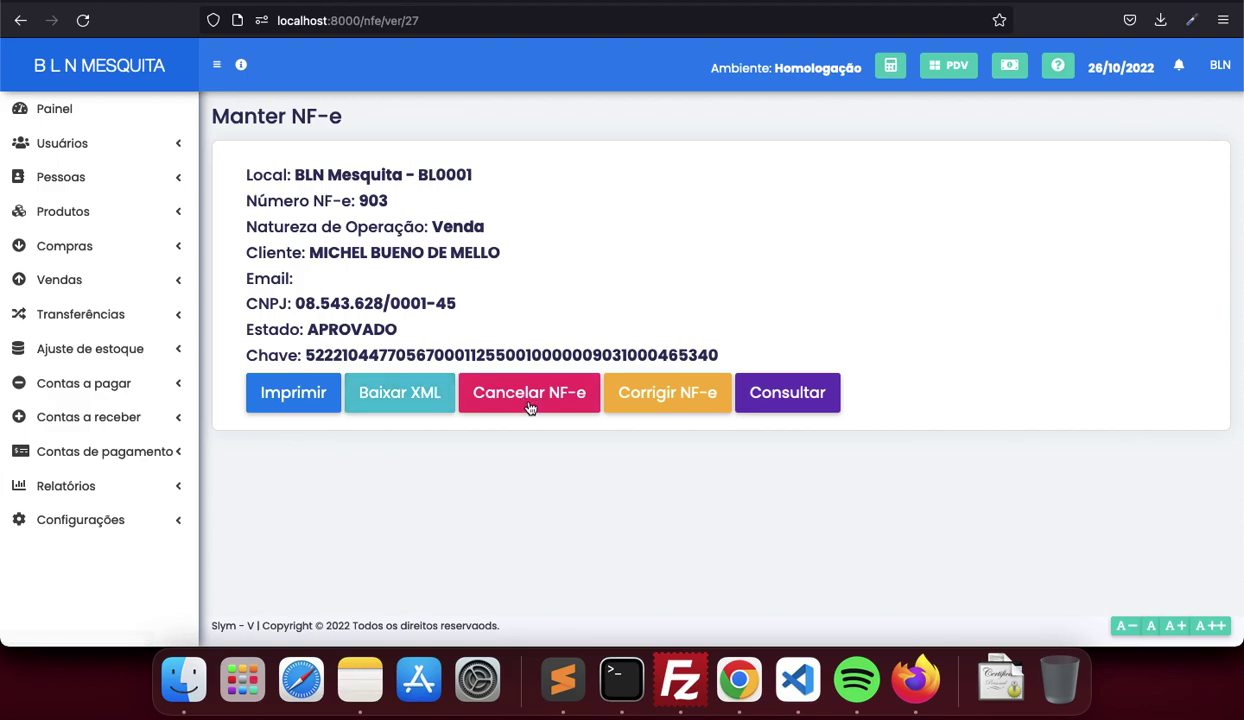
File correction letter 'teste de correcao nfe' for NF-e 903, view its CC-e printout, then close it
click(641, 394)
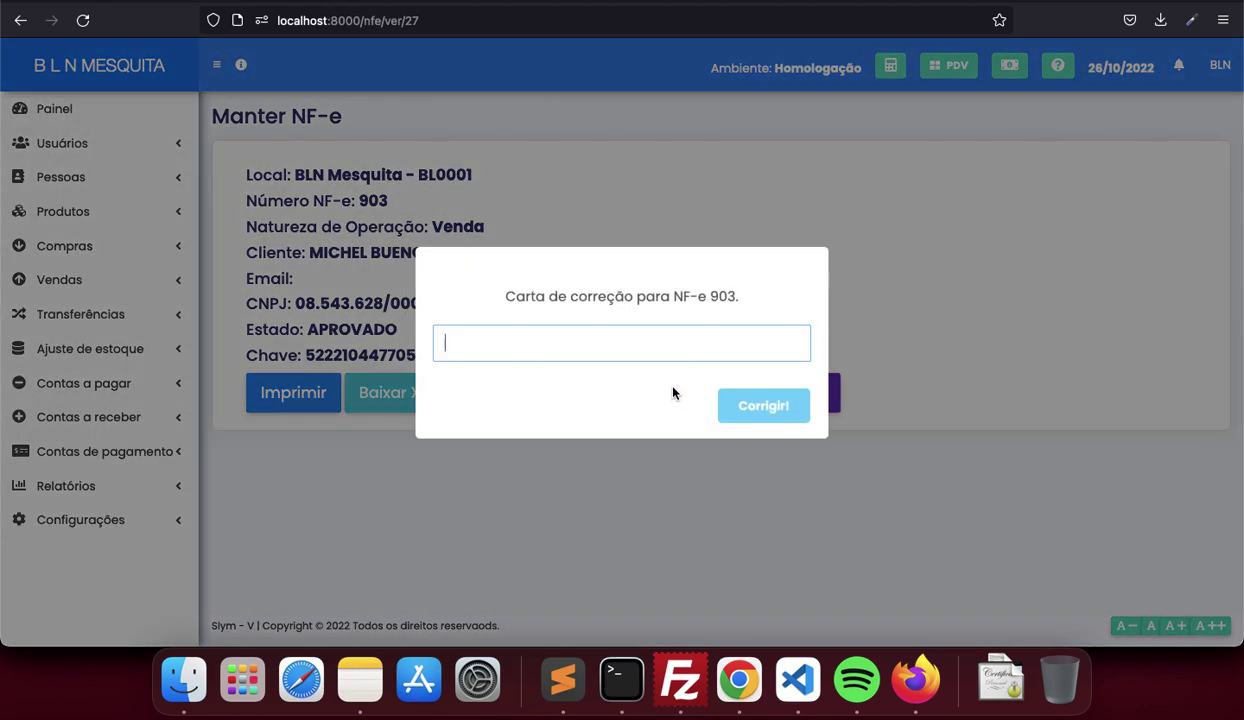
text(teste de correcao nfe)
click(780, 414)
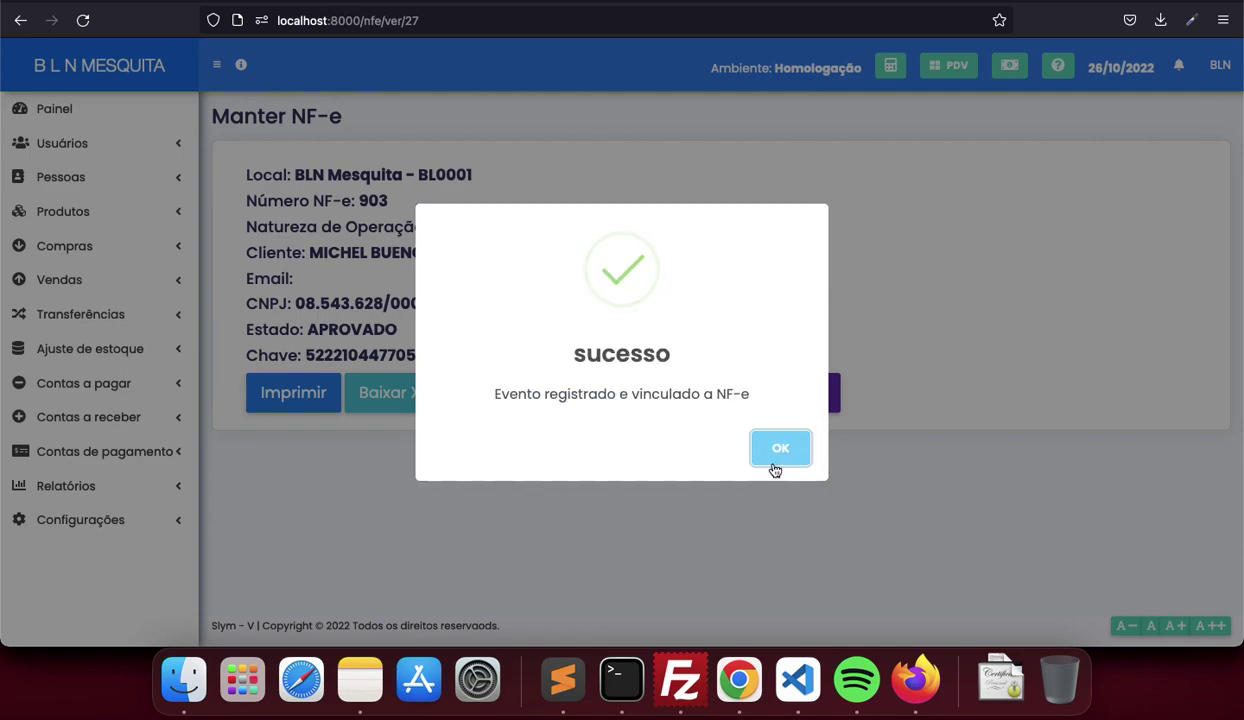
click(777, 449)
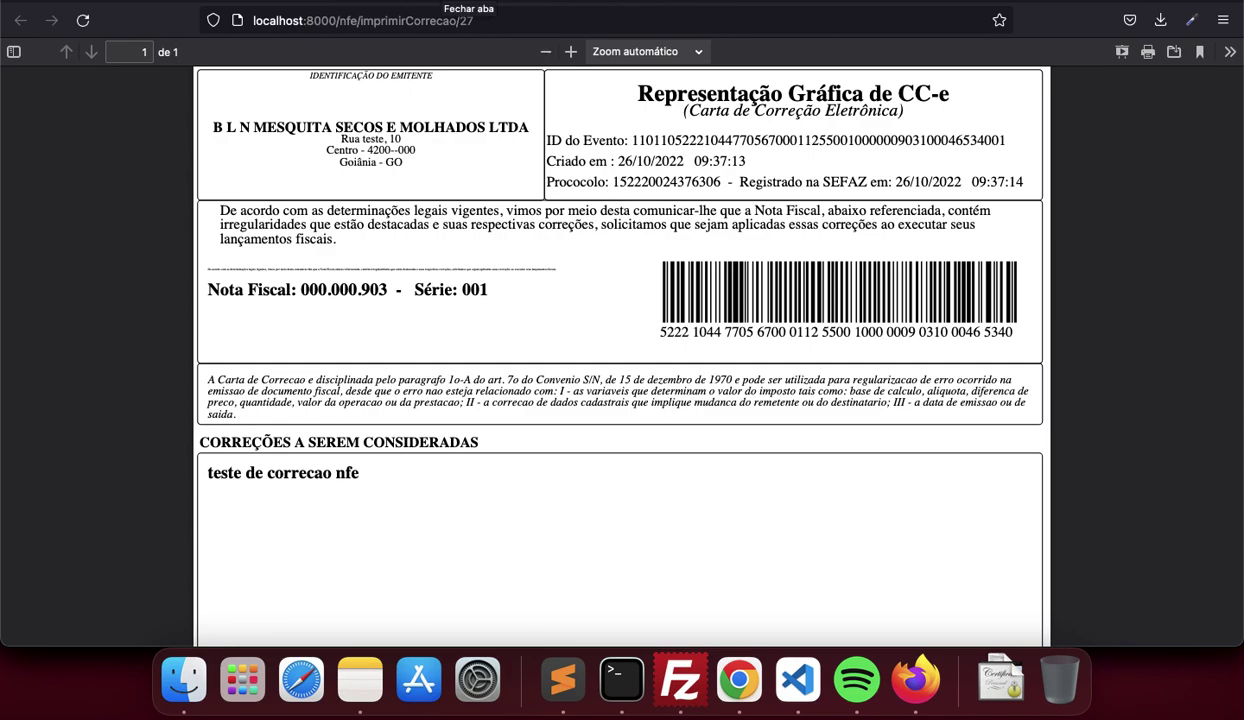
key(super+w)
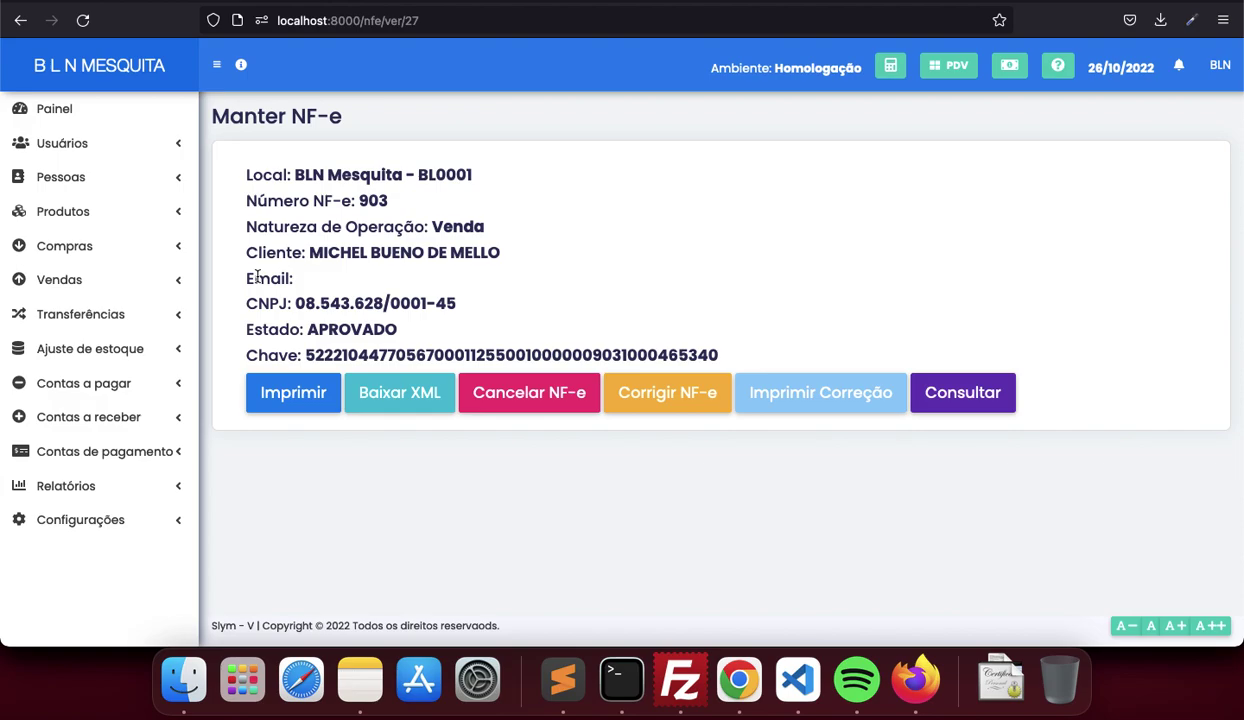
From the PDV screen, close the current cash register with R$ 40,00 counted in cash
click(950, 72)
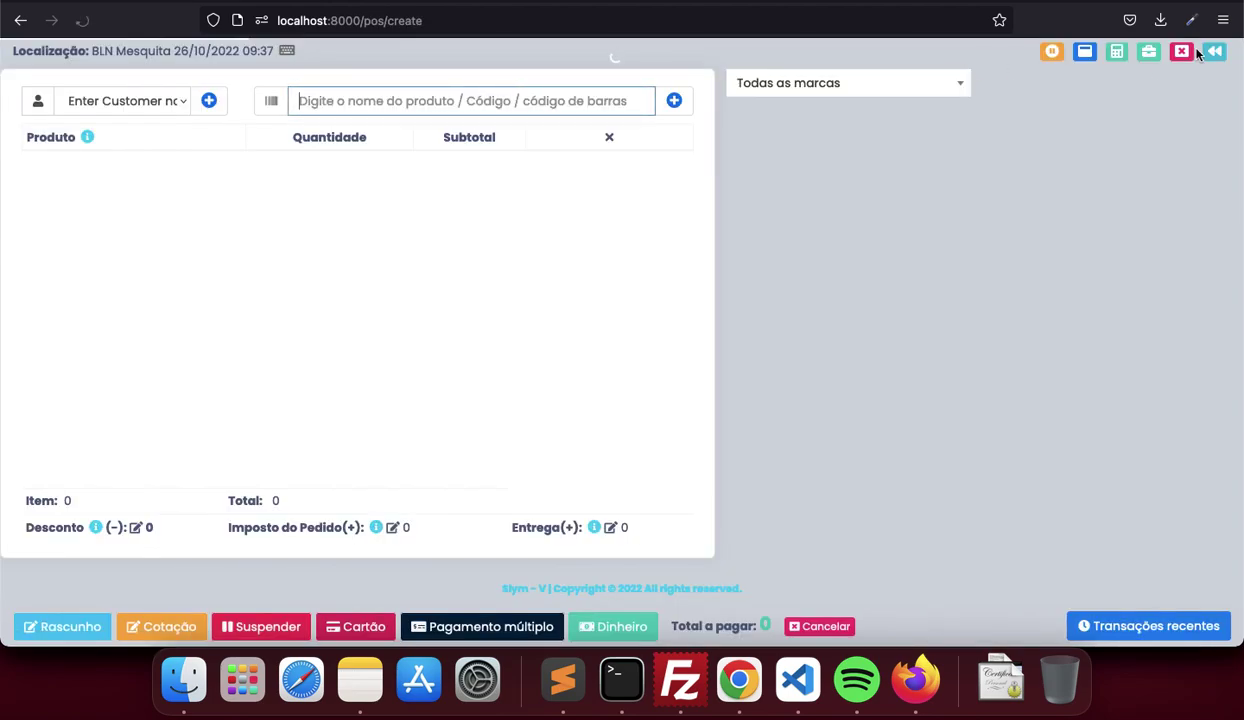
click(1182, 52)
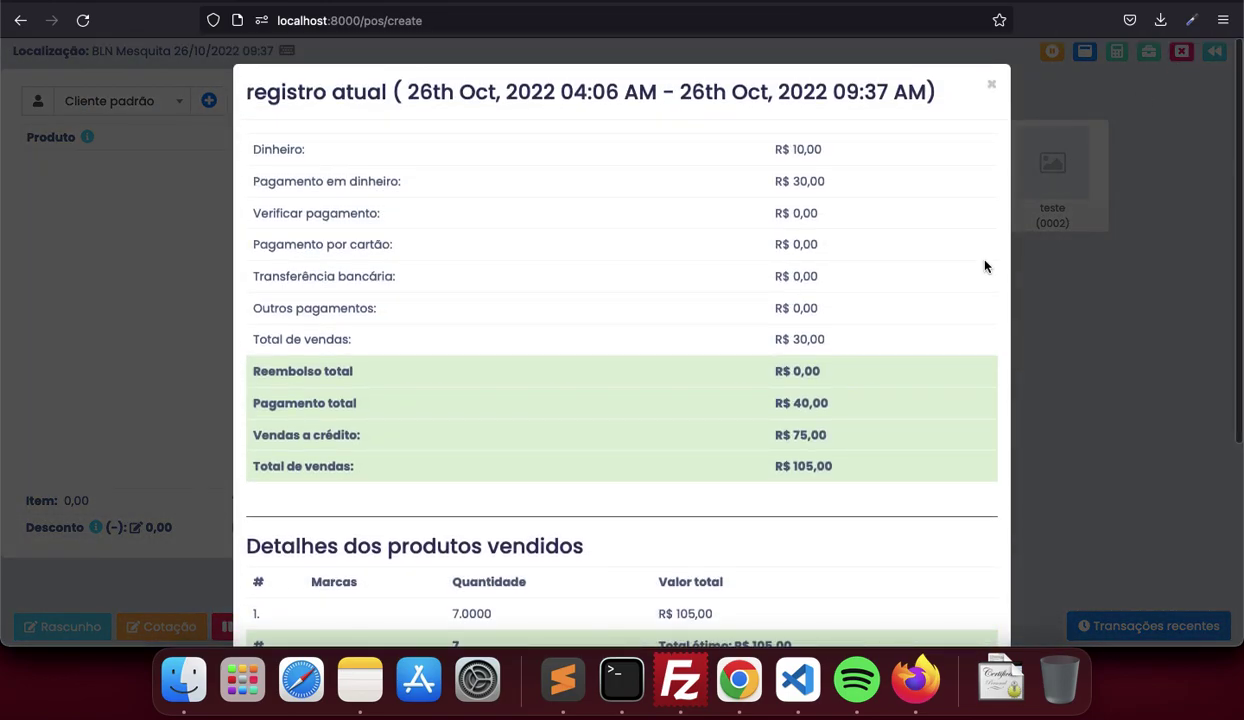
scroll(986, 267, down, 5)
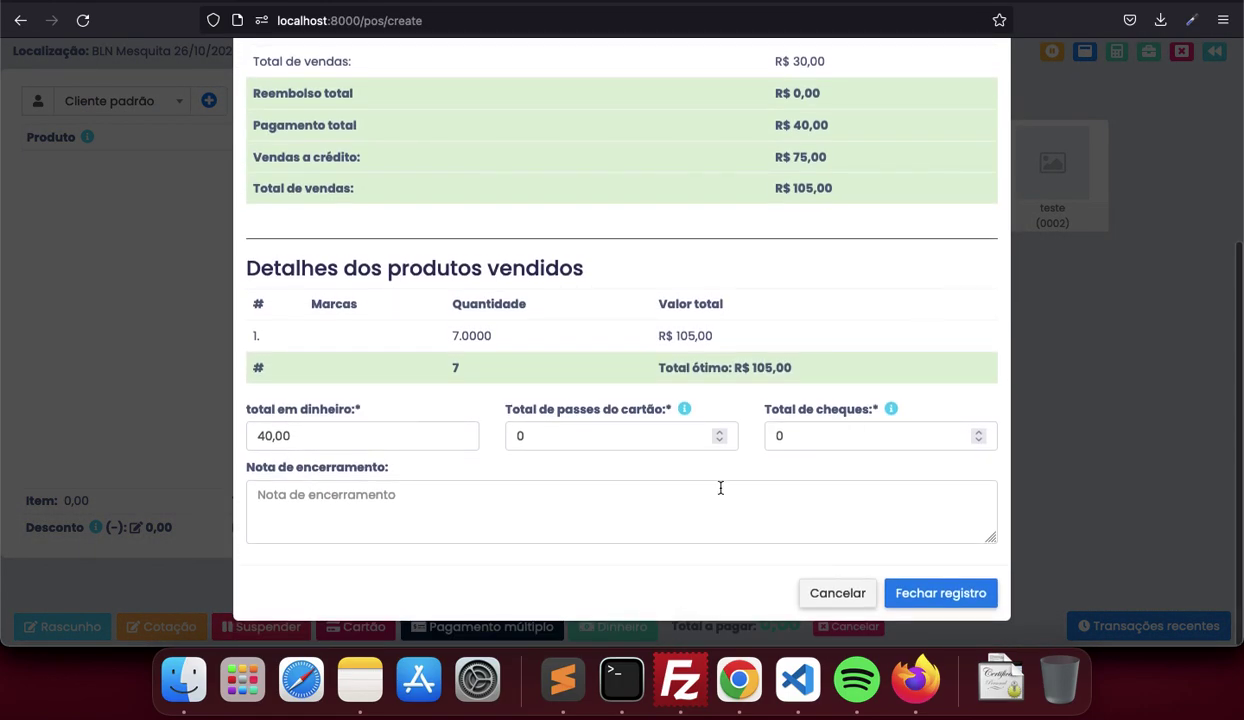
scroll(592, 370, up, 5)
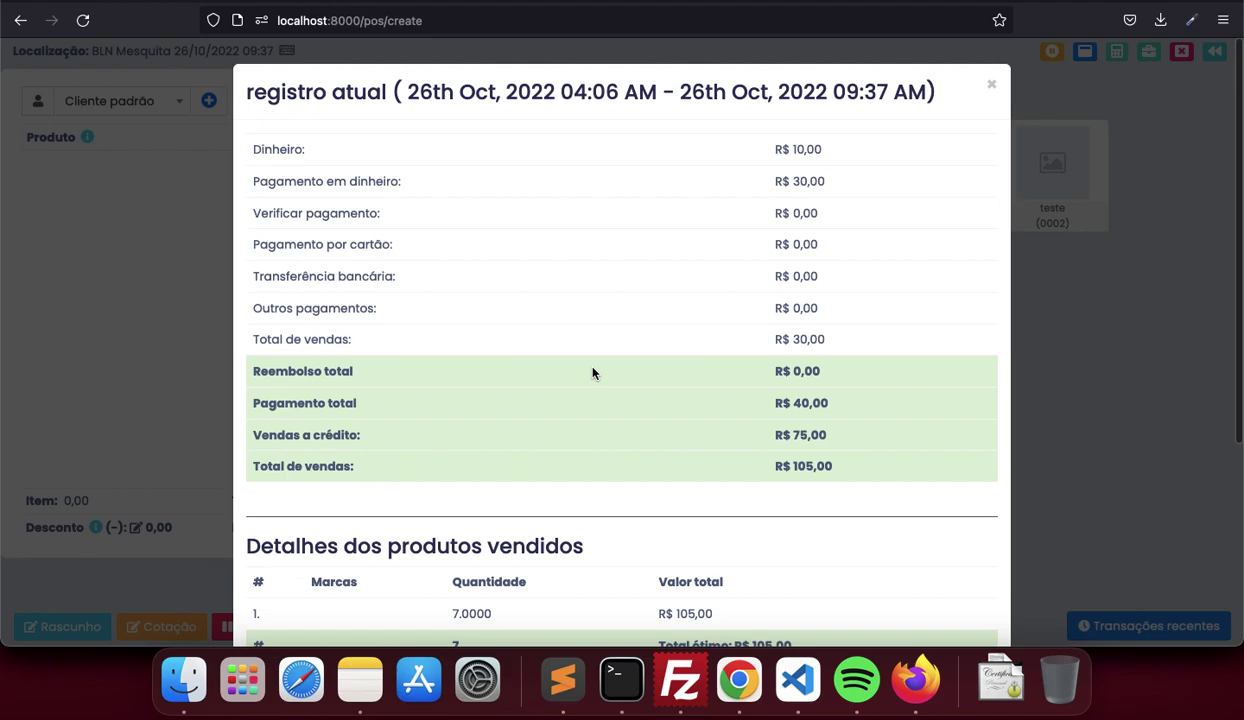
scroll(592, 373, down, 5)
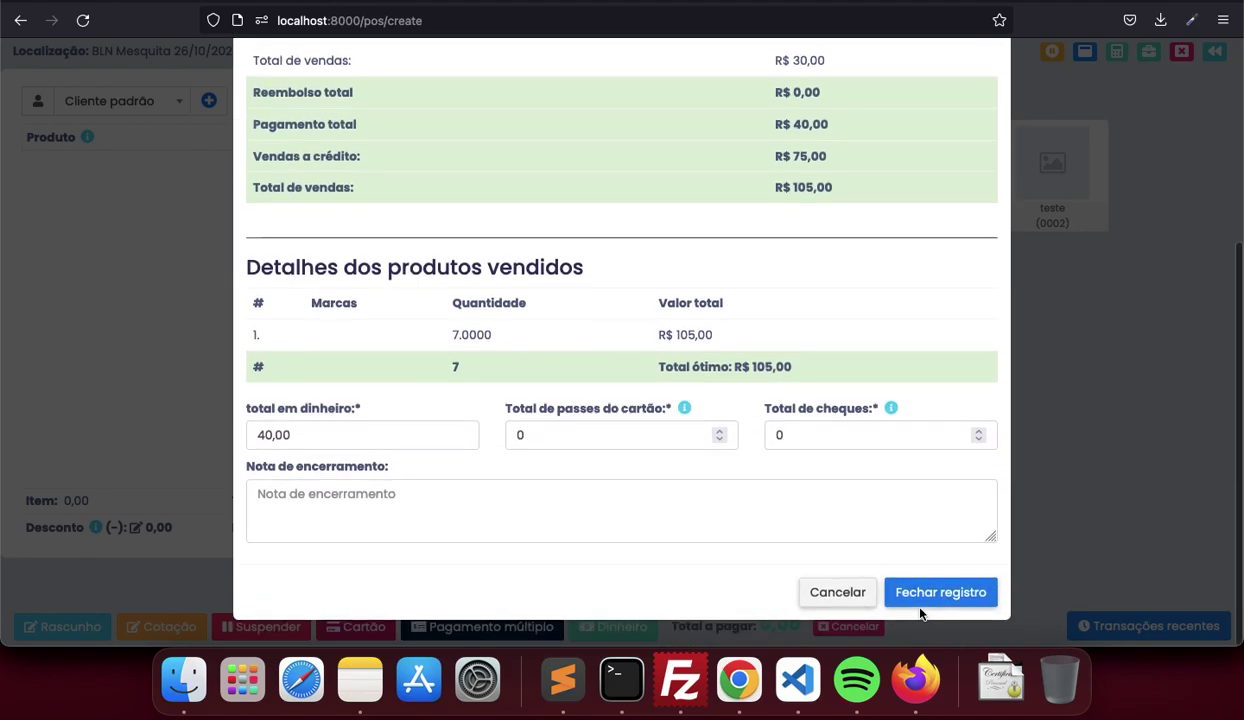
click(921, 610)
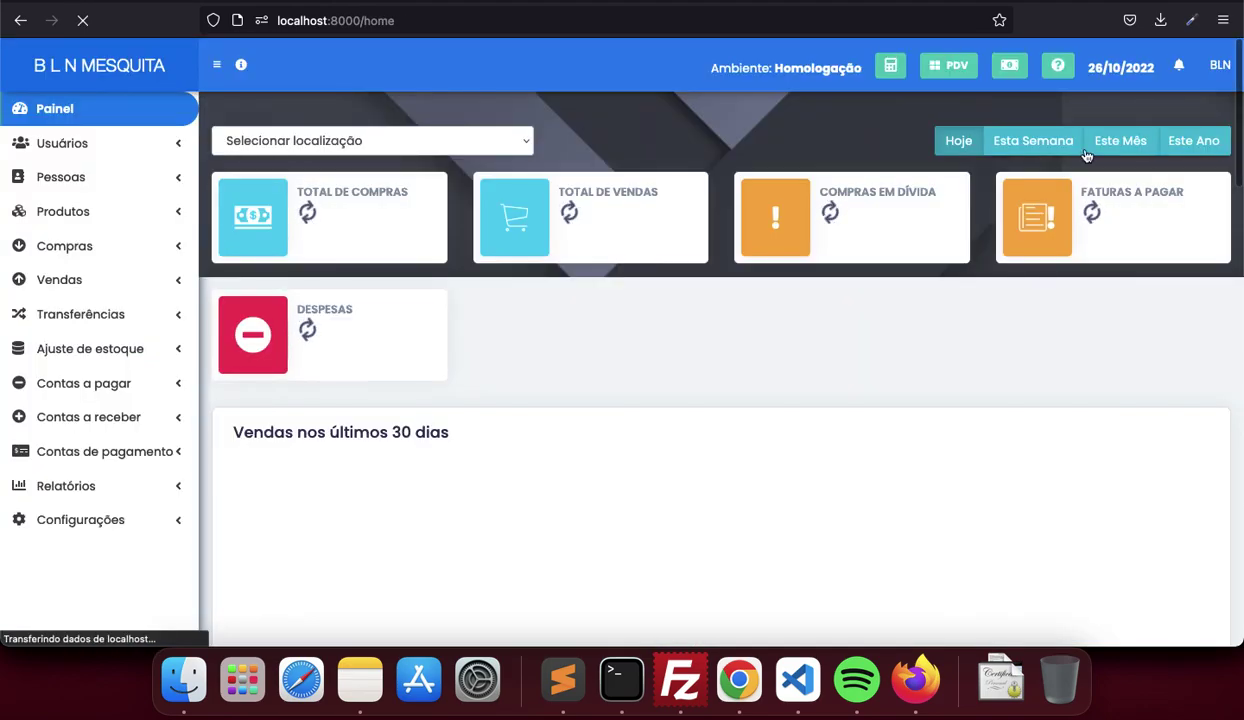
Open a new cash register at BLN Mesquita (BL0001) with 0 in cash
click(955, 70)
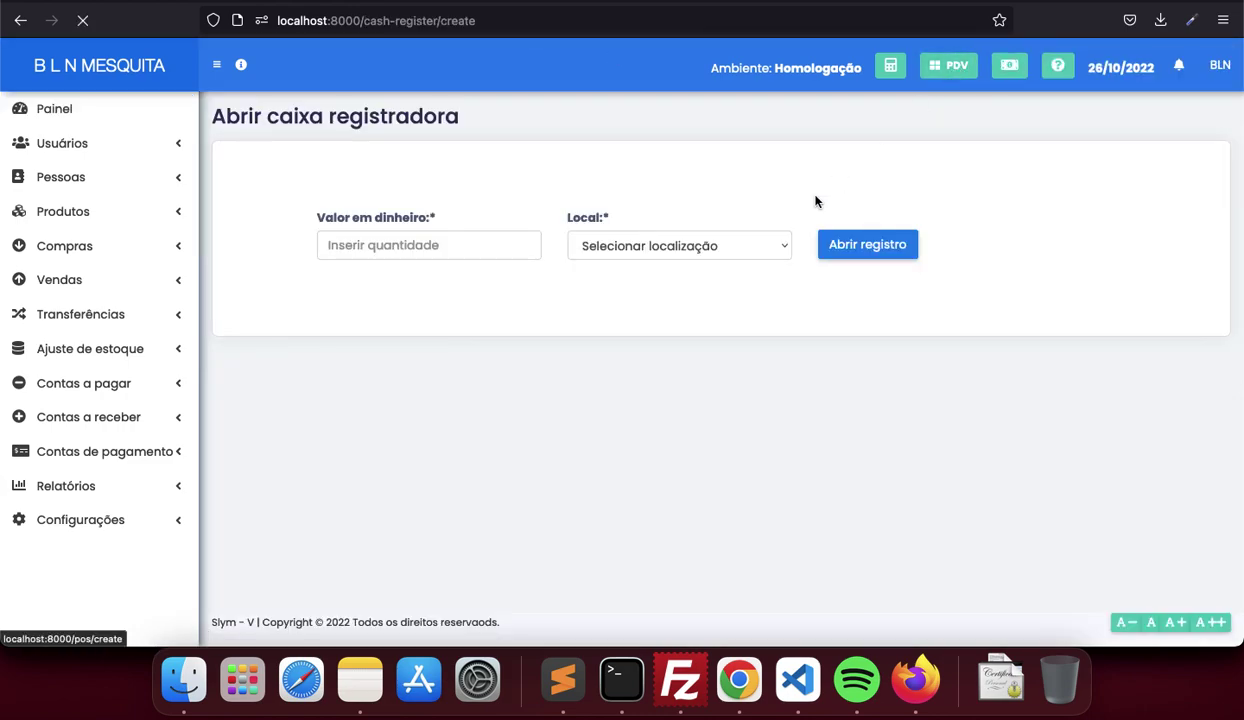
click(511, 255)
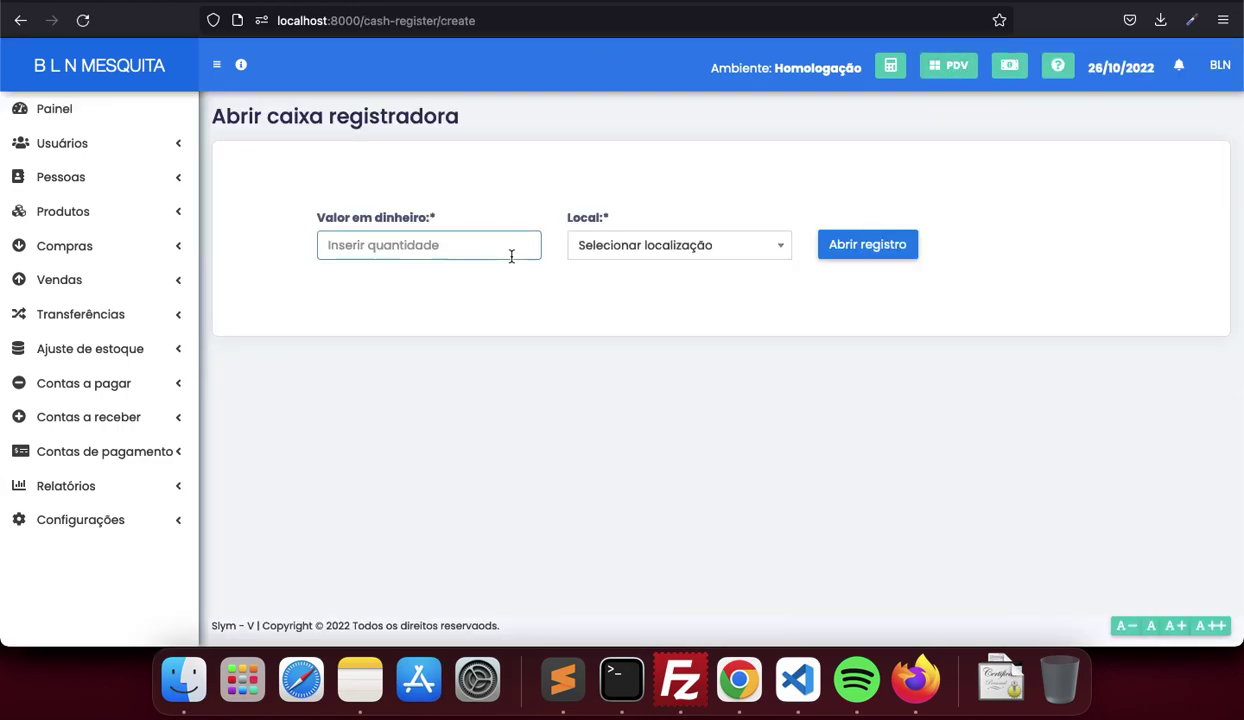
text(0)
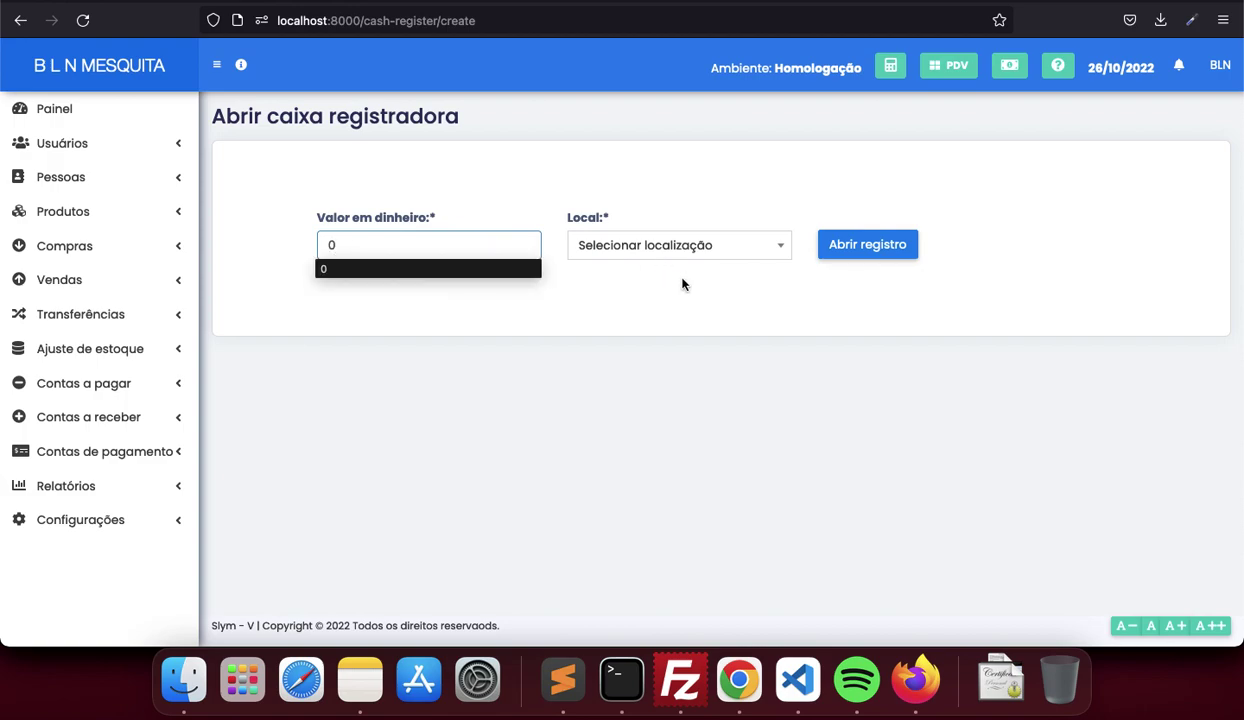
click(680, 249)
click(683, 302)
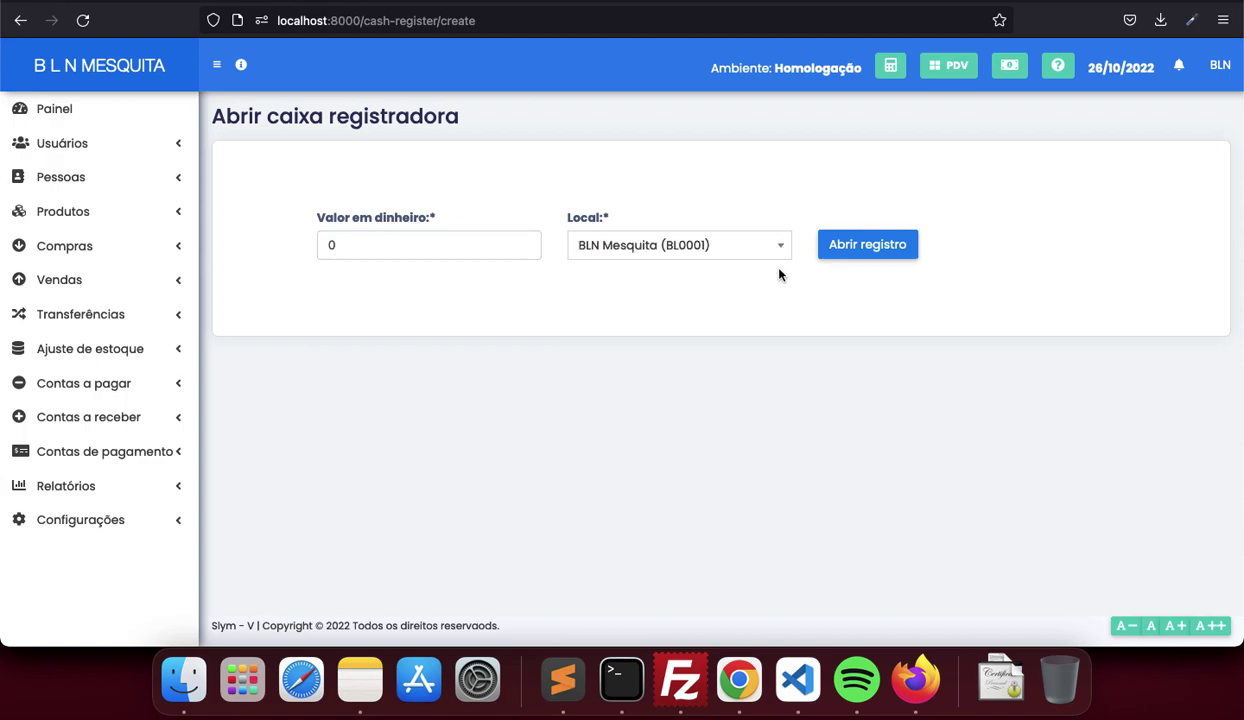
click(852, 256)
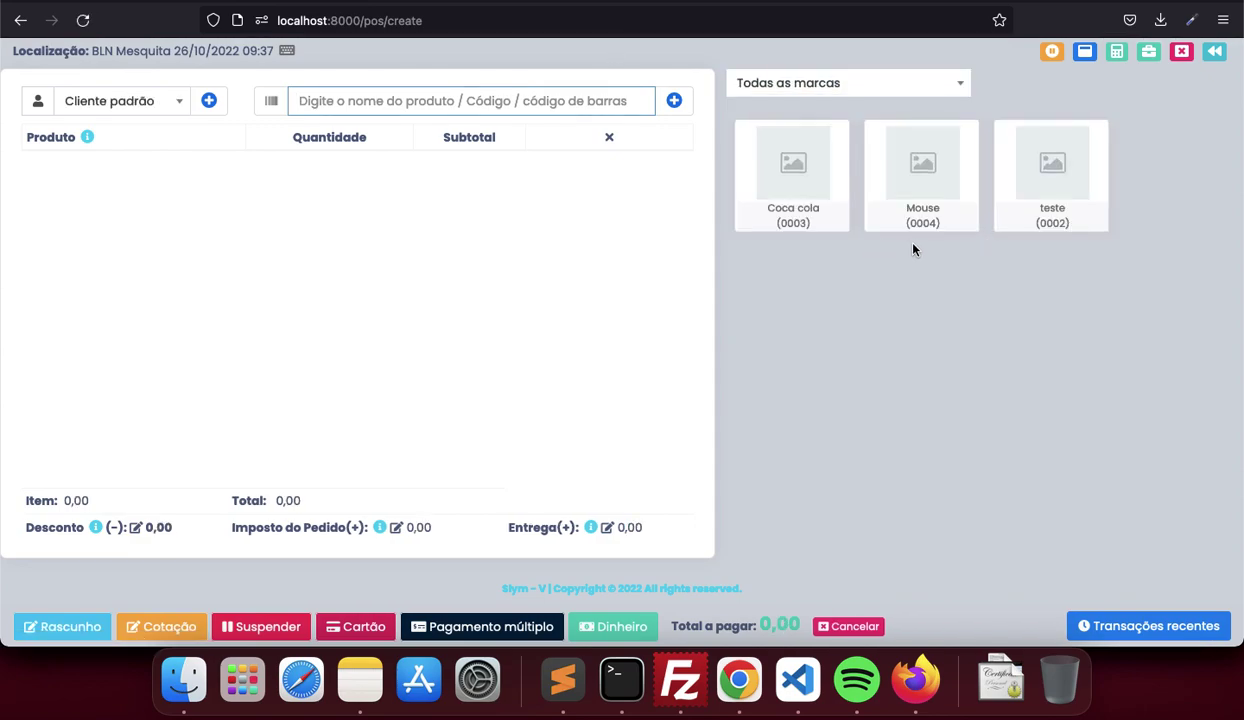
Sell one teste item for R$ 15,00 cash and attempt the NFC-e, which Sefaz rejects over CSOSN
click(1033, 197)
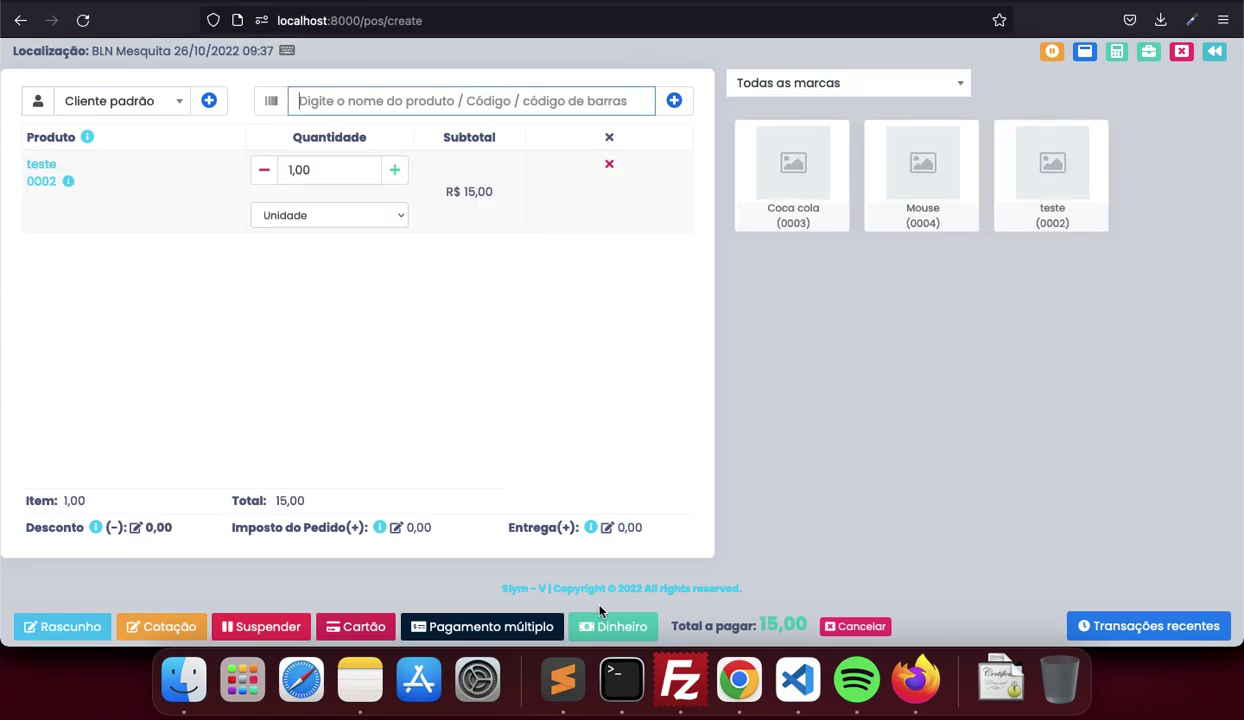
click(600, 611)
text(15)
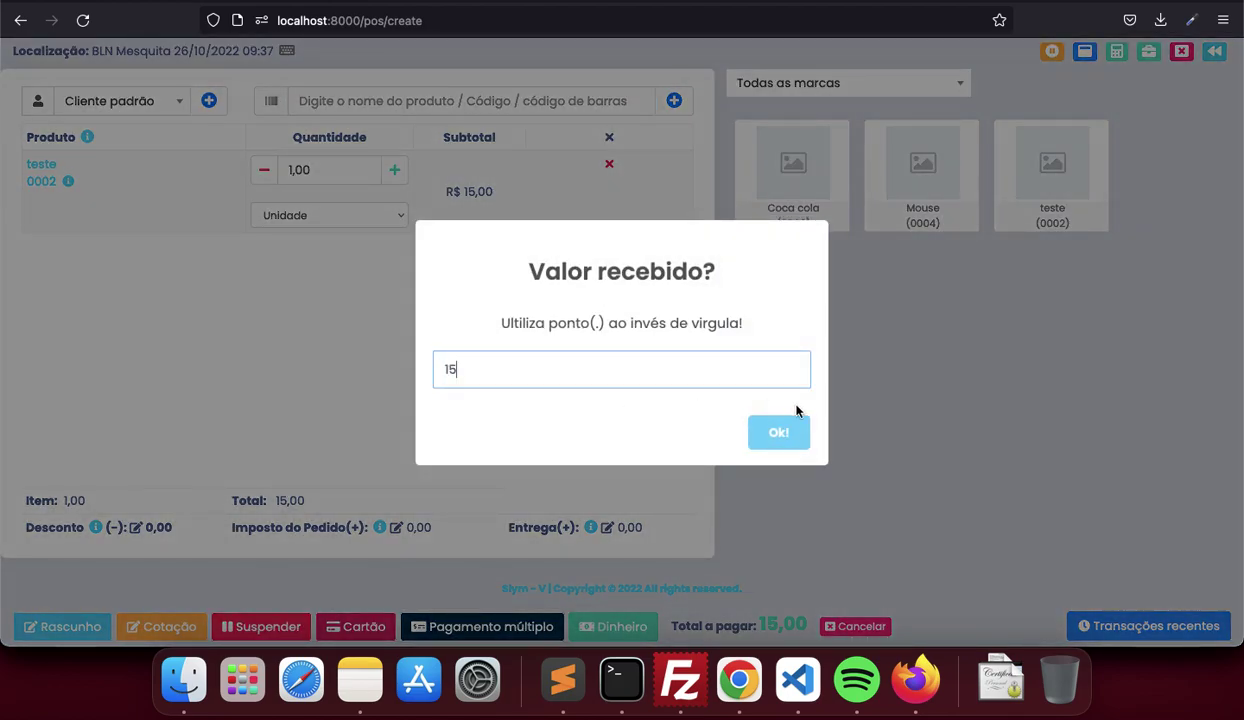
click(781, 431)
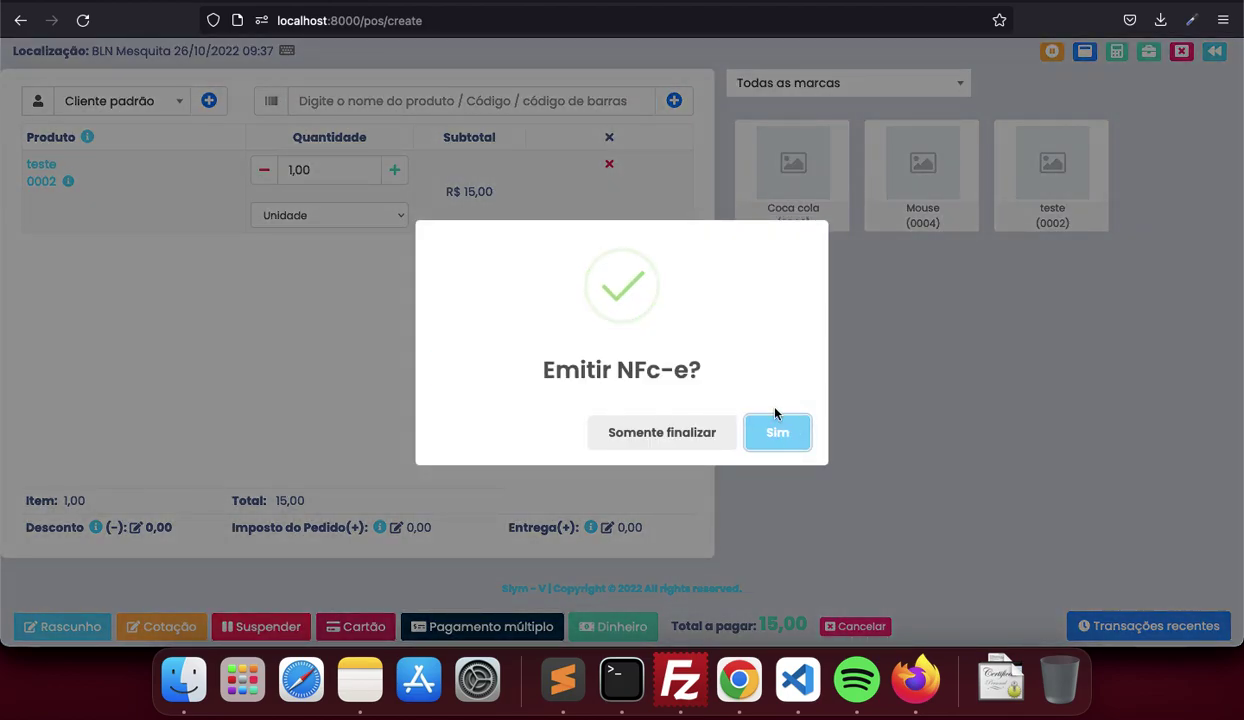
click(788, 435)
click(752, 440)
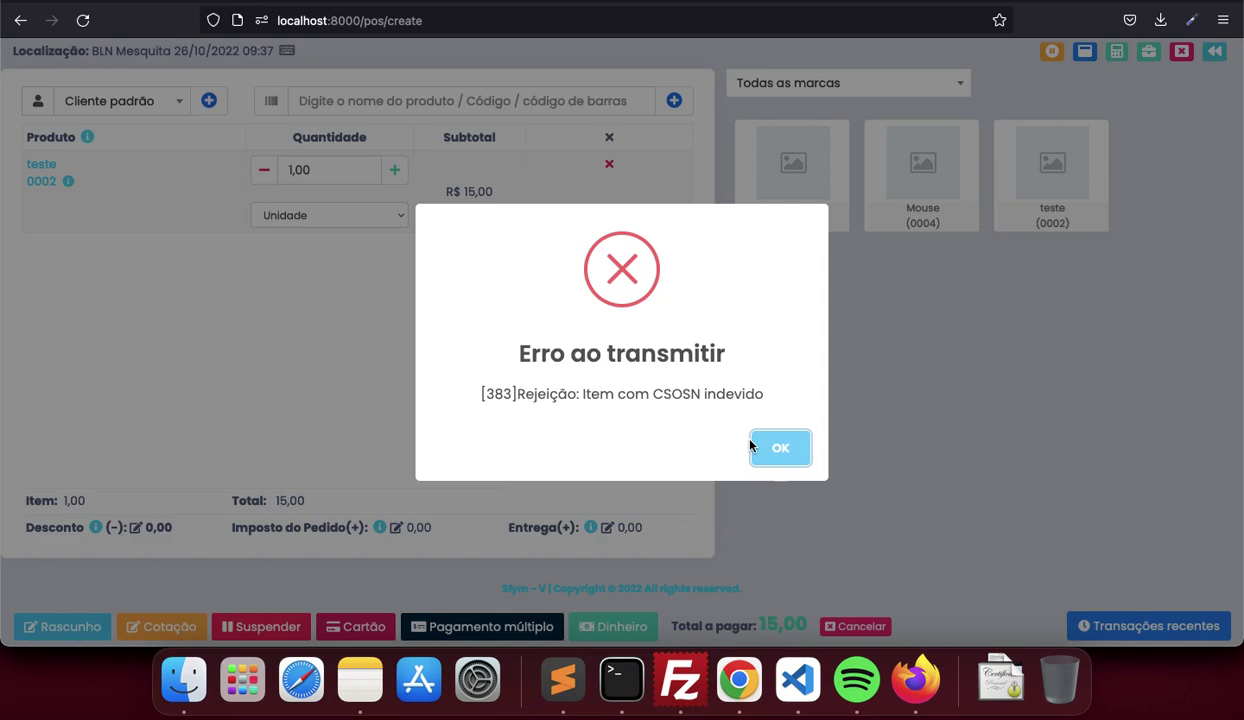
click(781, 450)
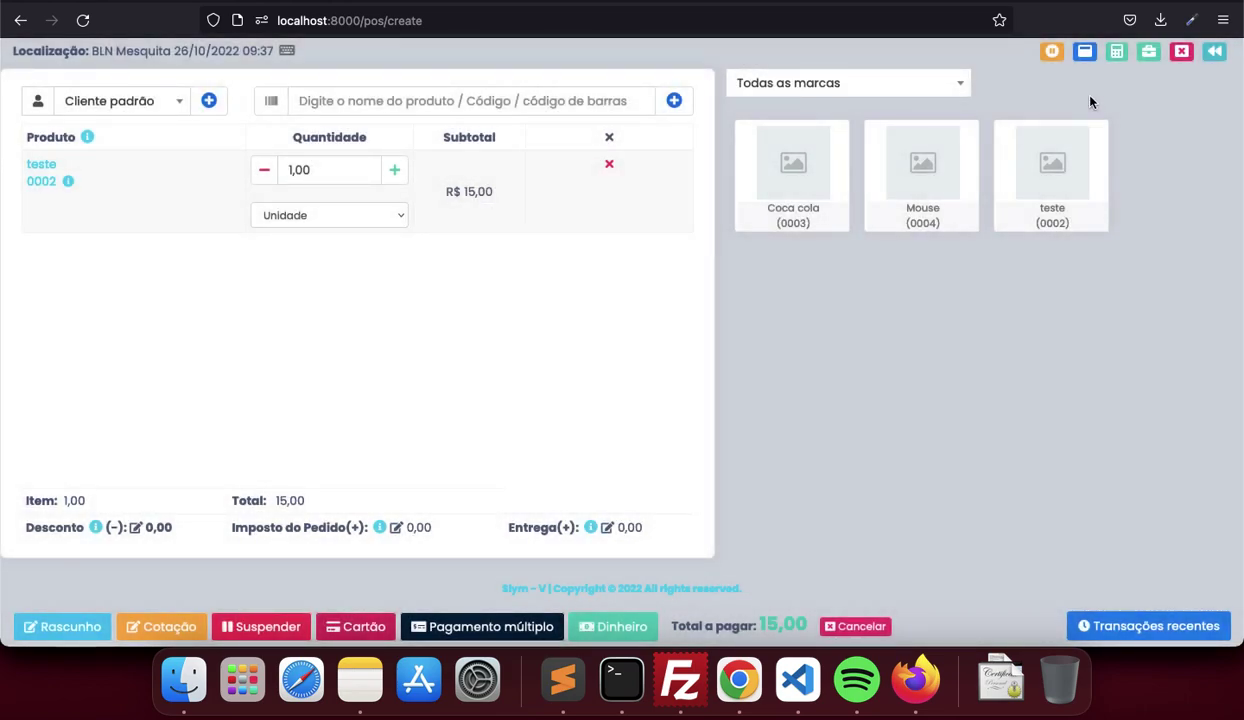
Back in the PDV list, generate the NFC-e XML (number 901) for the R$ 15,00 sale
click(1215, 55)
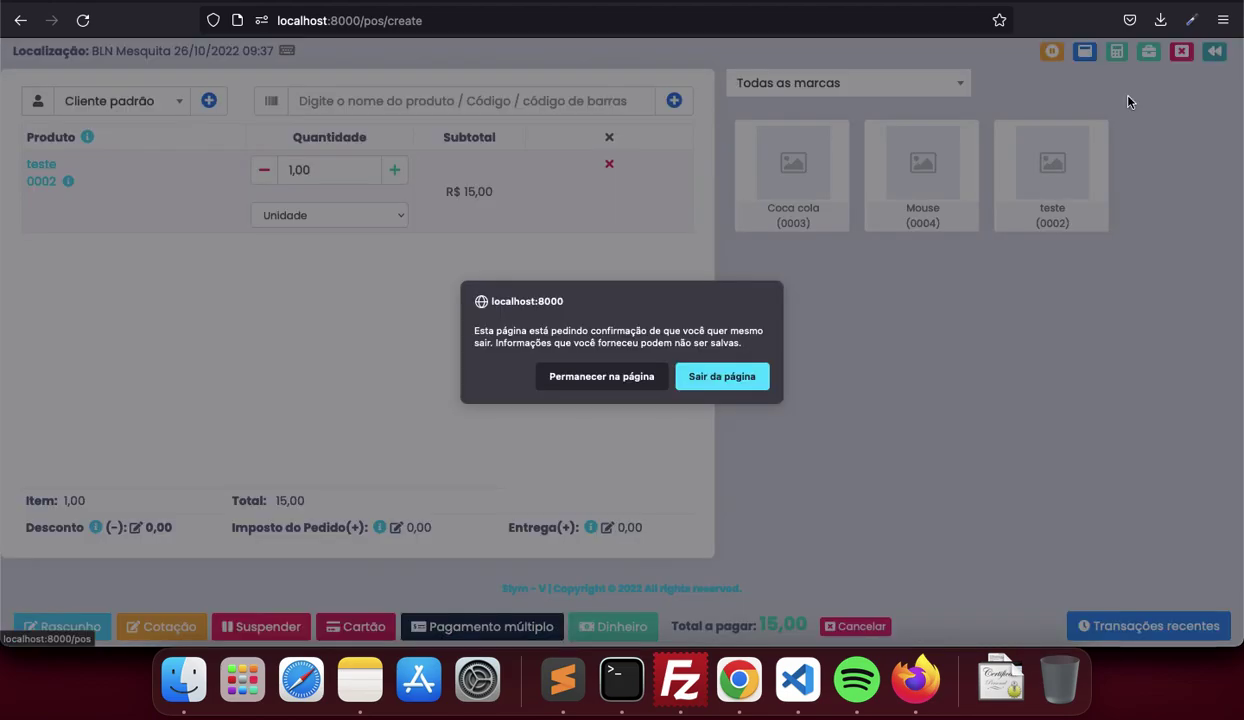
click(725, 378)
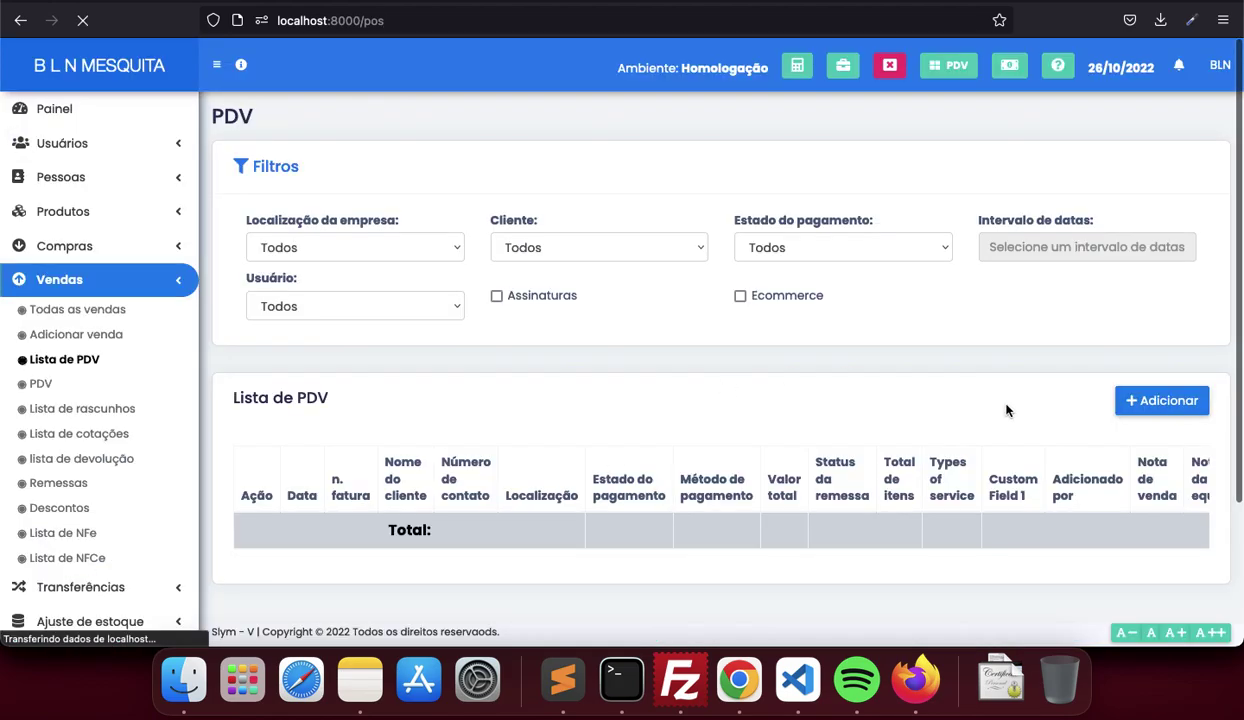
scroll(1016, 488, down, 3)
scroll(1016, 488, right, 3)
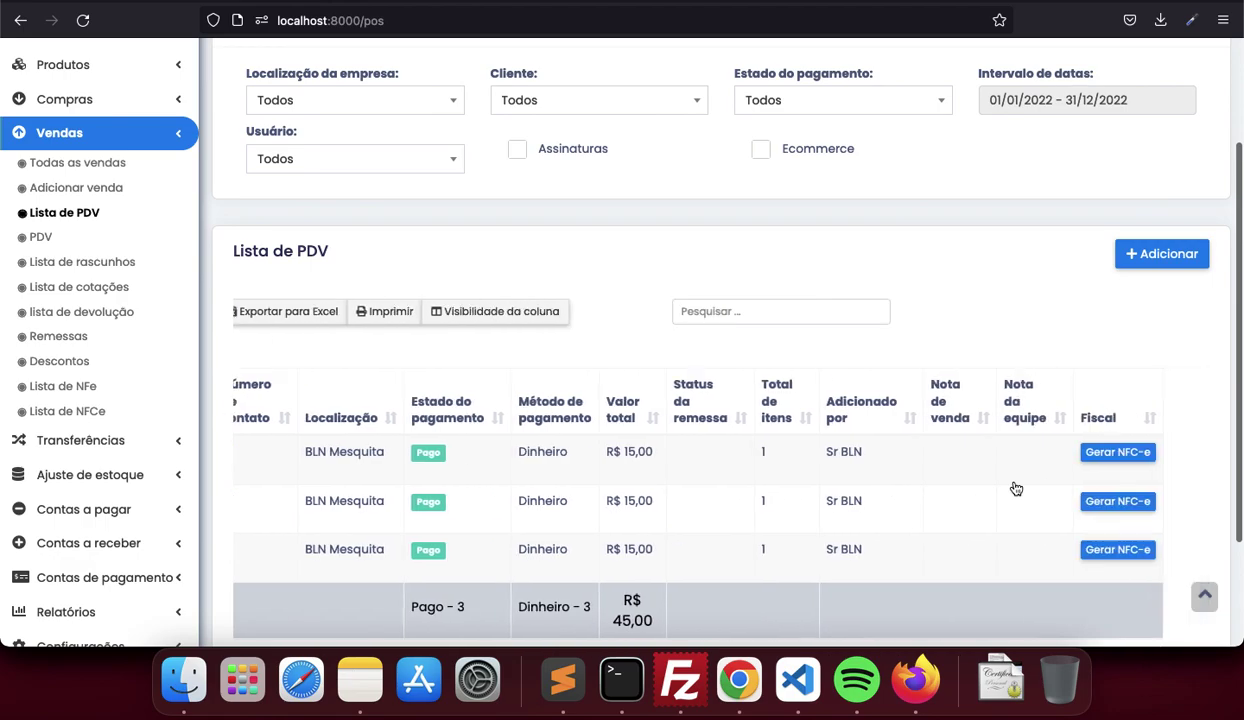
click(1160, 450)
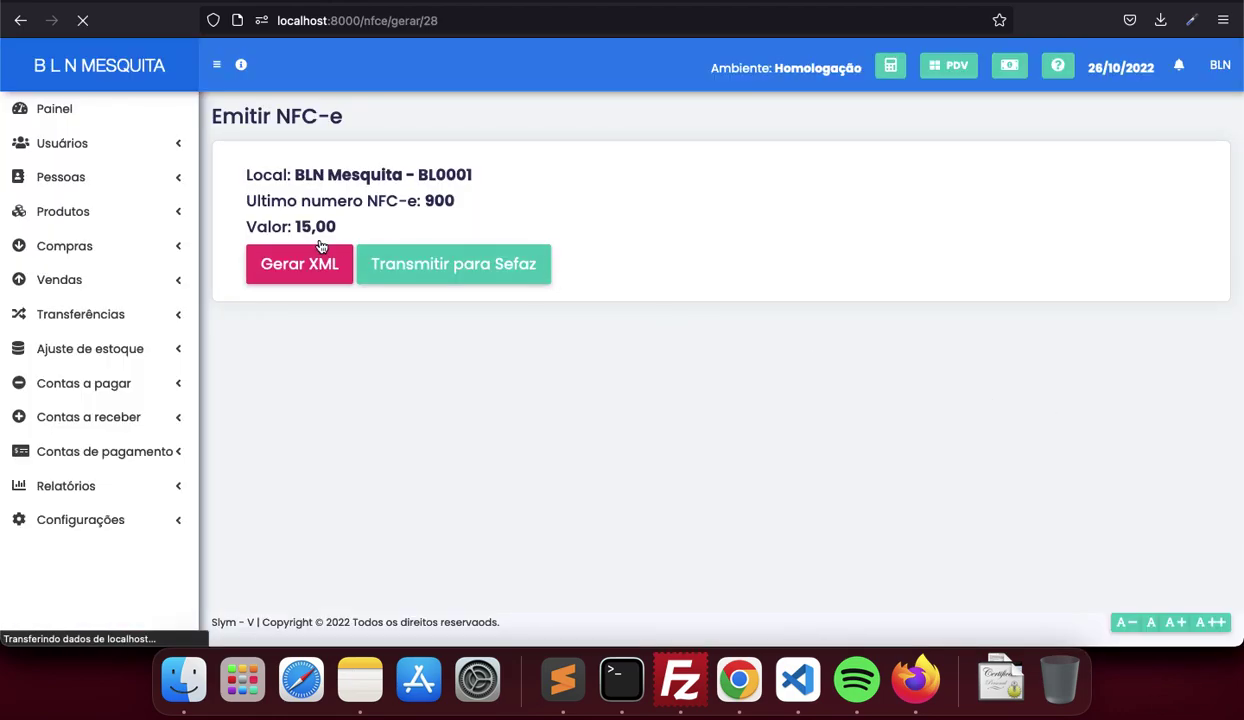
click(300, 267)
scroll(300, 267, down, 10)
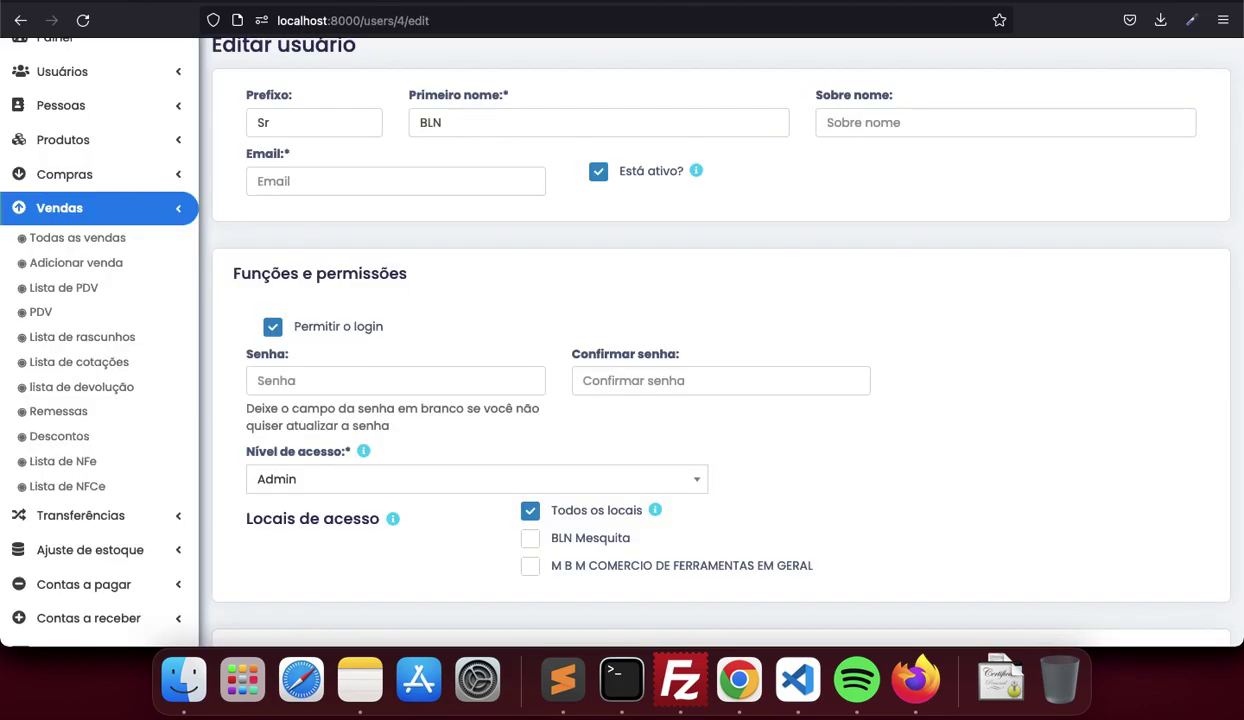
Open the Usuários > Controle de acesso roles list, briefly starting a new role before going back
scroll(283, 211, up, 2)
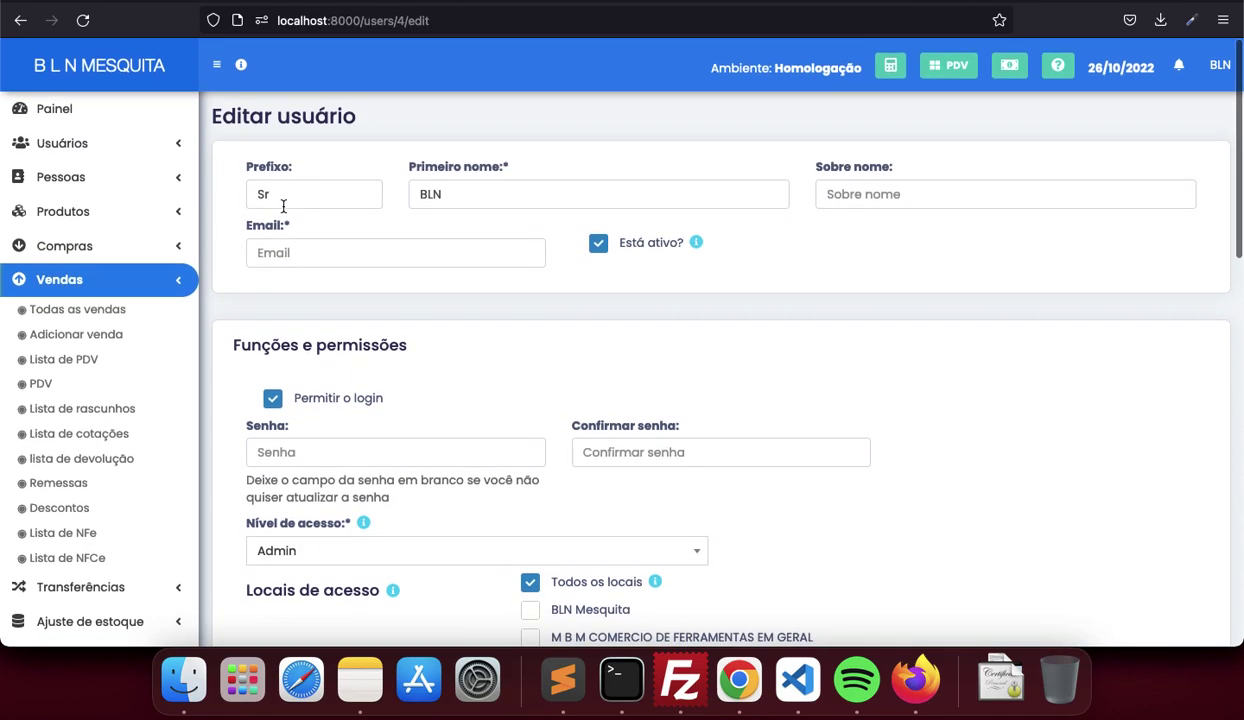
scroll(301, 359, down, 1)
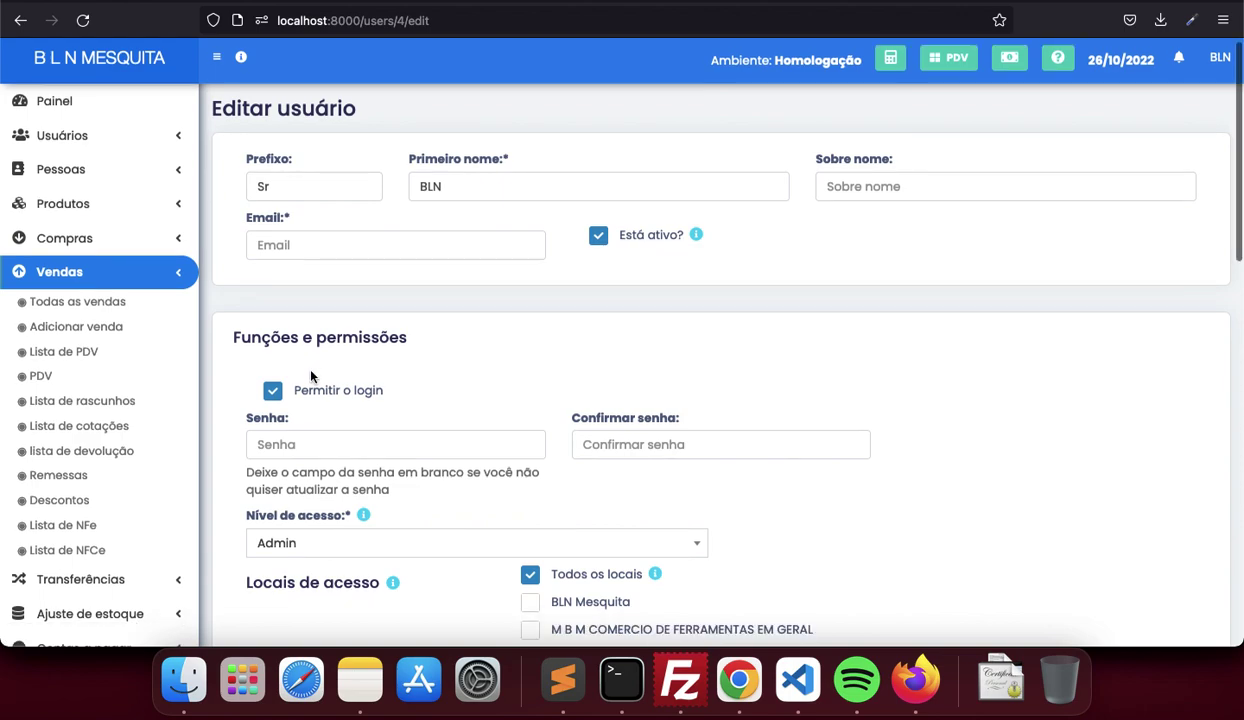
click(152, 142)
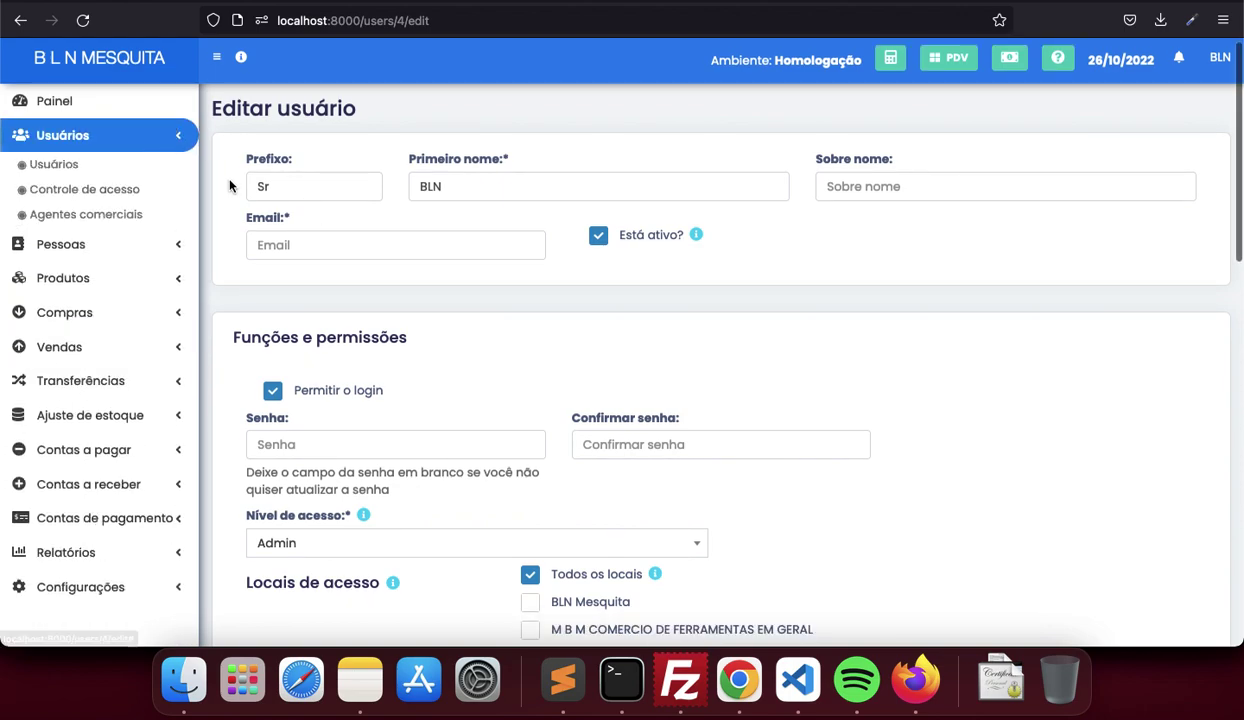
click(120, 193)
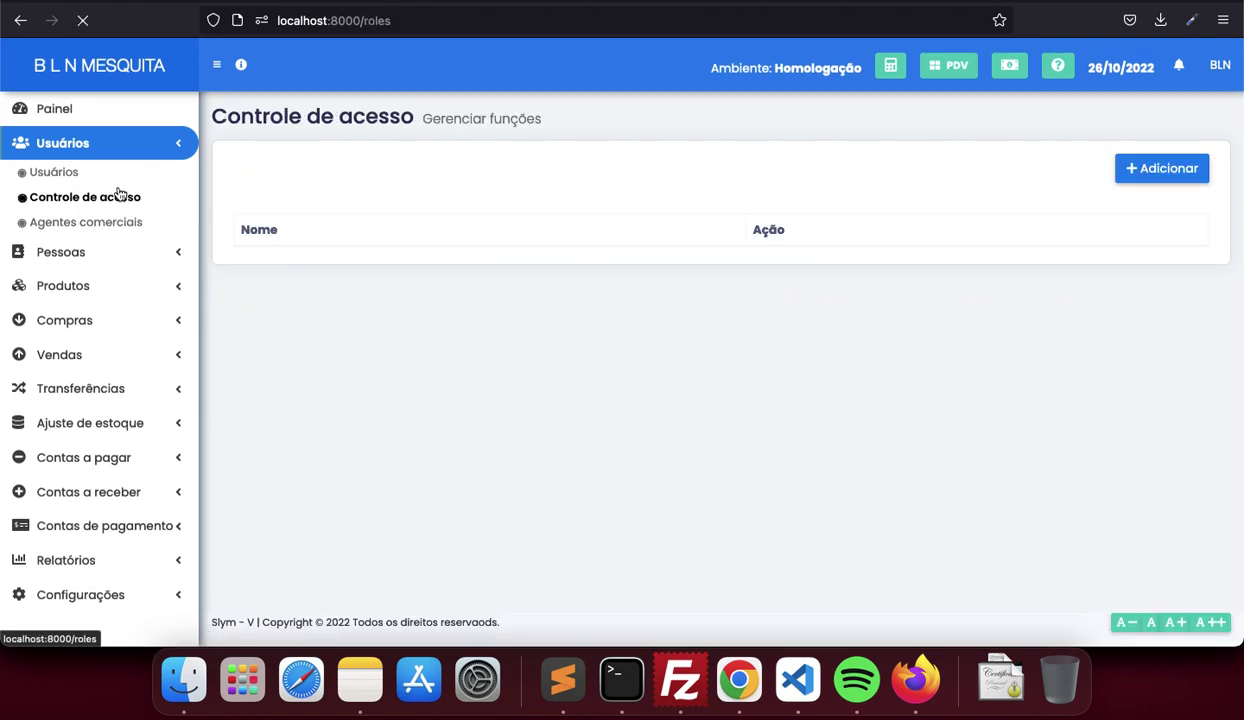
click(1133, 168)
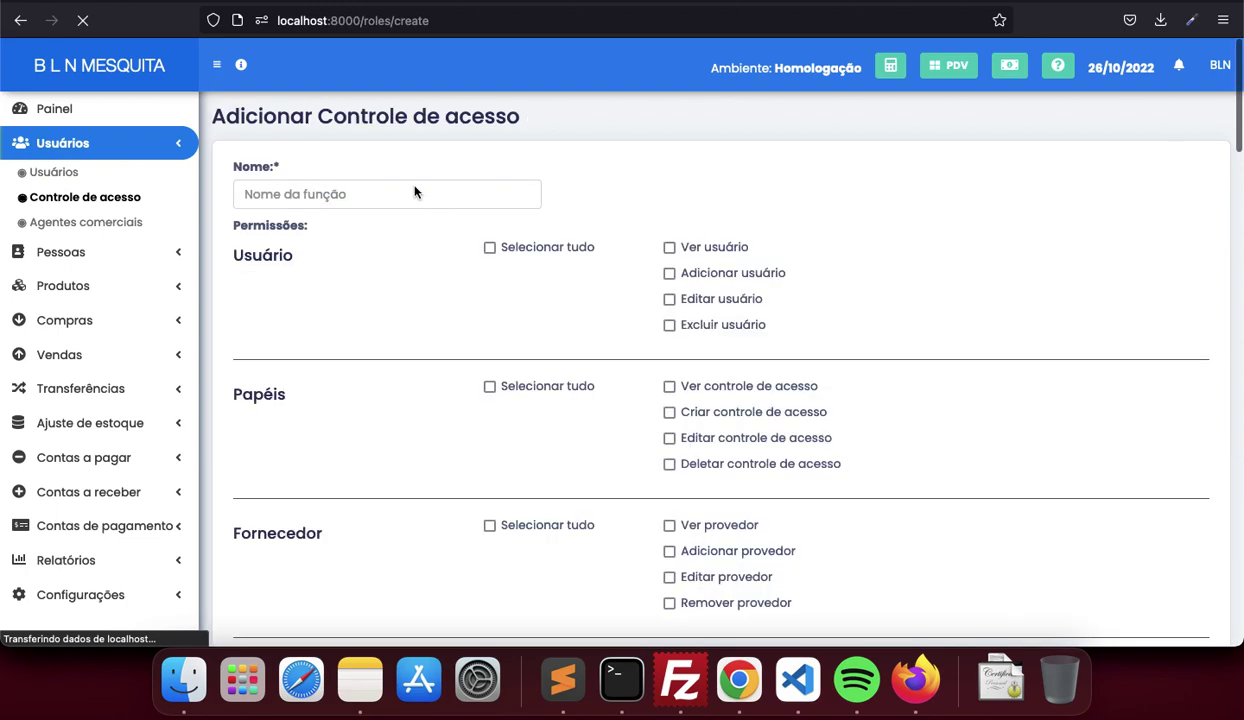
click(415, 193)
key(super+bracketleft)
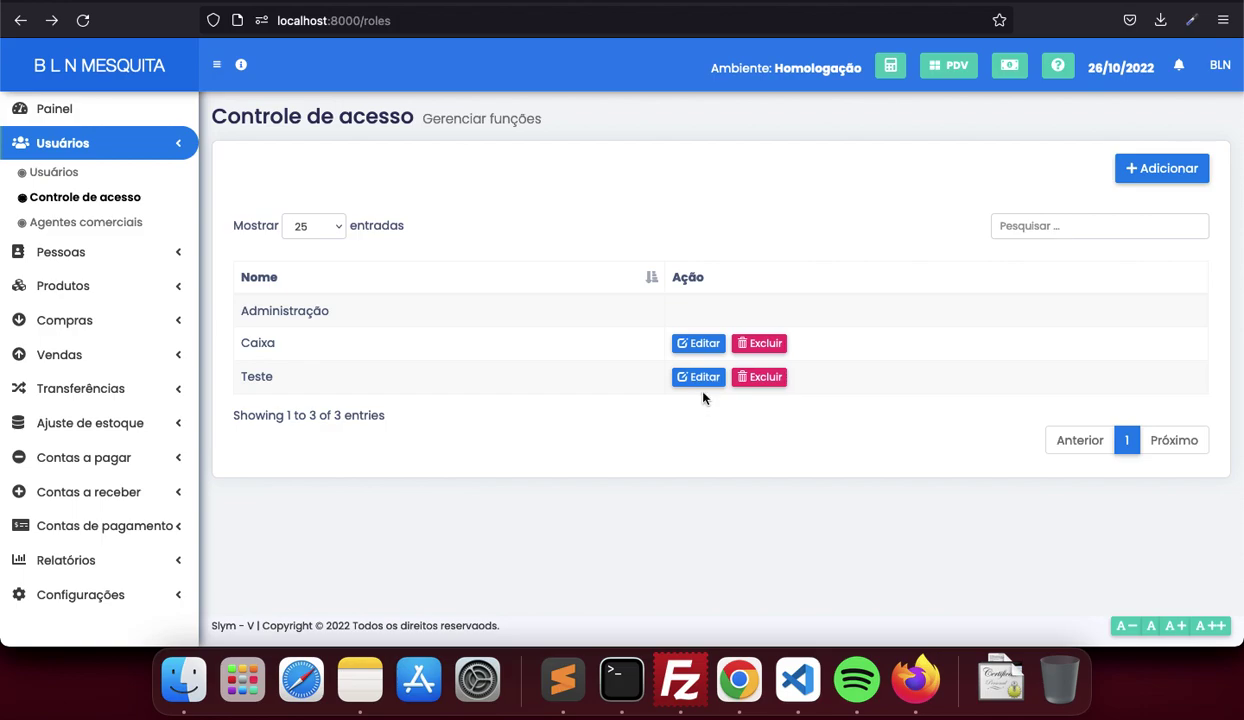
Edit the Teste role and review its supplier, customer and product permissions
click(697, 377)
scroll(588, 377, down, 1)
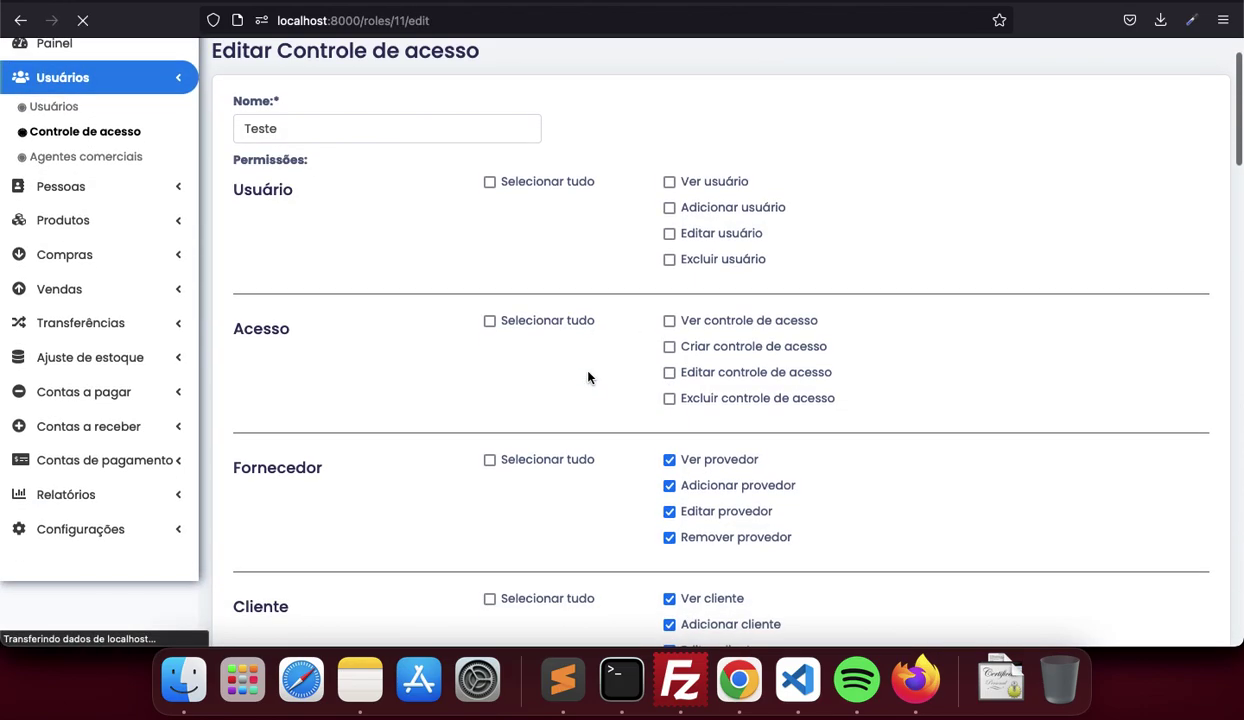
scroll(620, 340, down, 3)
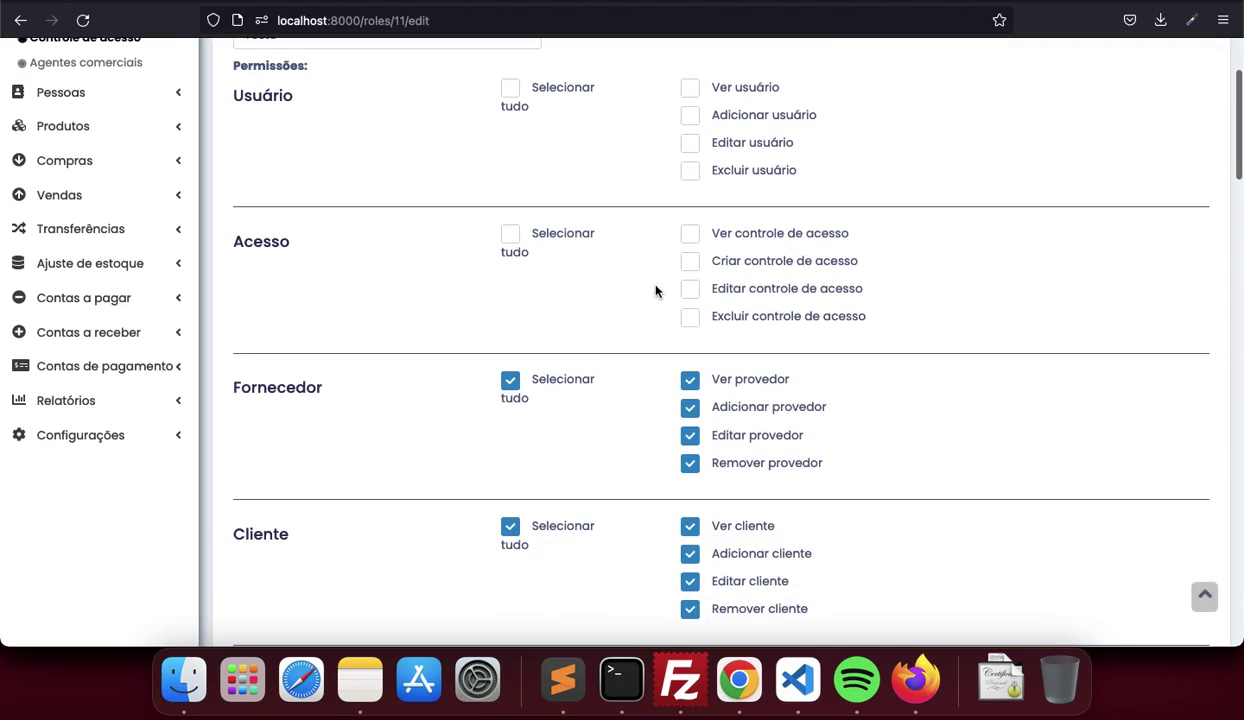
scroll(656, 291, down, 10)
scroll(656, 291, down, 8)
scroll(655, 289, up, 20)
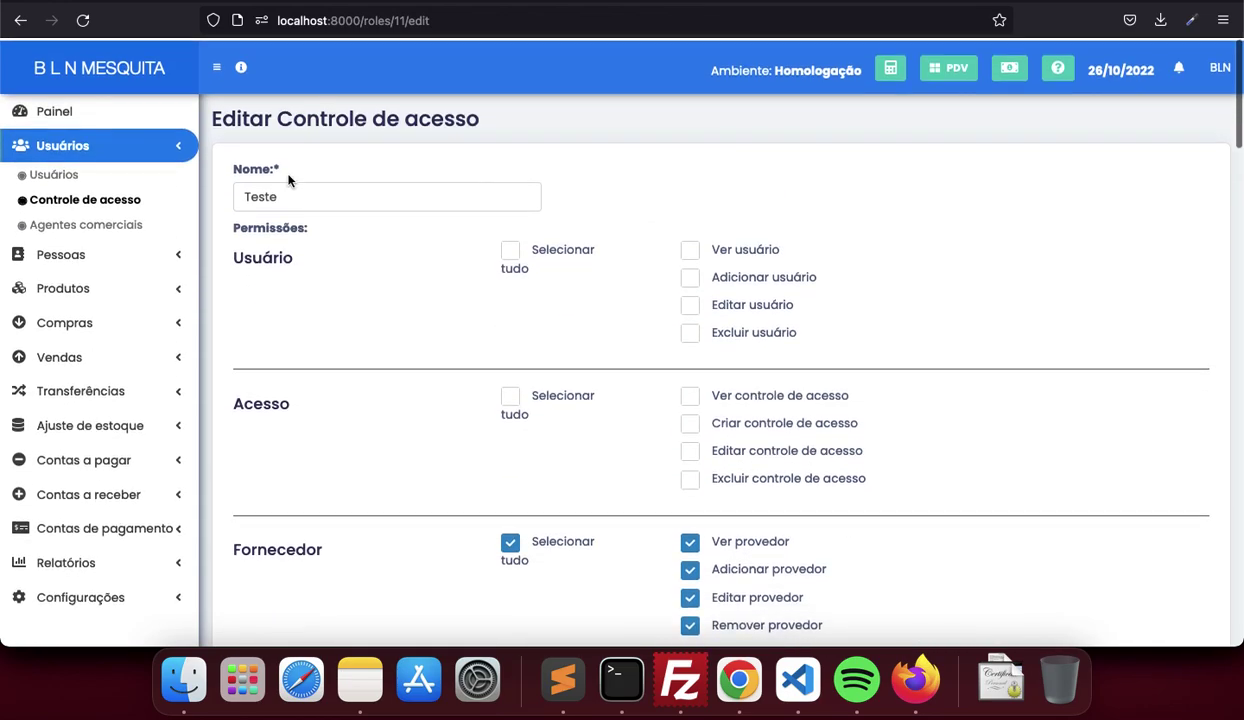
click(80, 176)
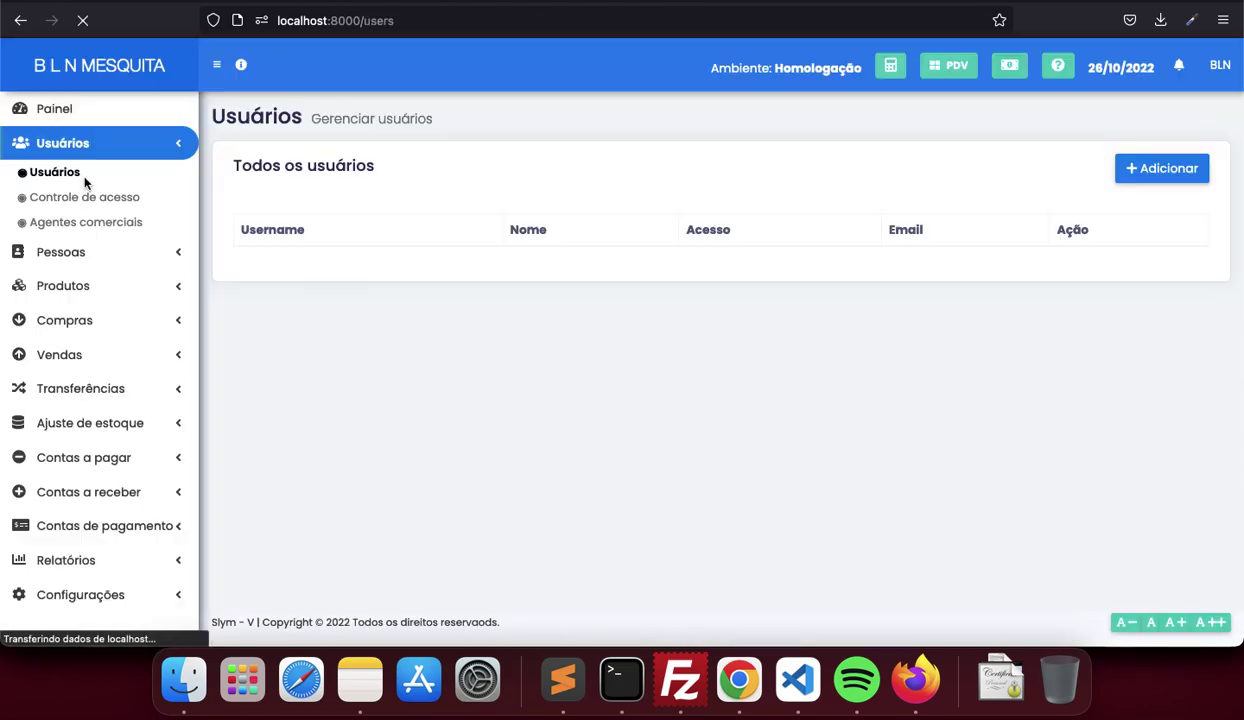
click(1170, 168)
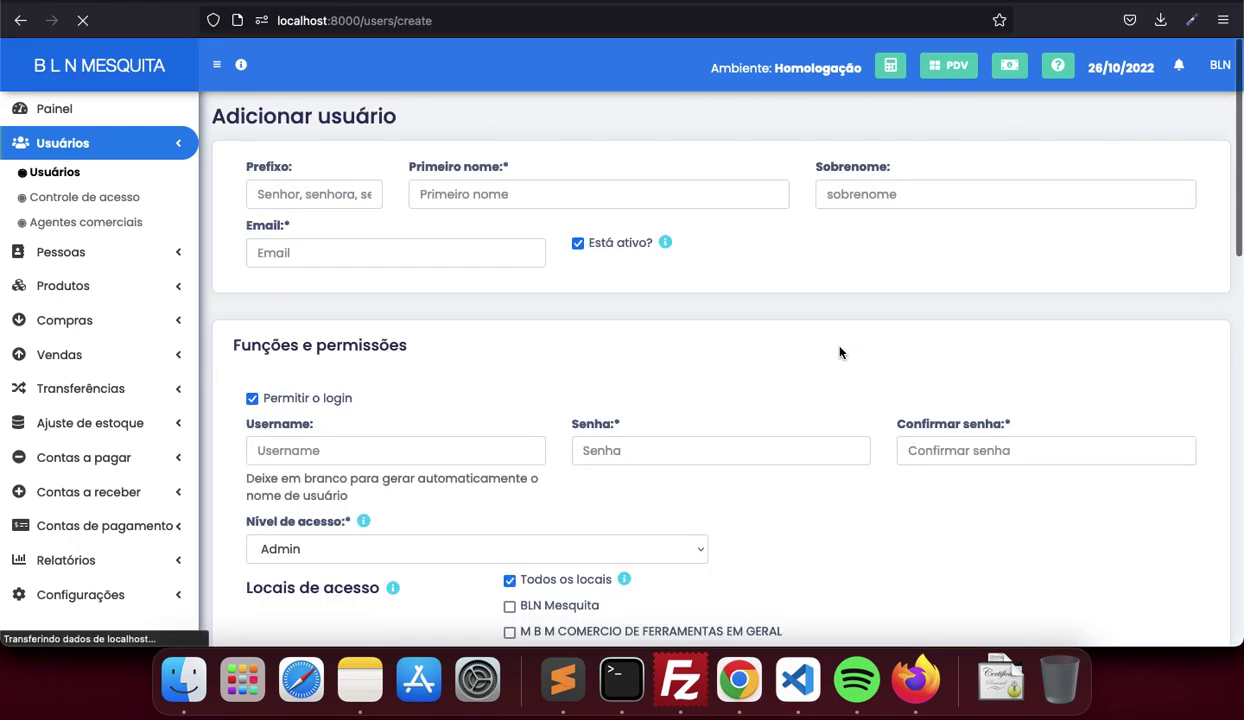
scroll(661, 440, down, 1)
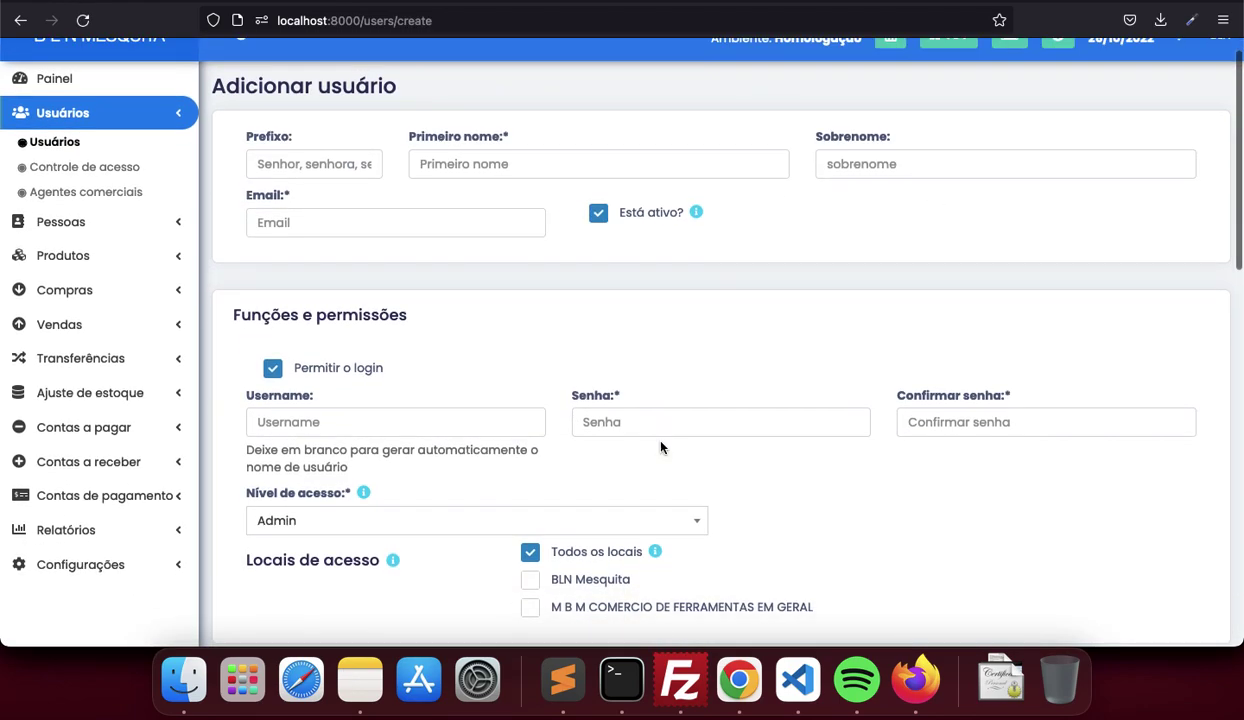
scroll(661, 446, down, 4)
scroll(661, 442, up, 5)
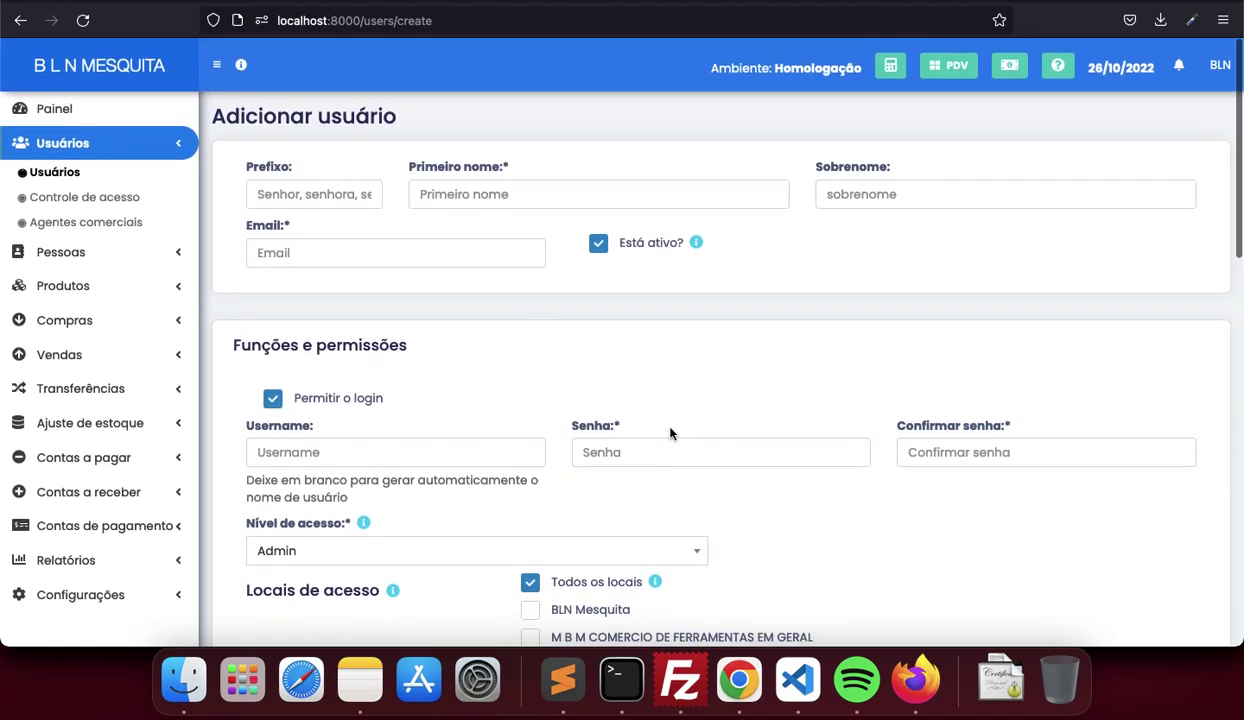
scroll(667, 432, down, 3)
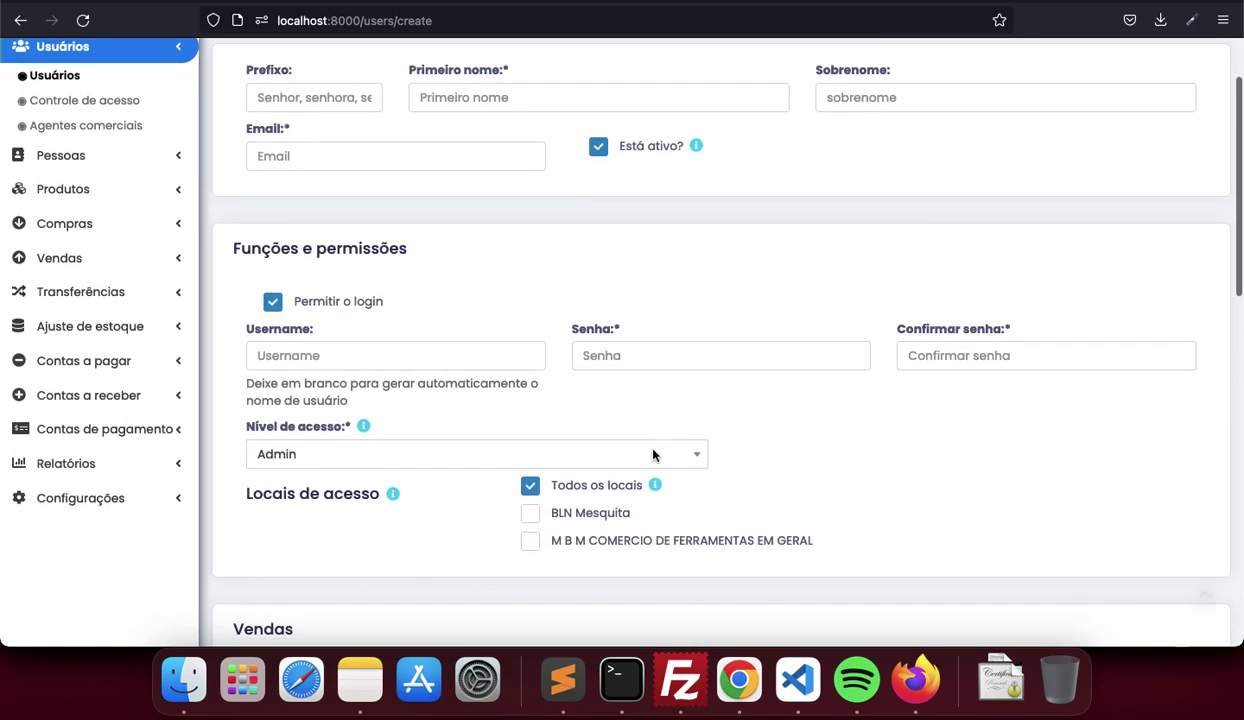
click(628, 462)
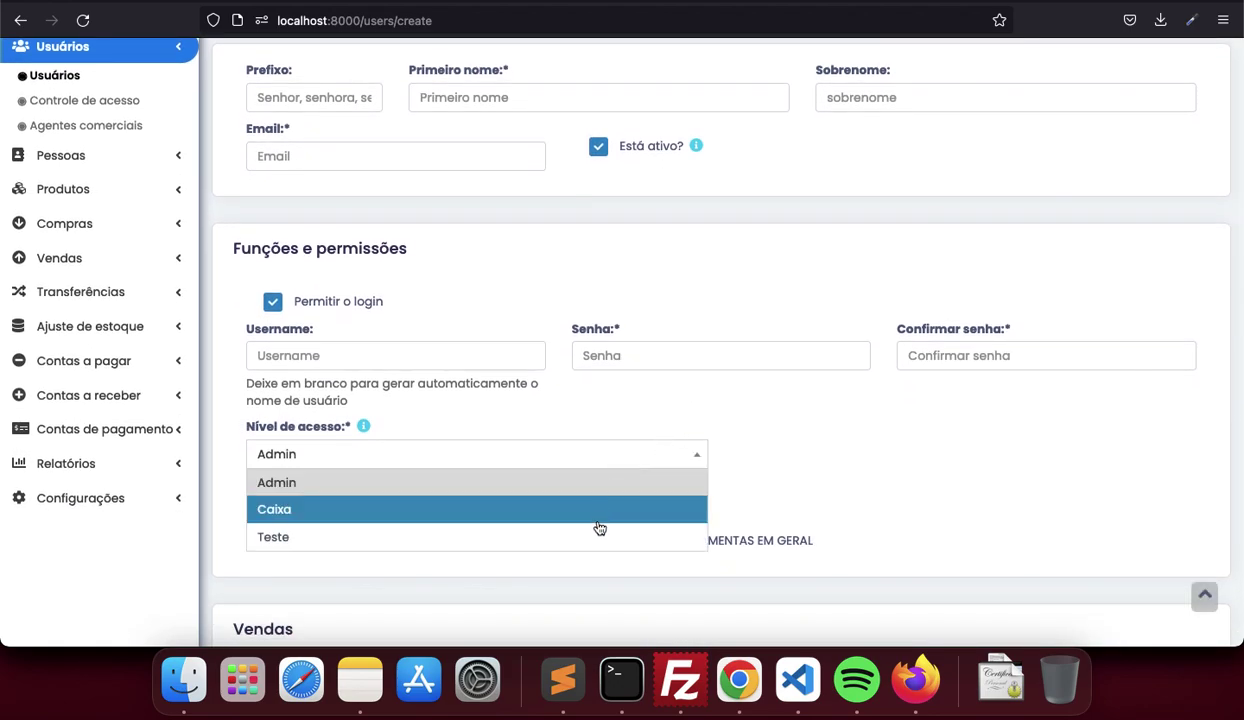
click(644, 401)
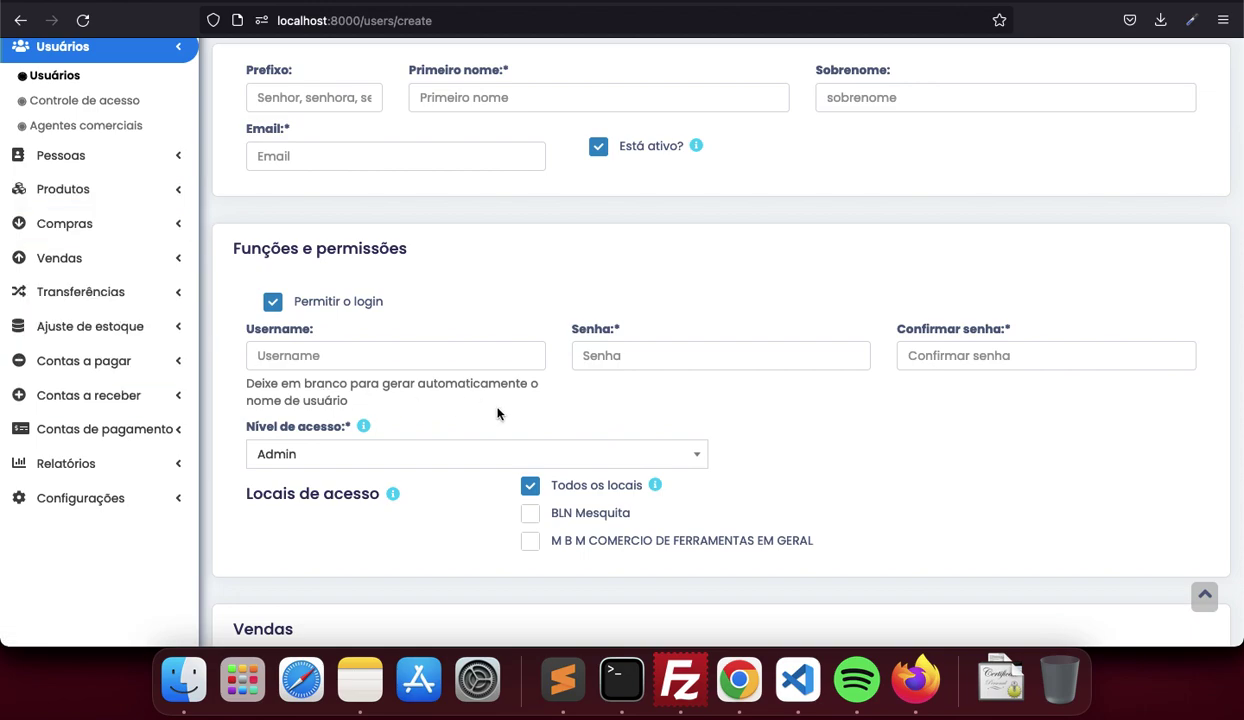
Edit the teste product from Produtos > Lista, set CST/CSOSN 102 (sem permissão de crédito), and save
click(120, 189)
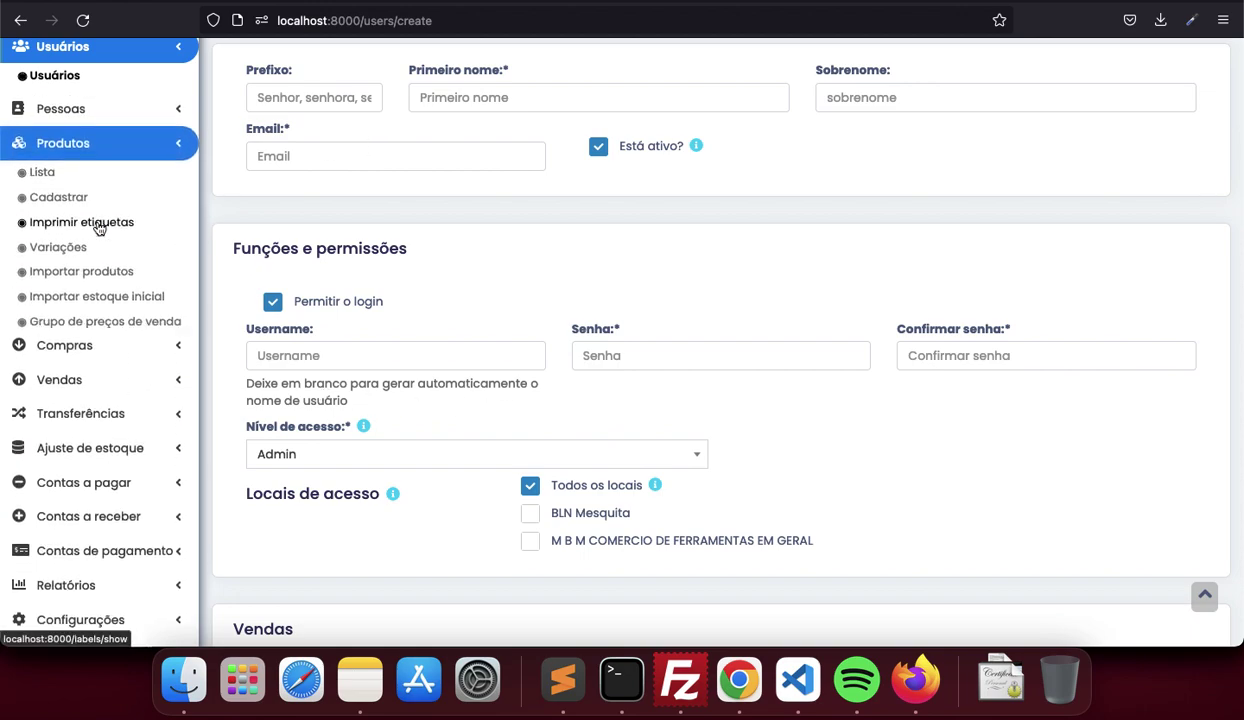
click(42, 148)
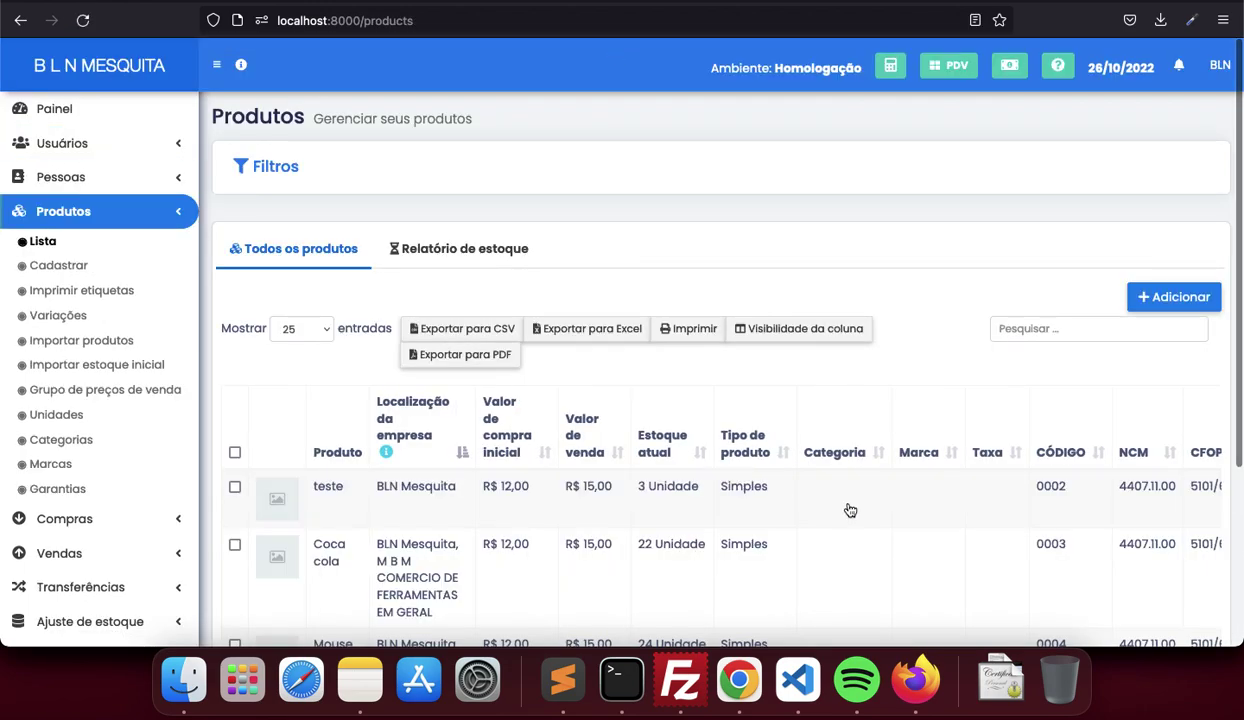
scroll(850, 511, right, 3)
click(1196, 489)
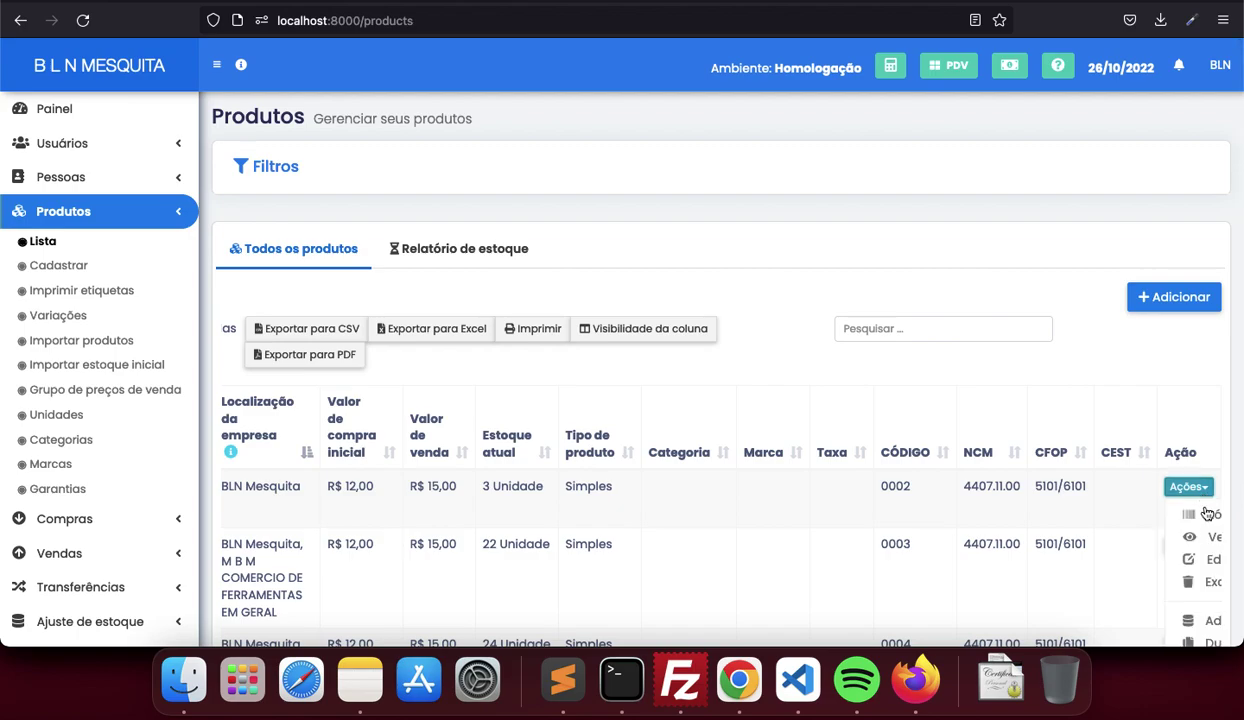
scroll(1150, 556, right, 4)
click(975, 557)
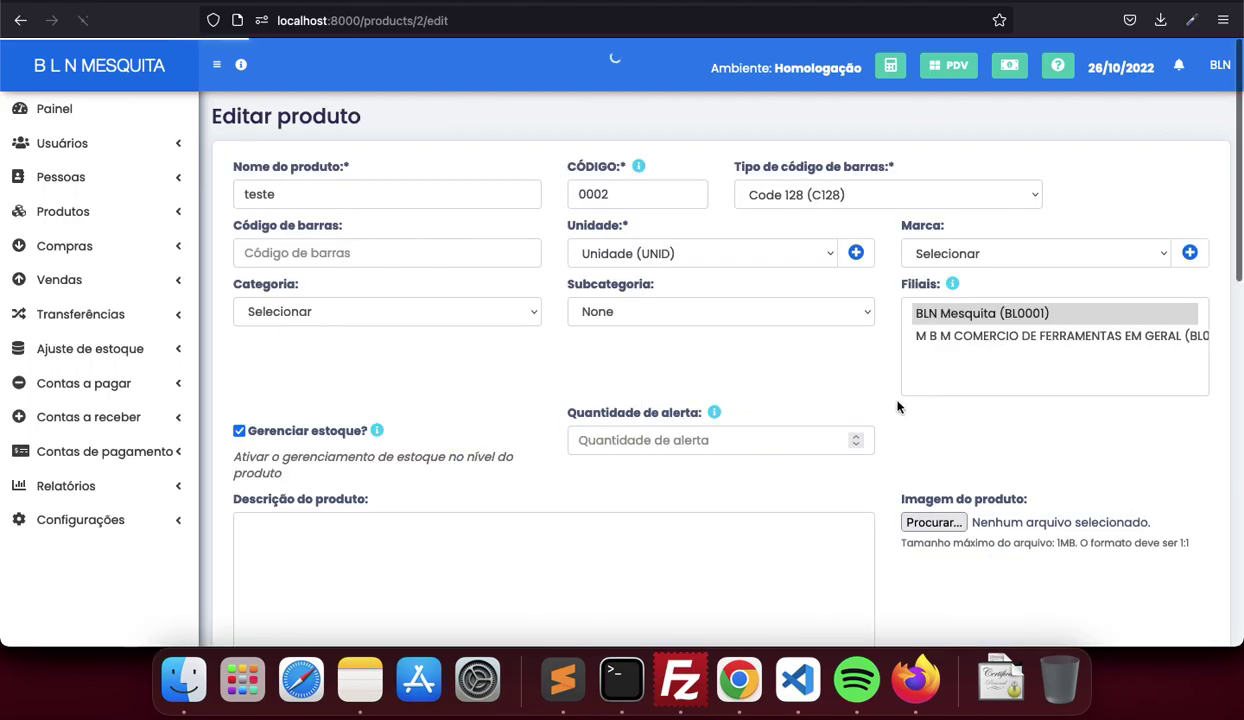
scroll(897, 406, down, 10)
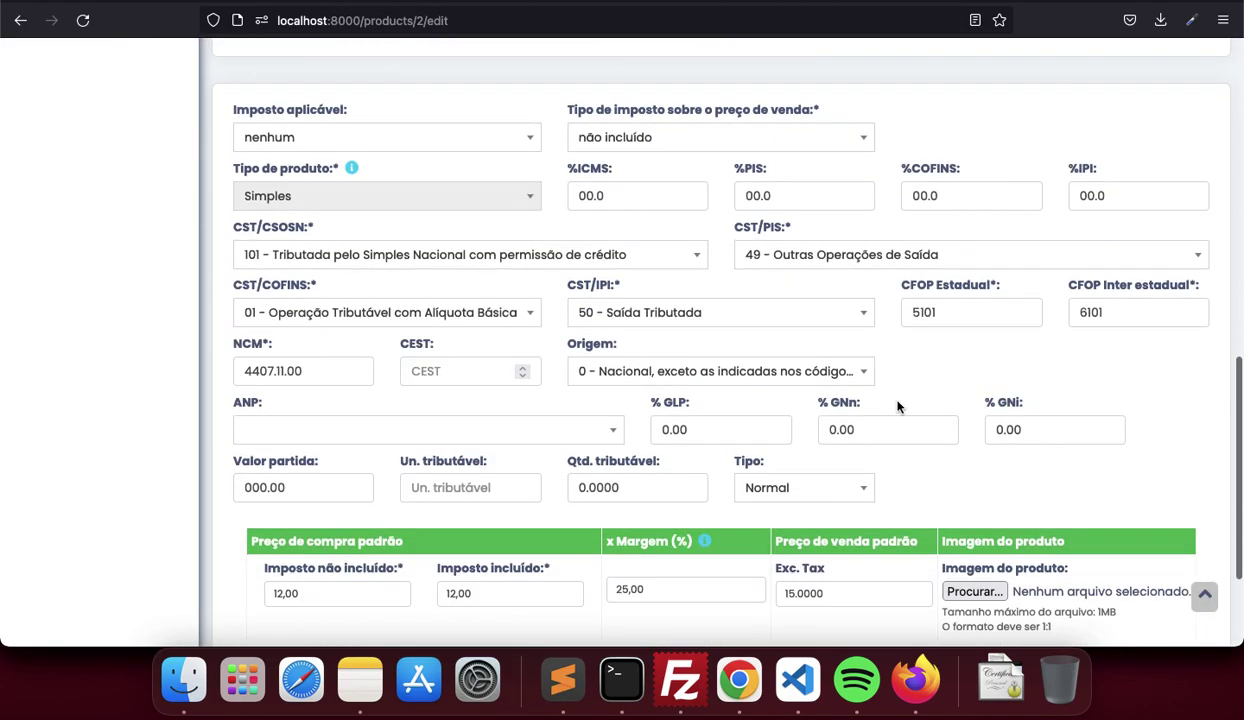
click(689, 255)
click(578, 400)
scroll(578, 403, down, 3)
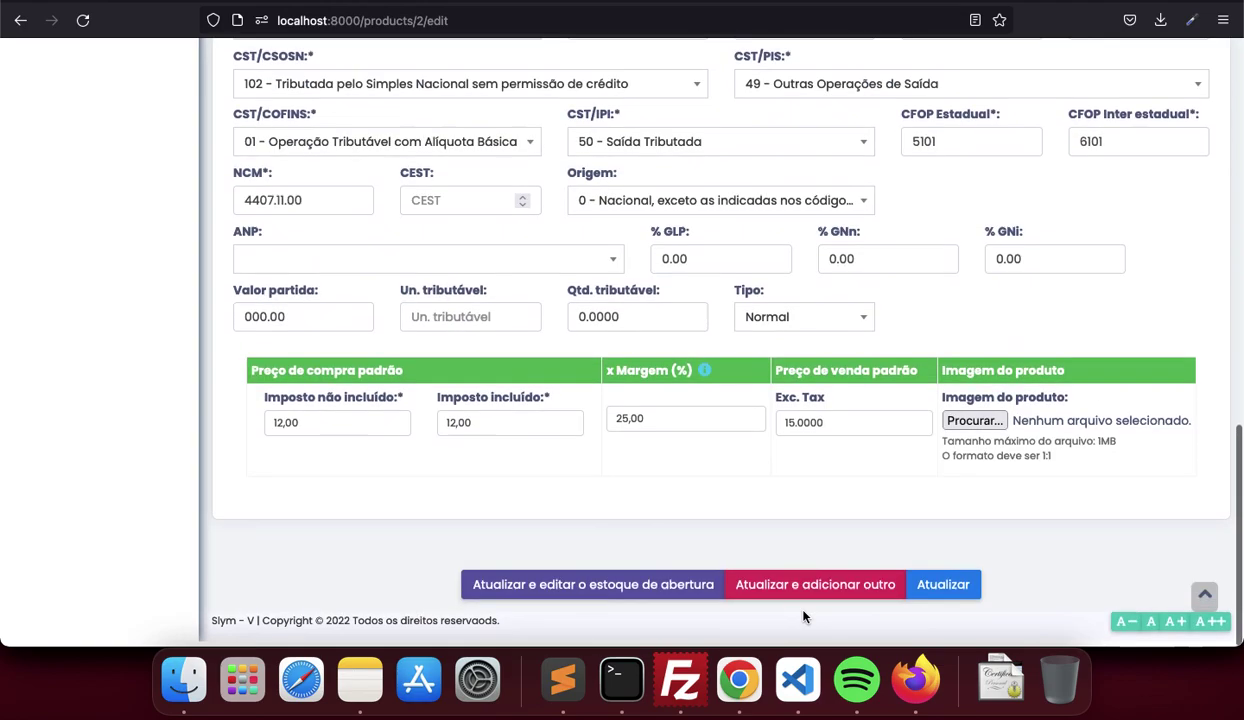
click(942, 590)
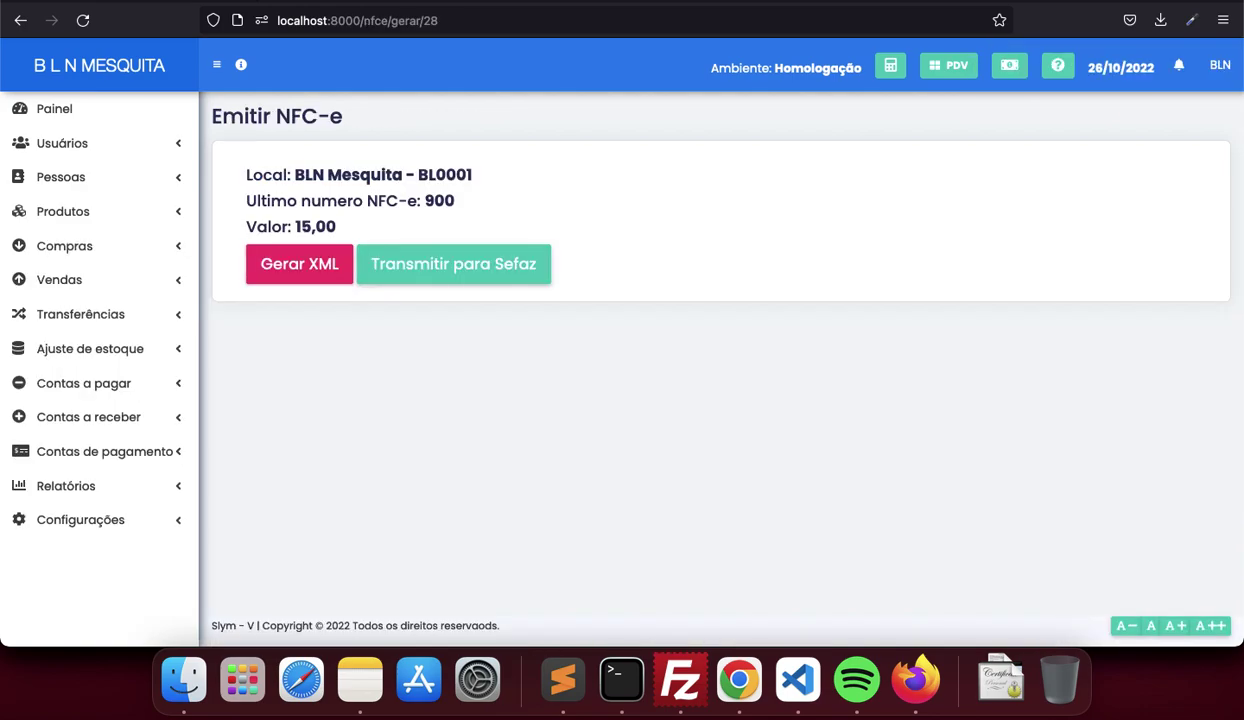
click(299, 263)
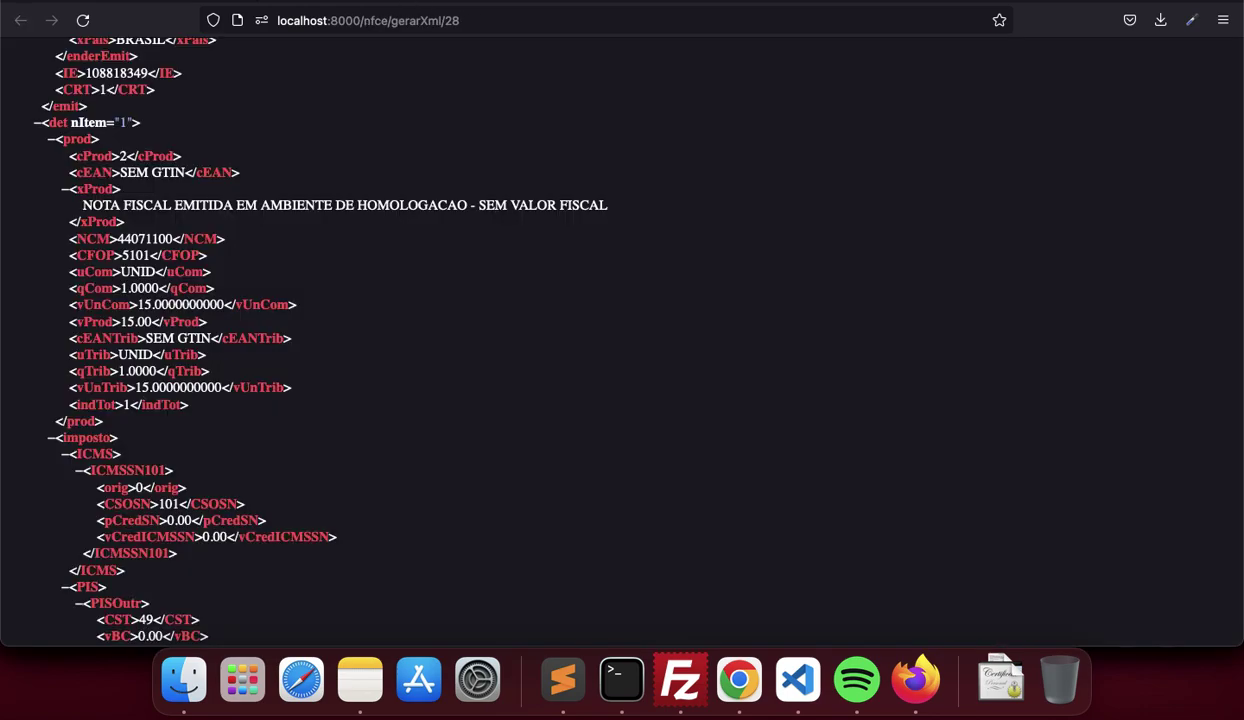
key(super+r)
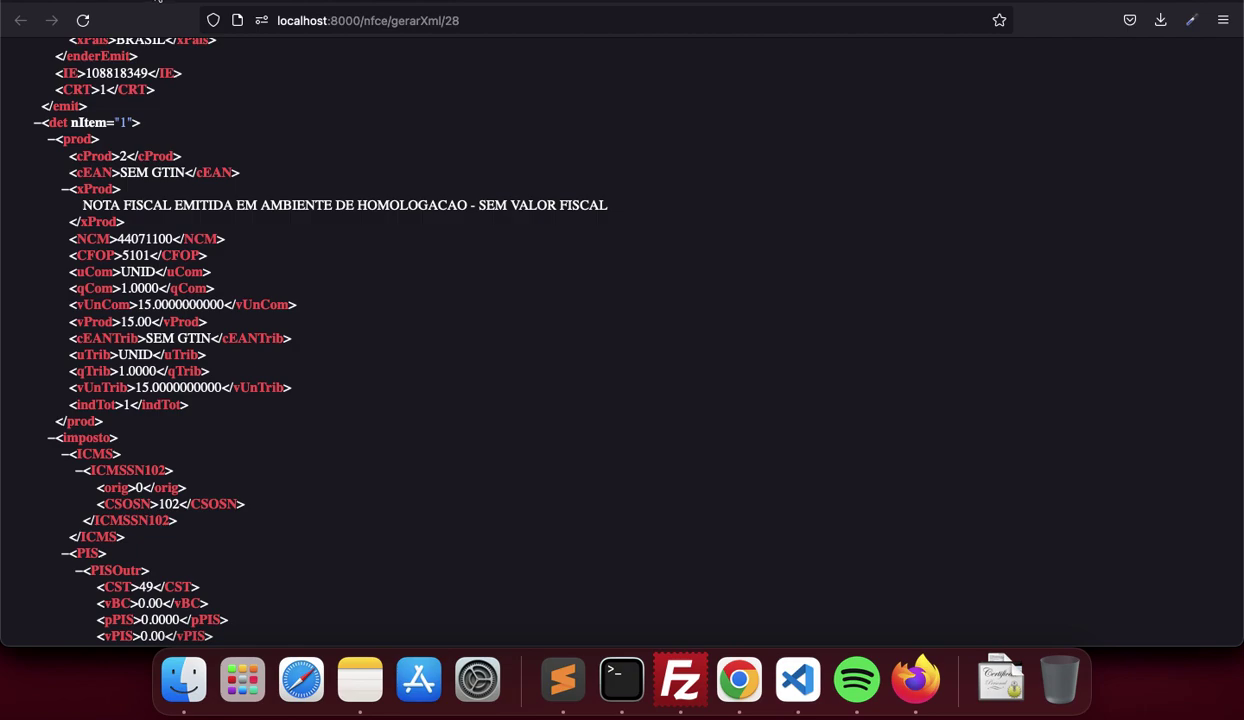
key(super+w)
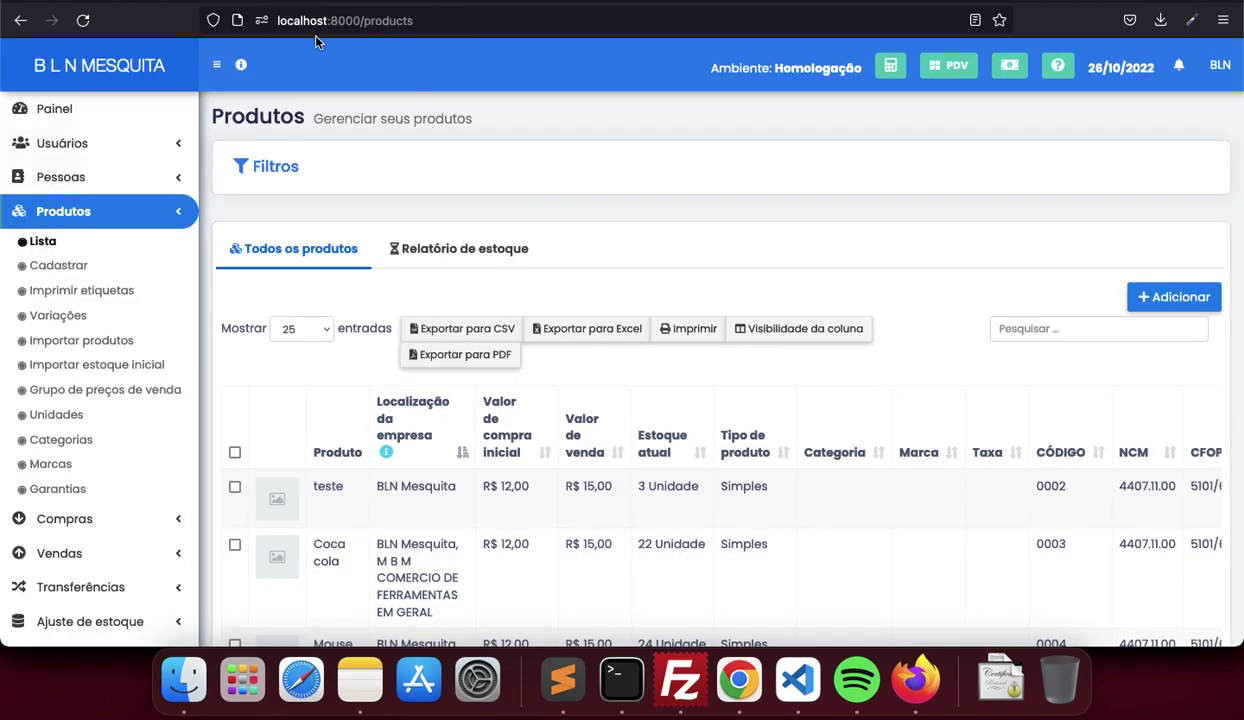
key(super+w)
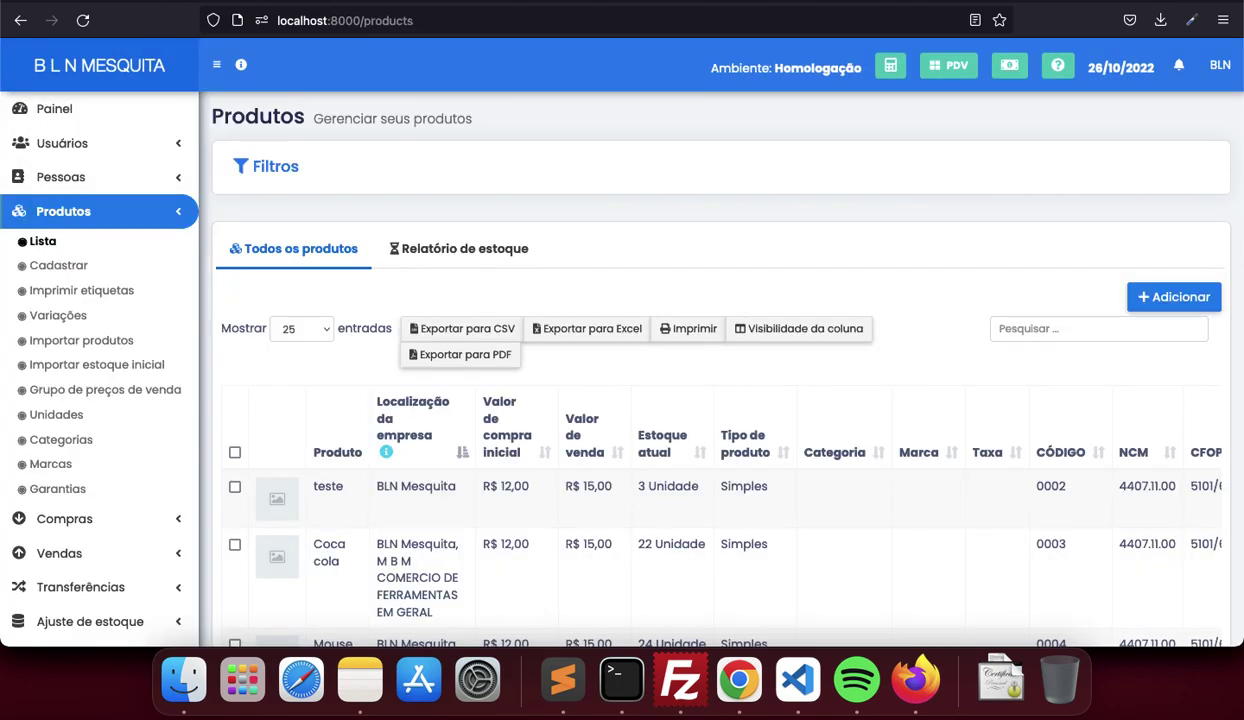
scroll(128, 444, down, 5)
Open Configurações > Emitente and clear the placeholder CSC value
click(137, 556)
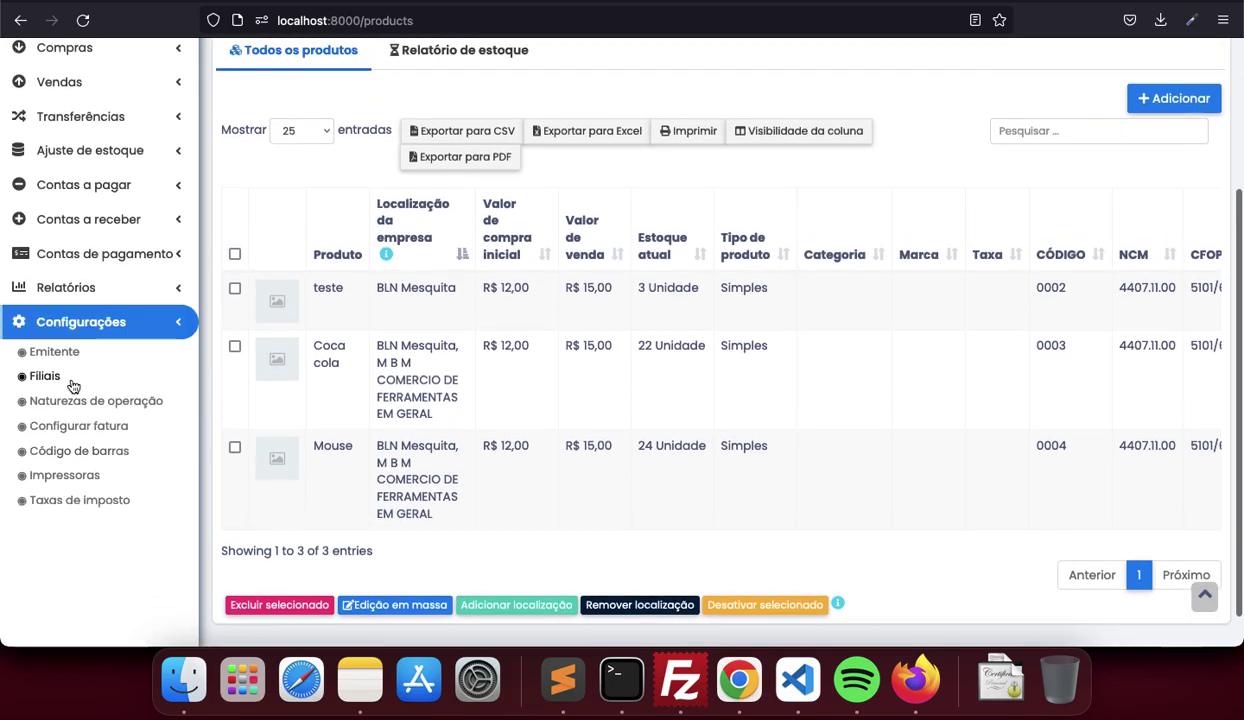
click(58, 352)
scroll(378, 424, down, 5)
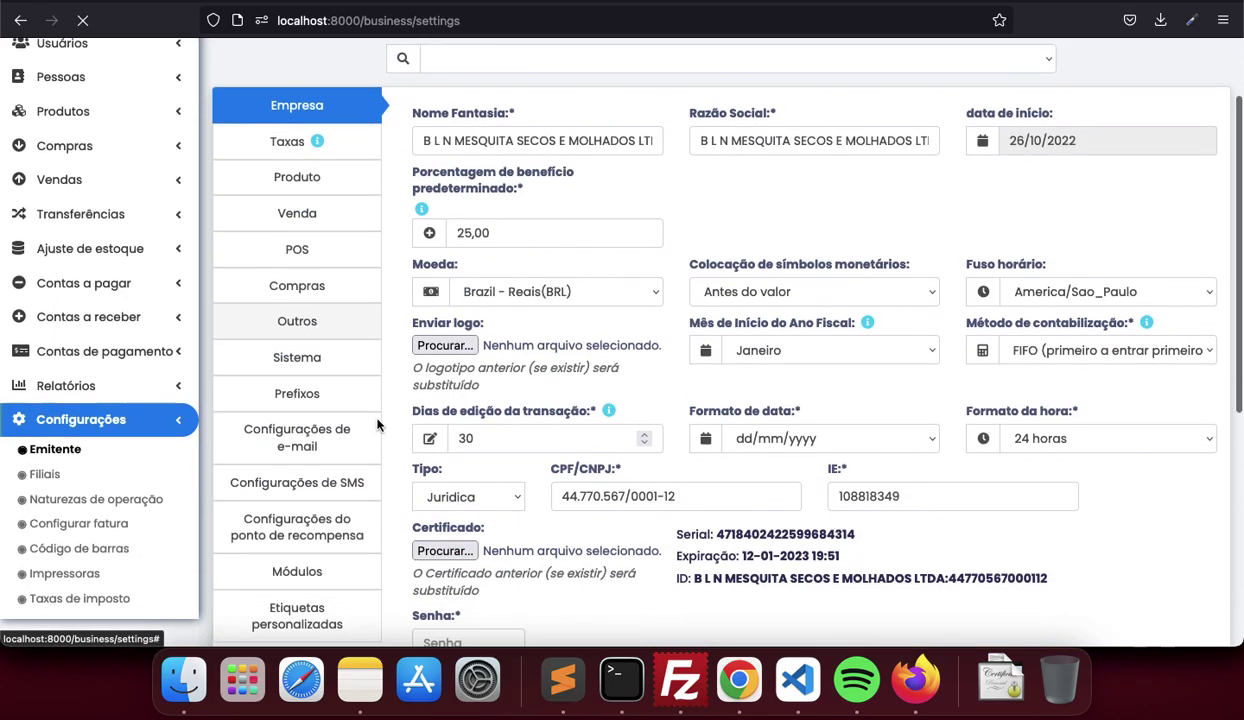
scroll(380, 422, up, 5)
scroll(380, 422, down, 4)
scroll(625, 491, down, 3)
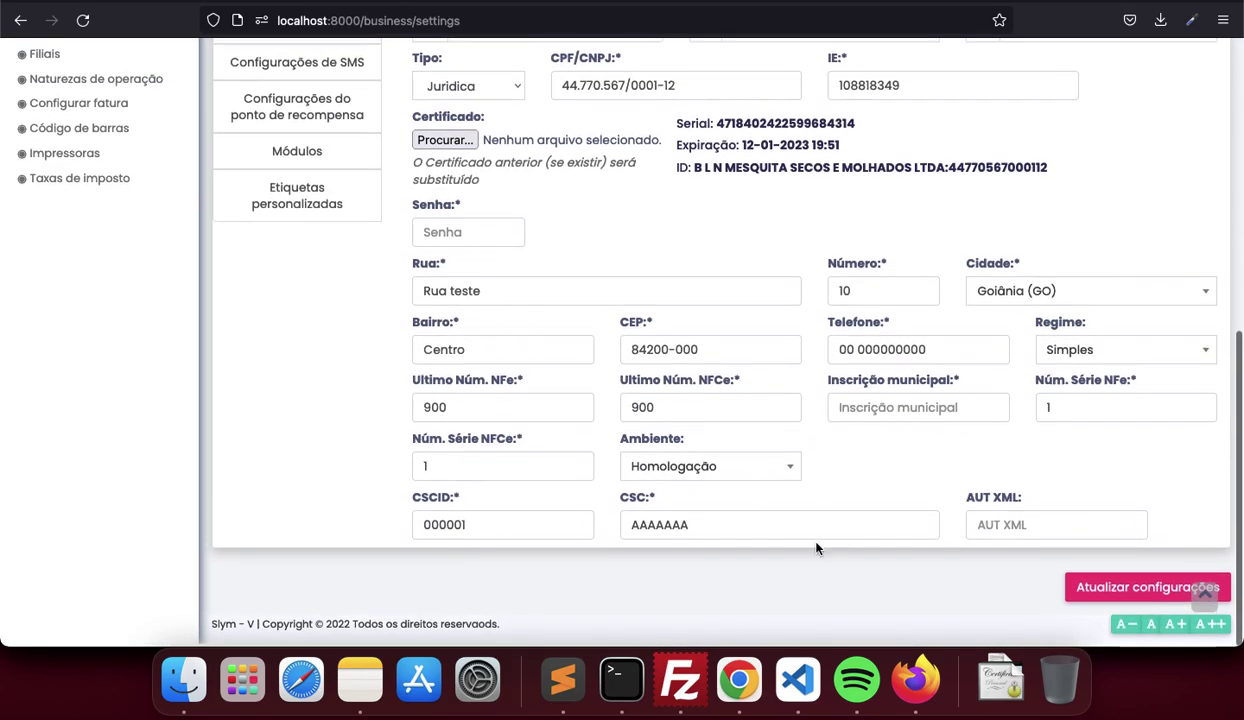
drag(742, 520, 549, 508)
key(BackSpace)
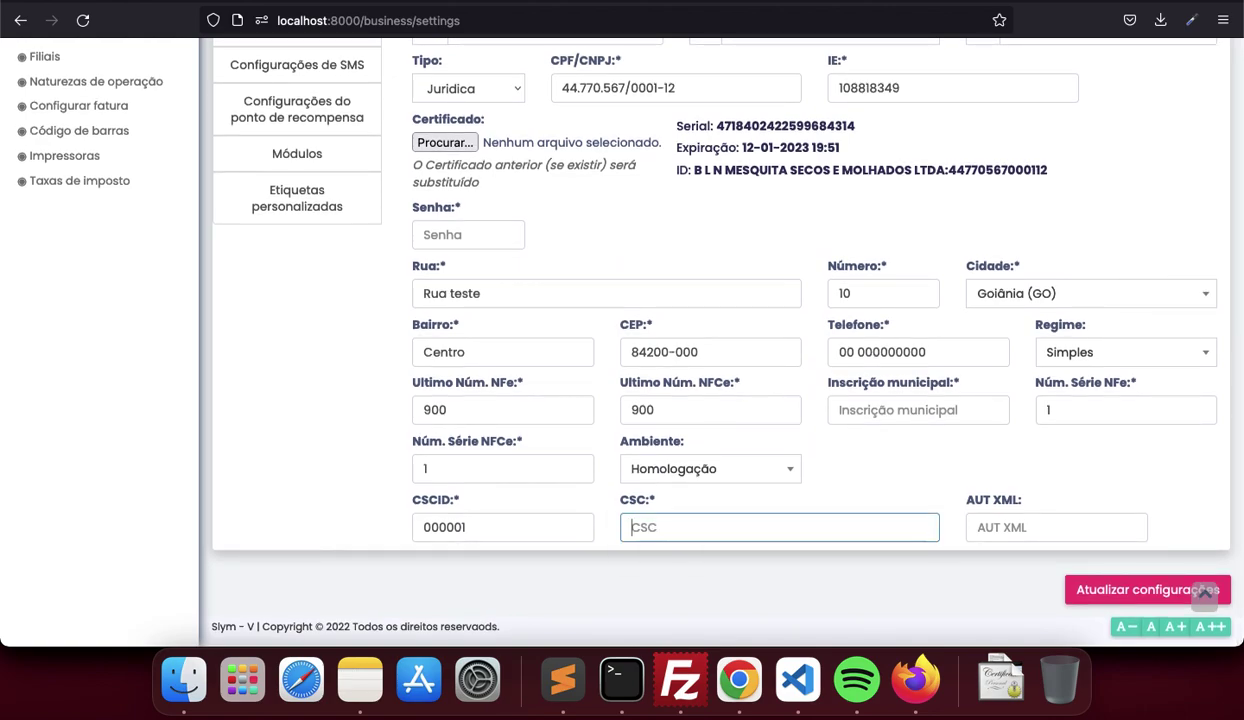
Copy the company's real CSC code from Notes into the CSC field and save the issuer settings
click(360, 680)
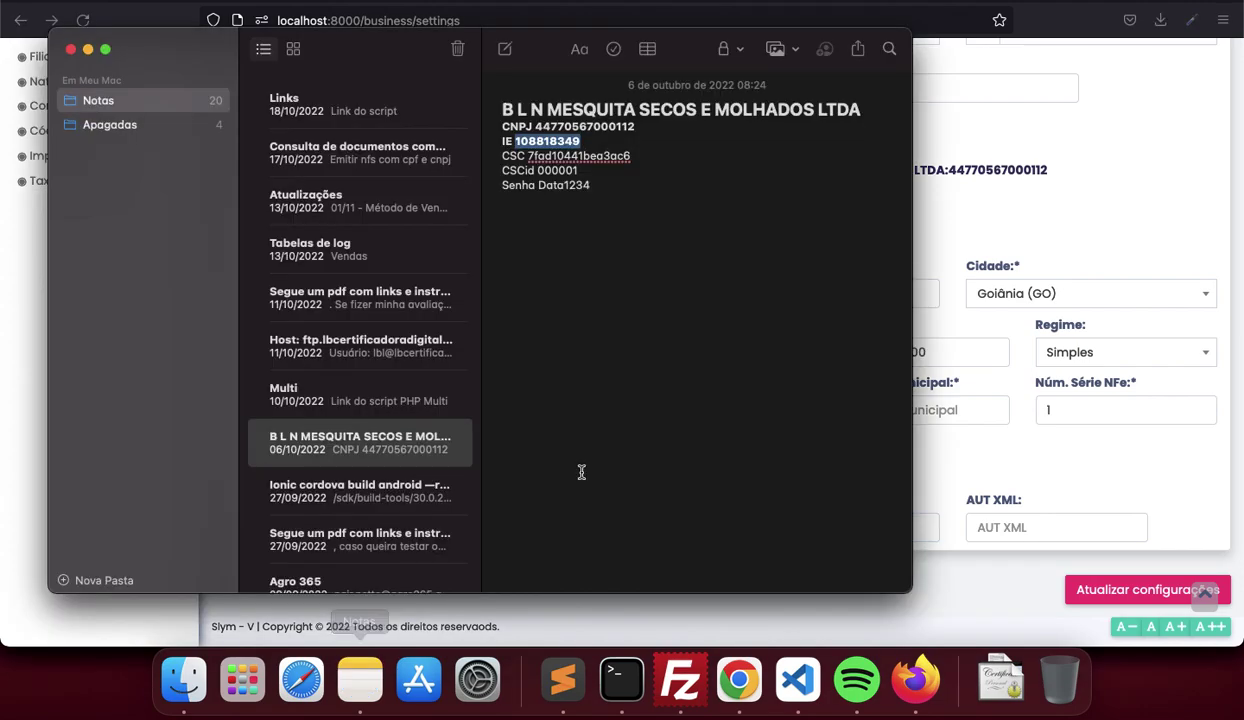
drag(630, 157, 527, 157)
key(super+c)
key(super+Tab)
click(763, 526)
key(super+v)
click(1097, 580)
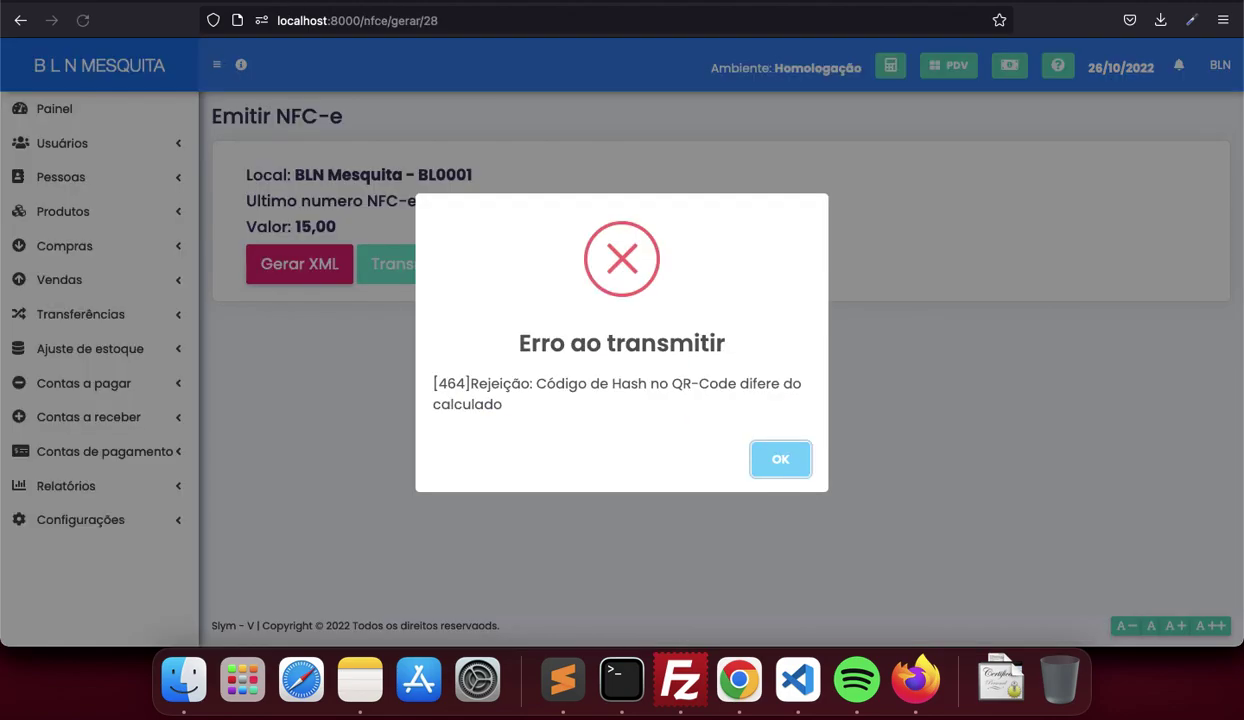
Retransmit the R$ 15,00 sale's NFC-e to Sefaz and open authorized DANFE 000000901 with QR code
click(778, 461)
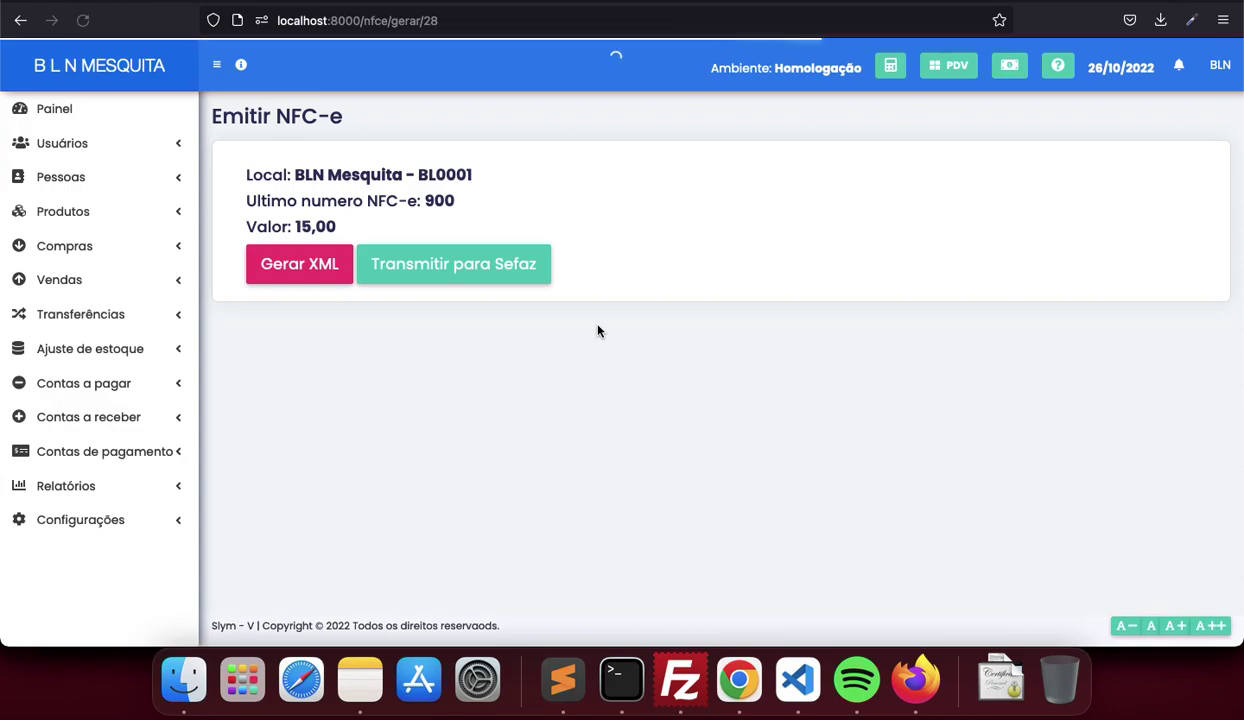
click(497, 262)
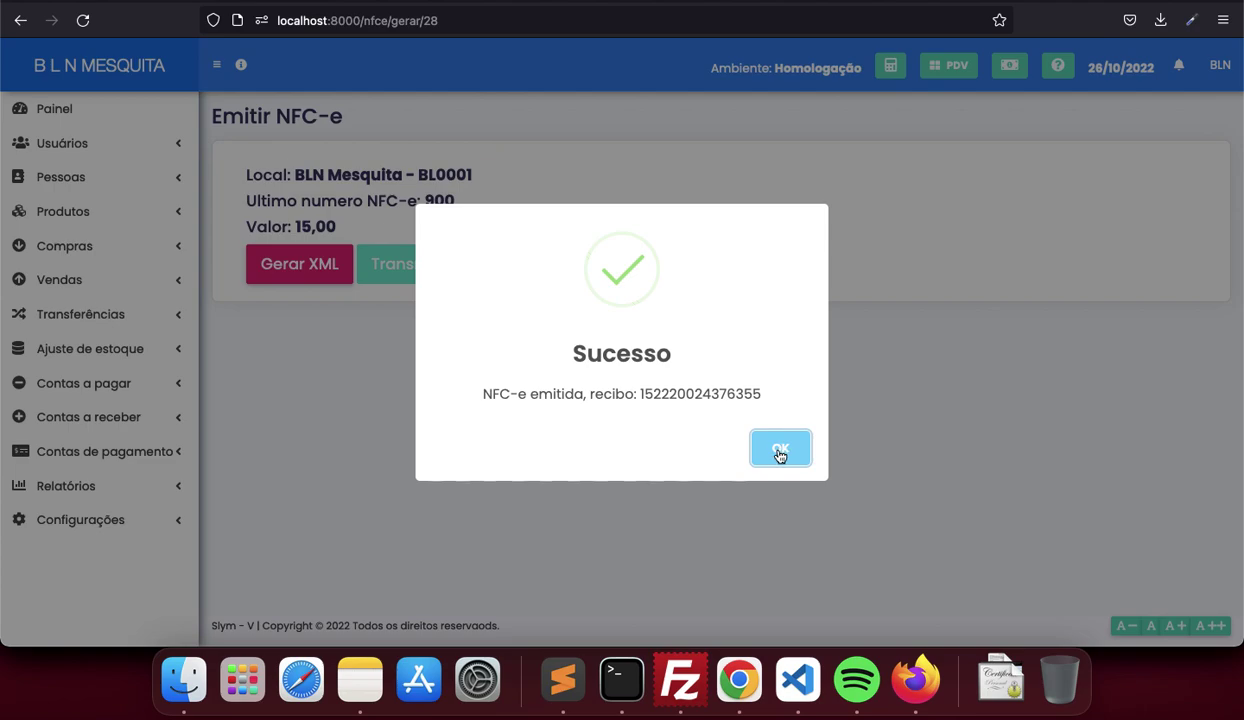
click(780, 449)
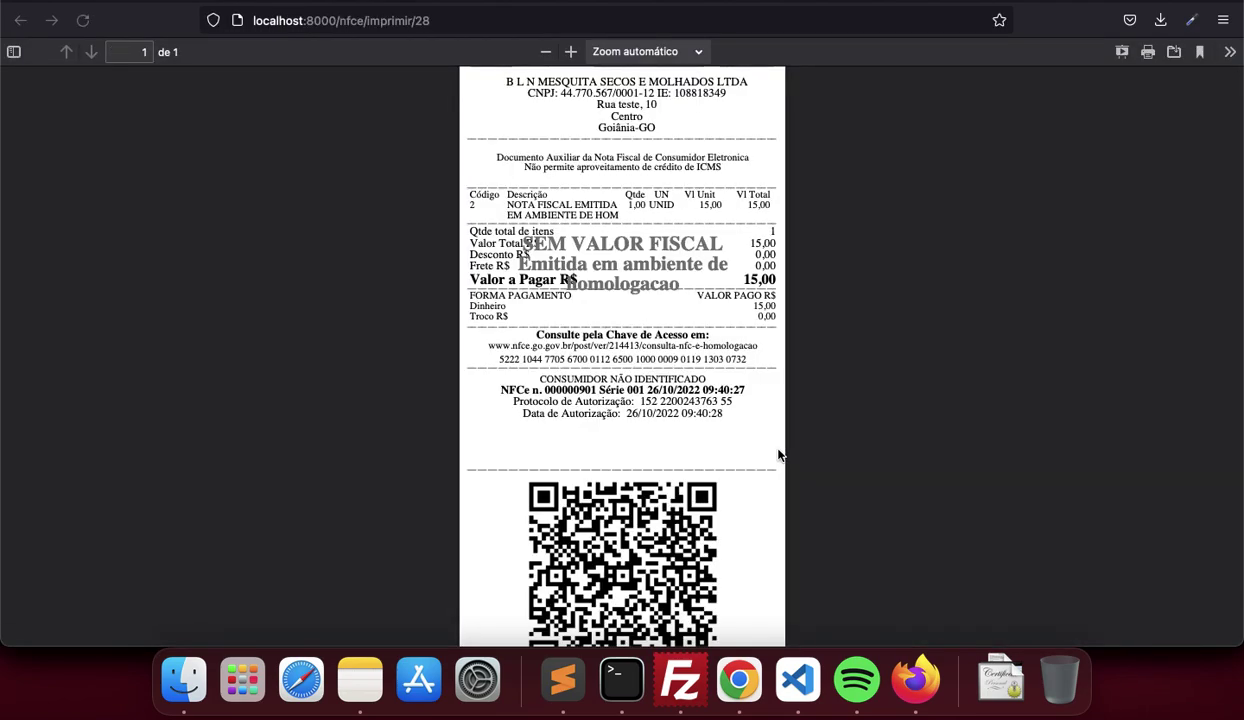
Scroll through the authorized DANFE receipt, then close it to return to the Emitente settings
scroll(779, 455, down, 3)
scroll(779, 455, up, 3)
scroll(730, 465, down, 2)
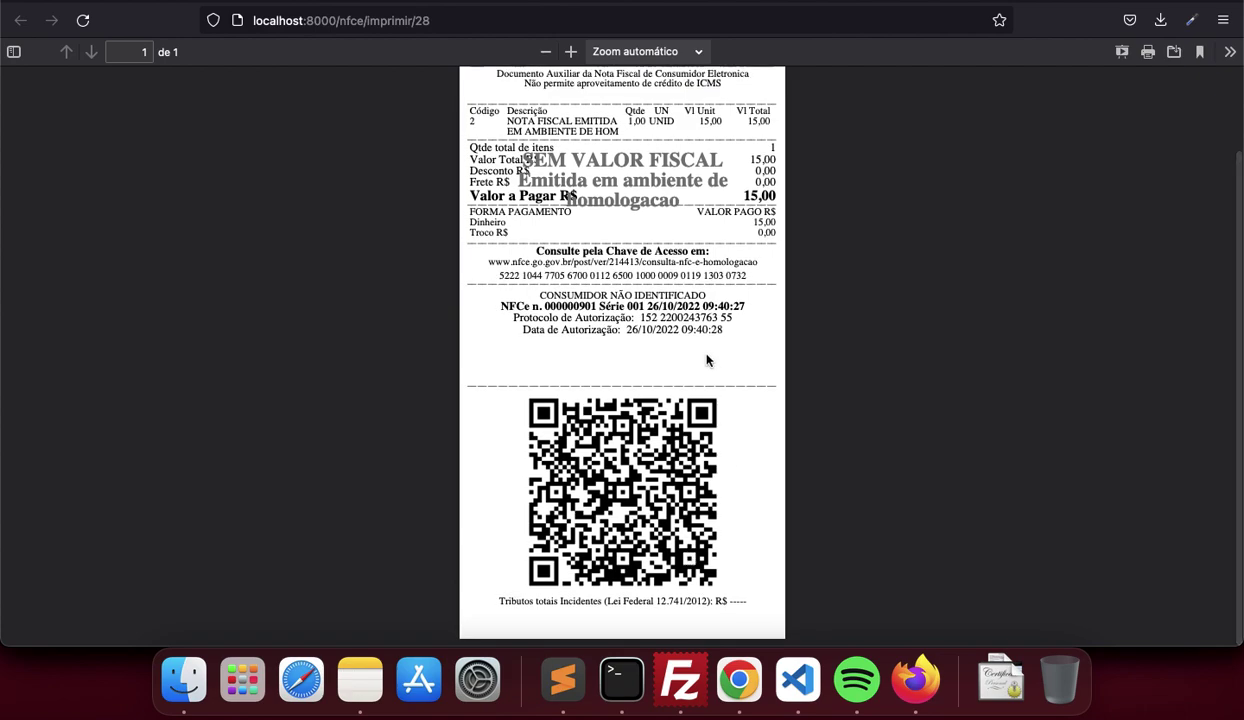
scroll(706, 358, up, 2)
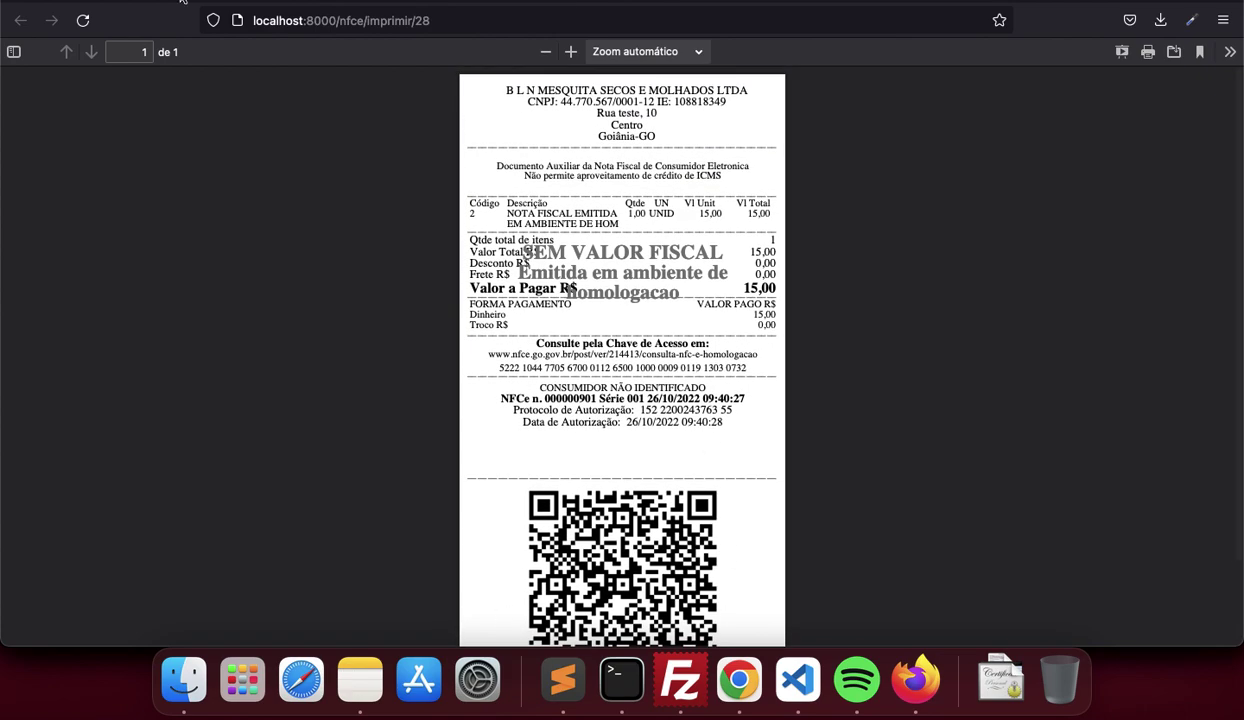
key(super+w)
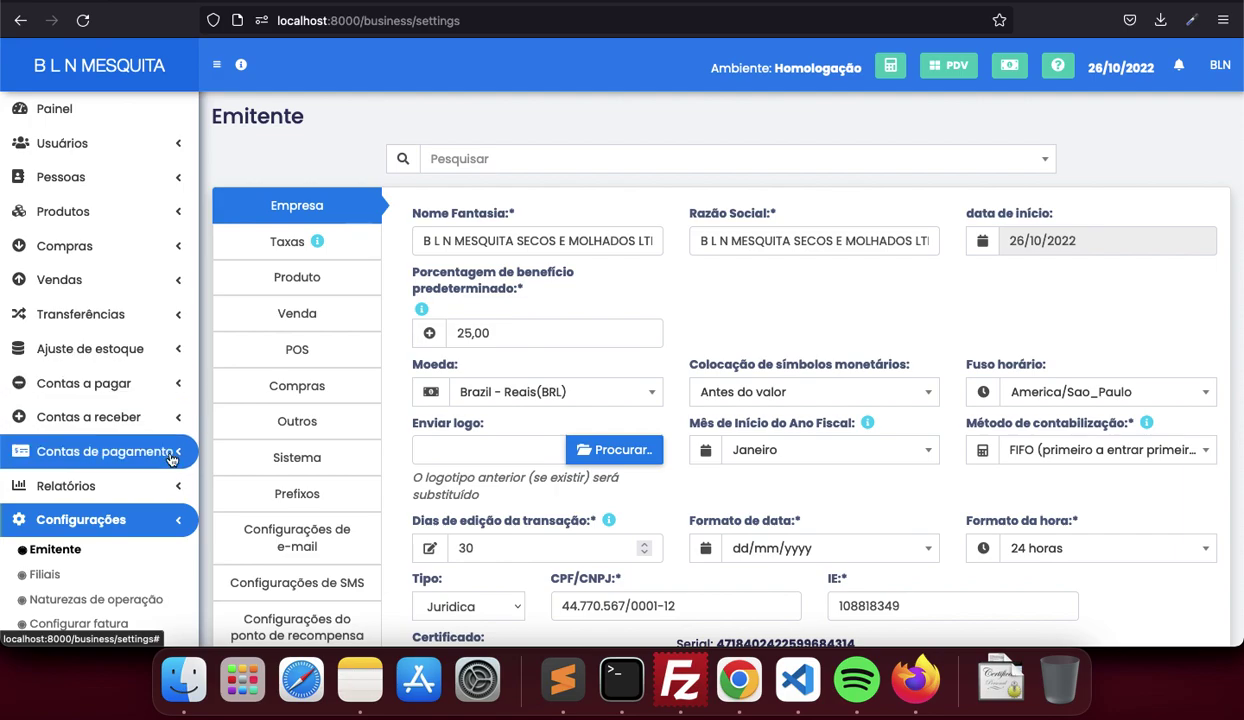